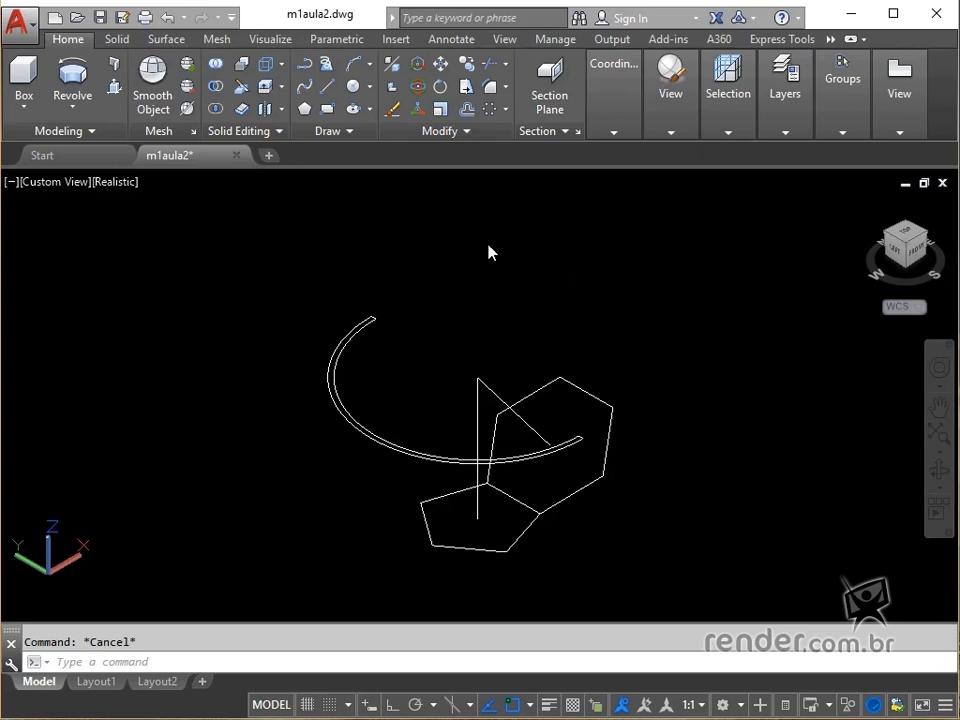
Loft a solid with ruled faces from the upper end of the vertical line to the pentagon, using cross sections only
click(206, 242)
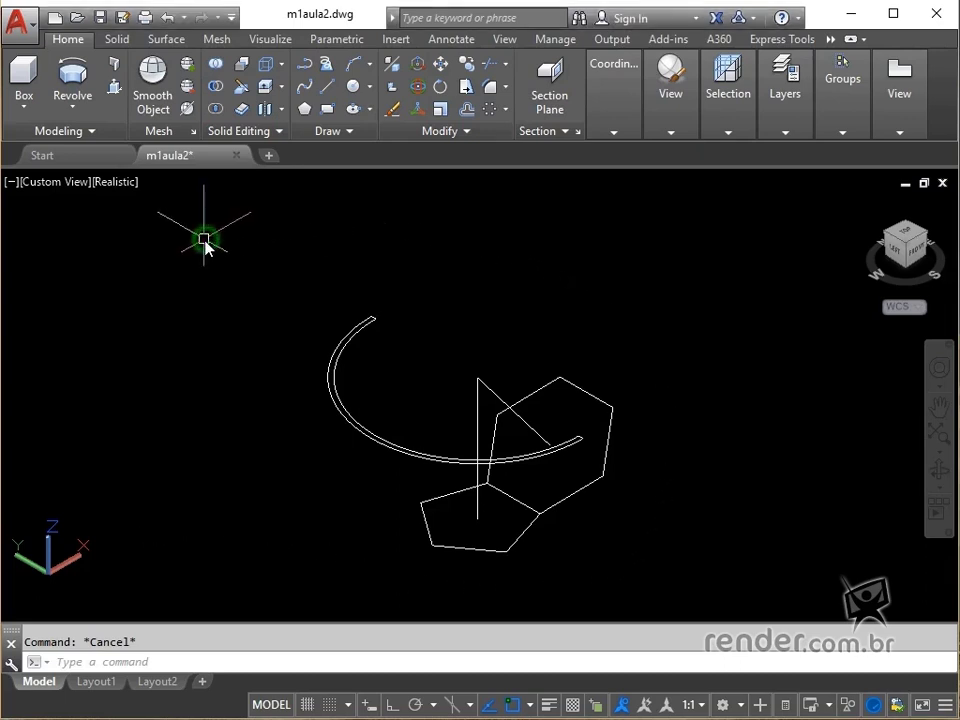
click(72, 106)
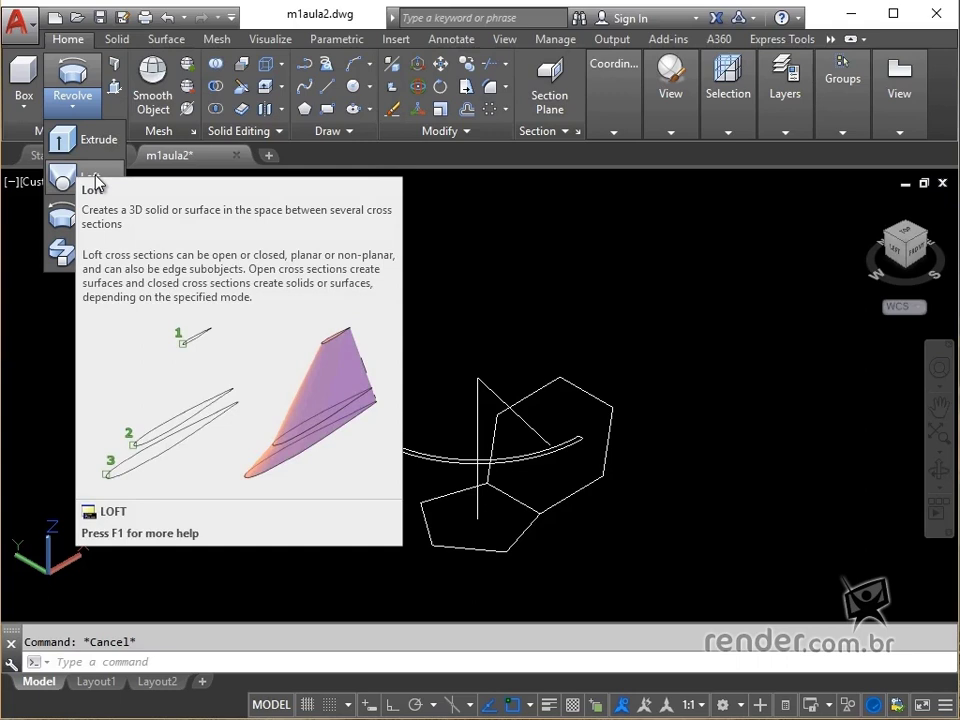
click(97, 182)
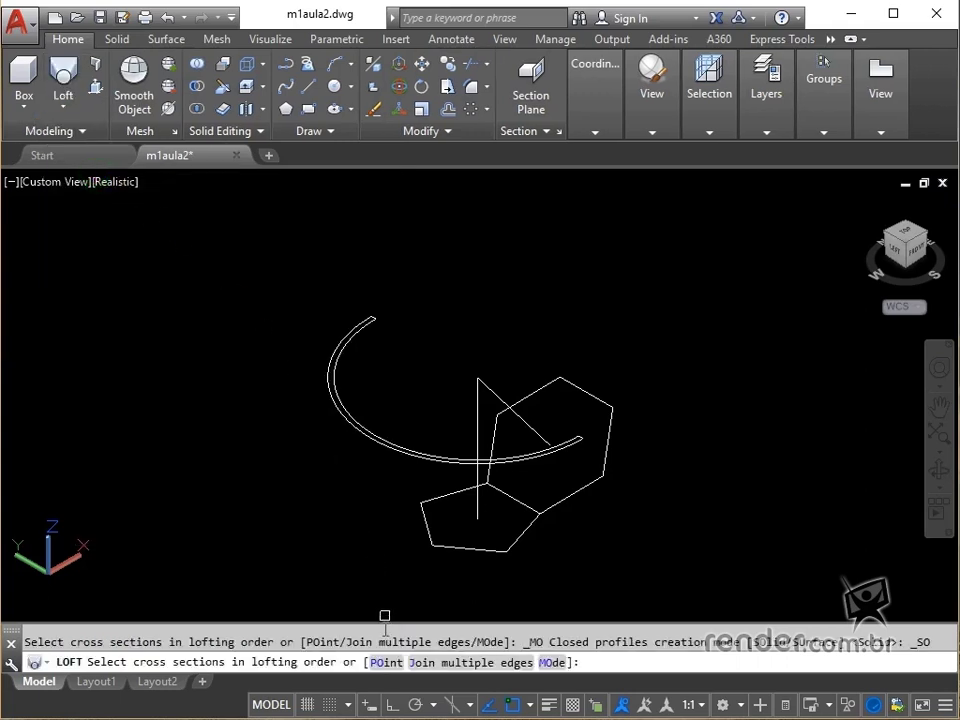
click(386, 662)
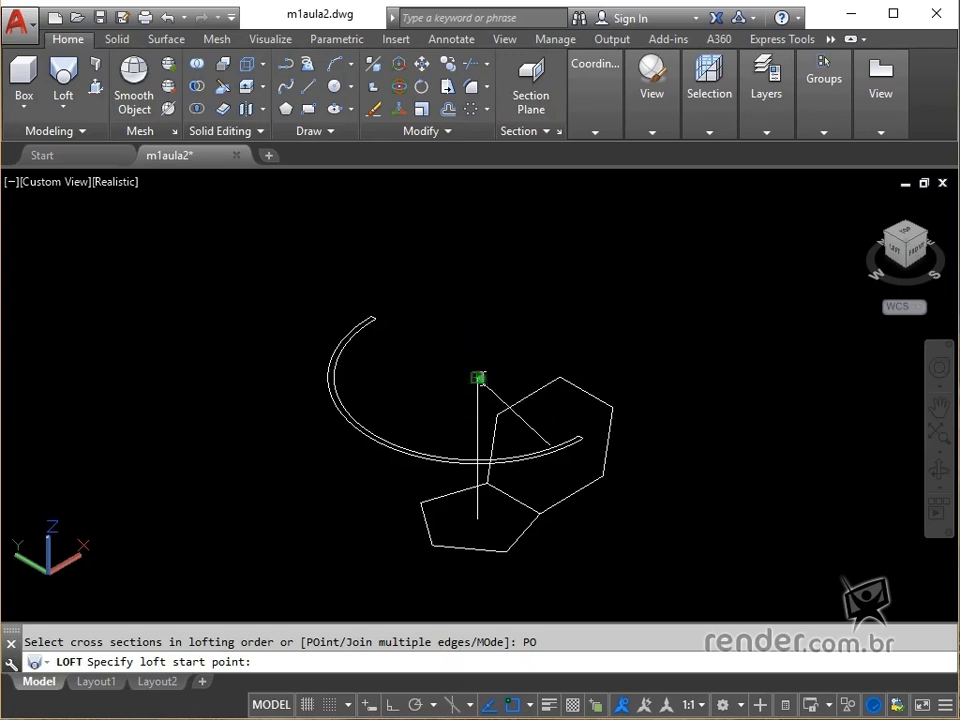
click(477, 378)
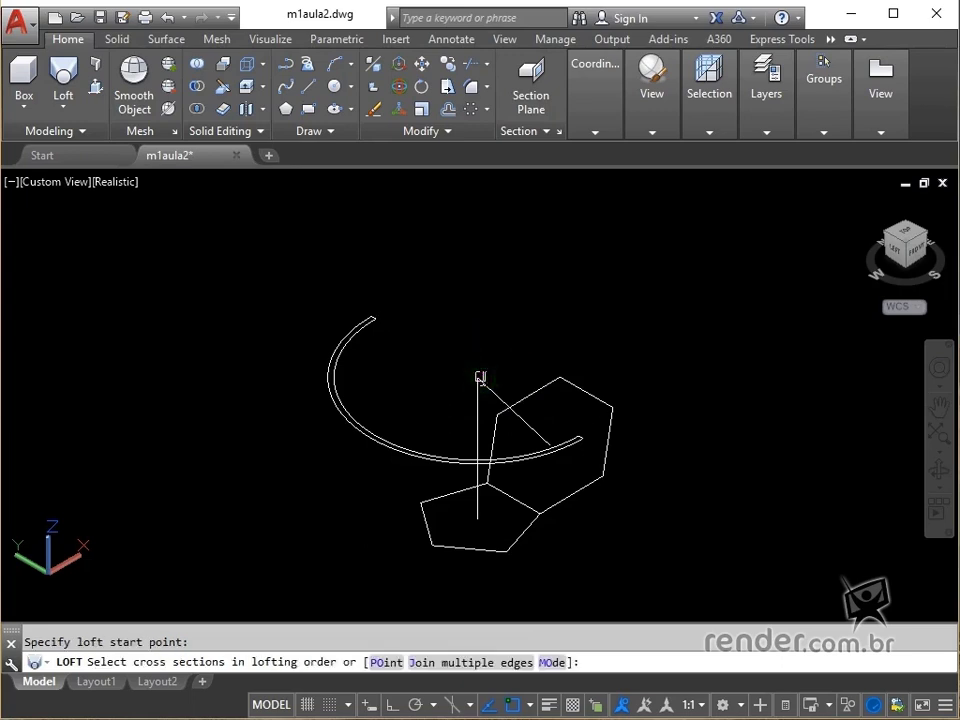
click(427, 521)
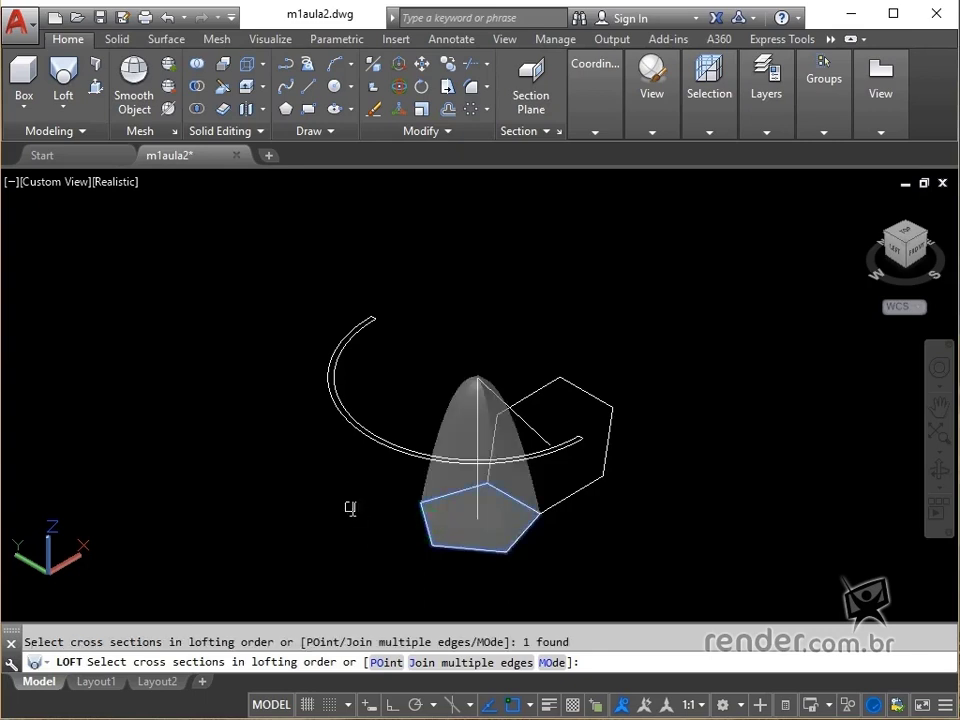
key(Return)
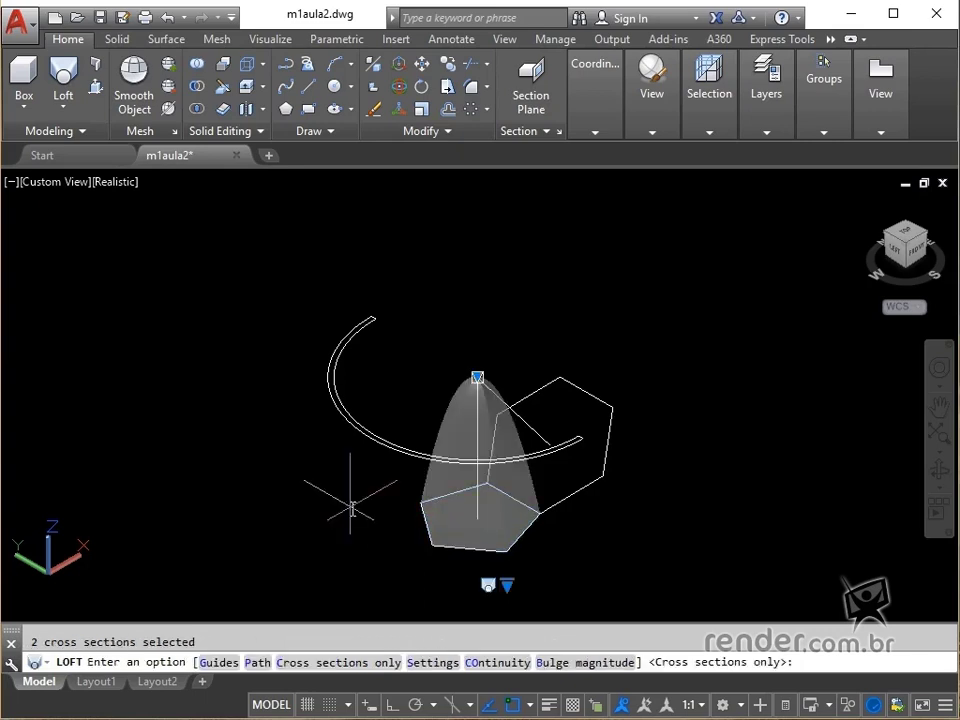
click(507, 586)
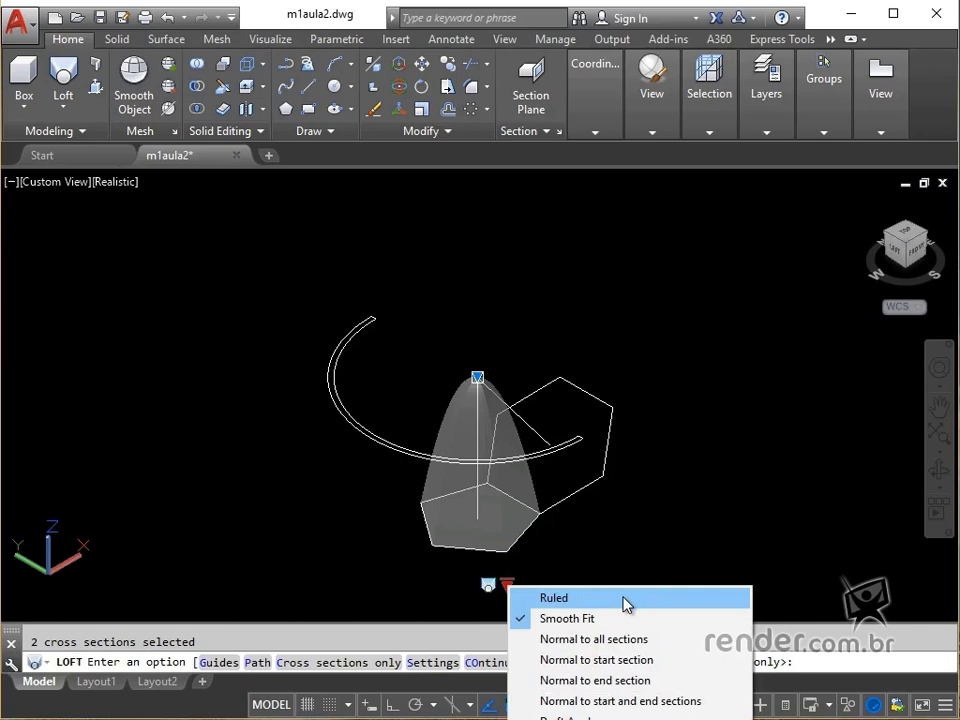
click(625, 598)
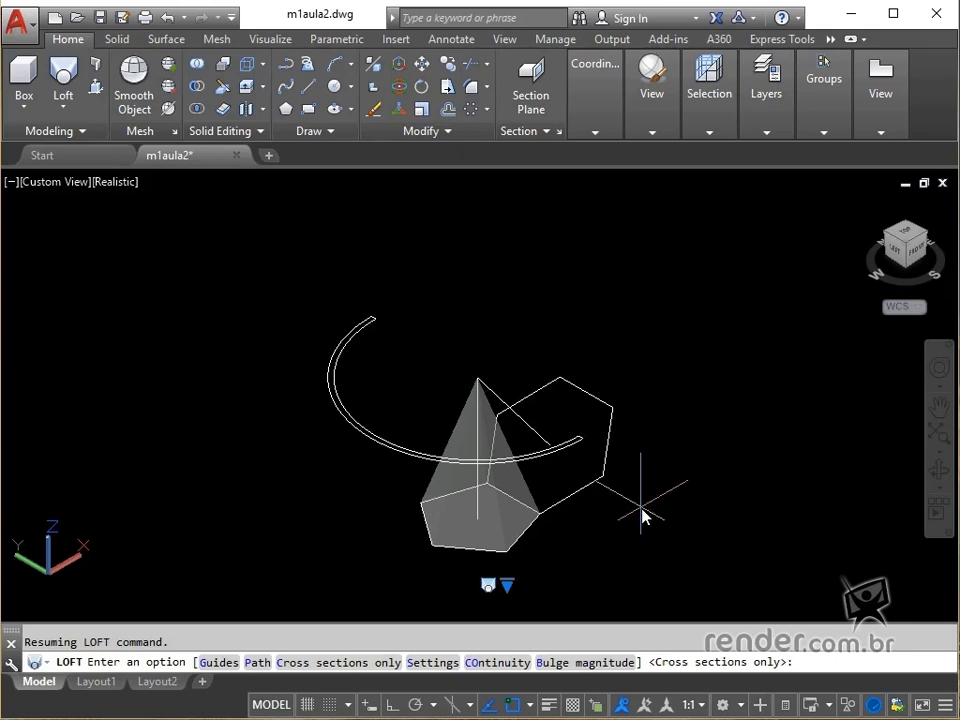
key(Return)
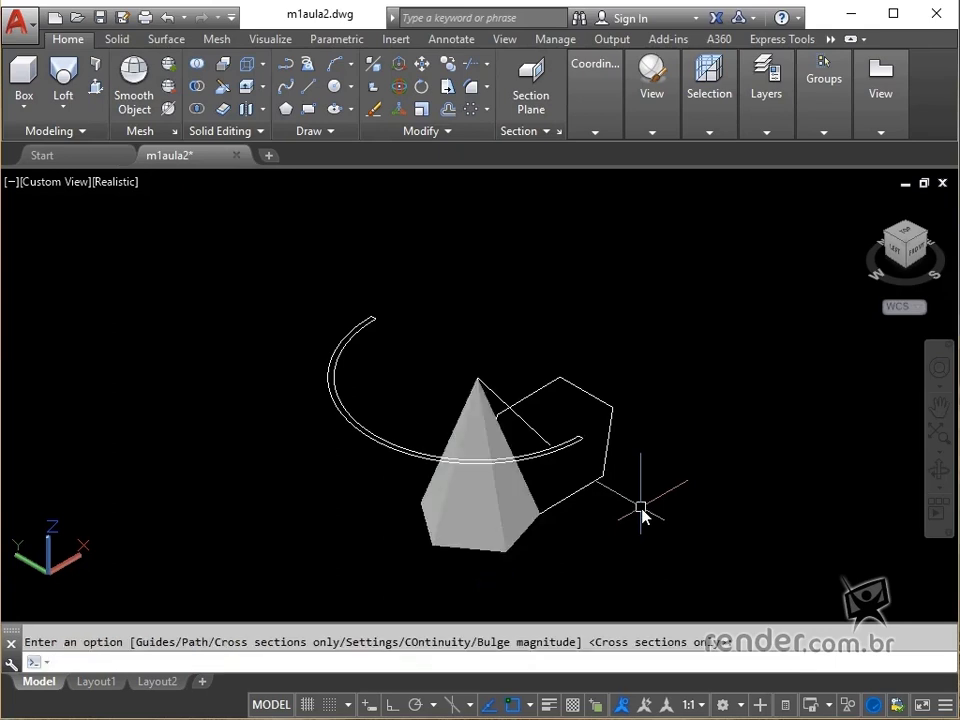
Loft a second ruled solid from the same apex point to the hexagon, using cross sections only
key(Return)
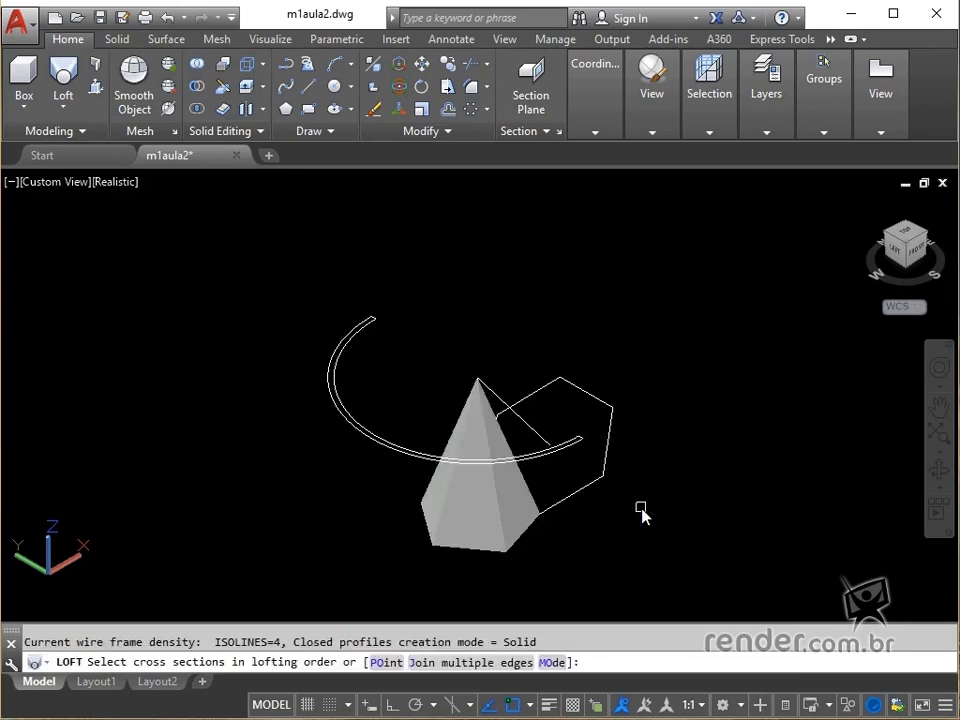
click(387, 663)
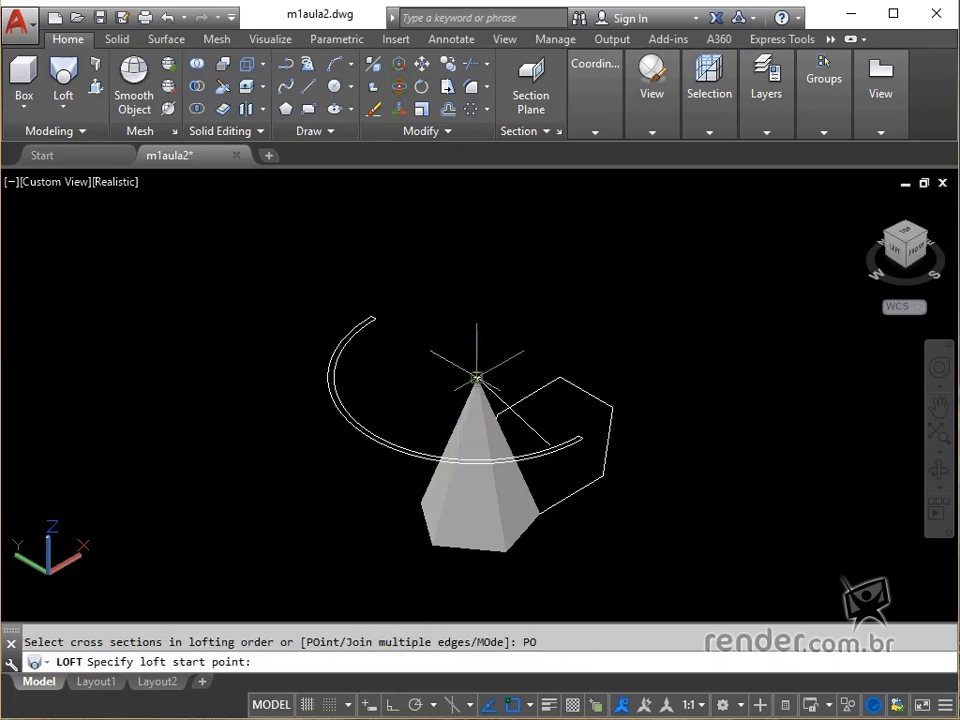
click(477, 379)
click(581, 386)
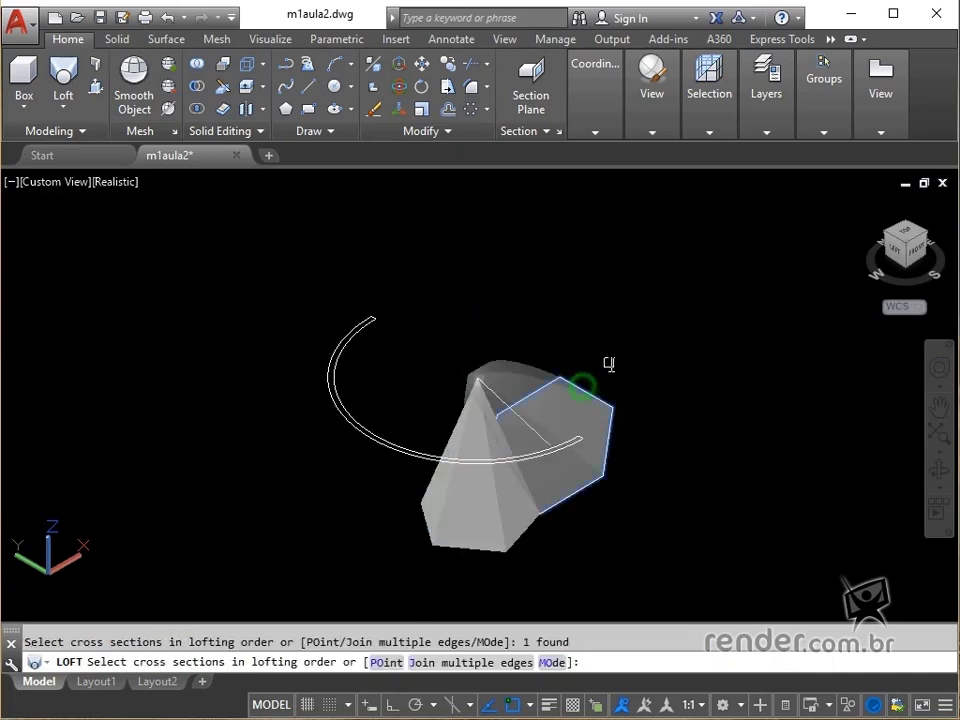
key(Return)
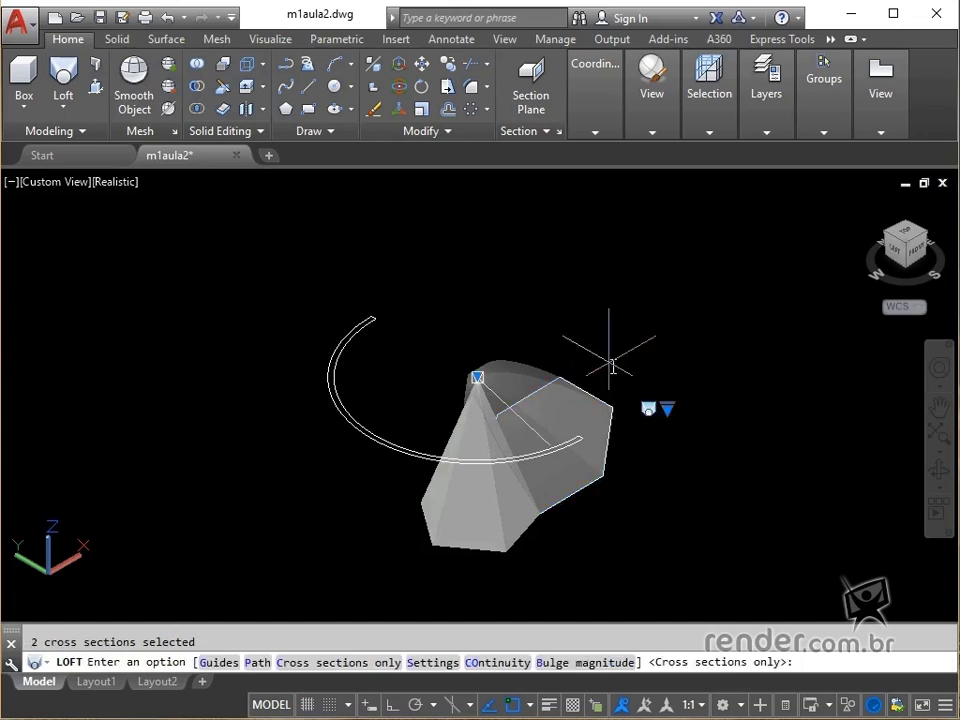
click(667, 410)
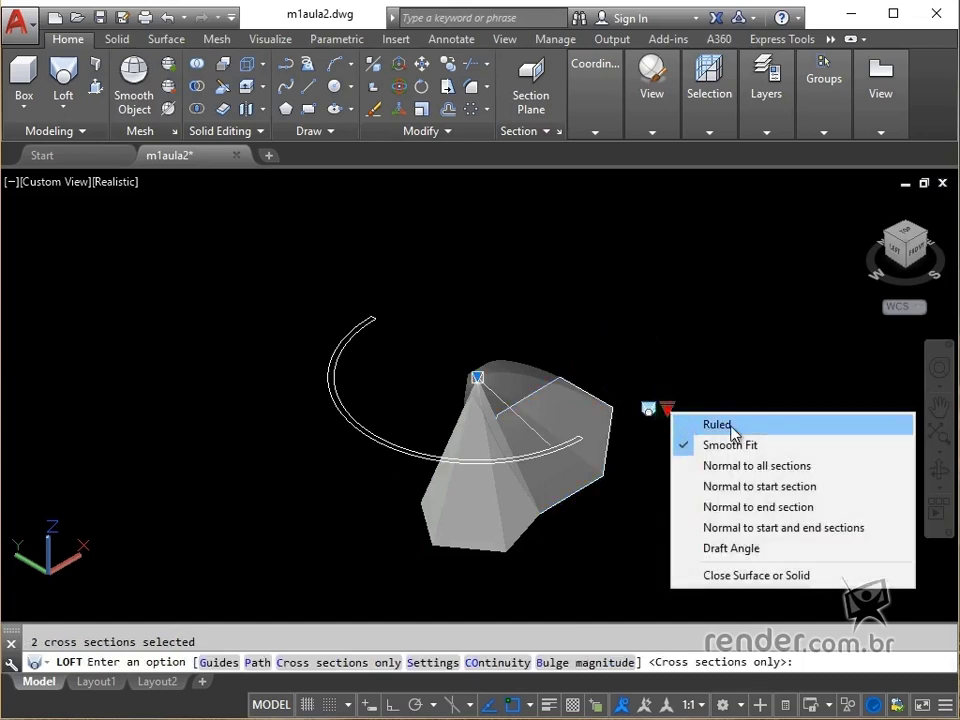
click(716, 423)
key(Return)
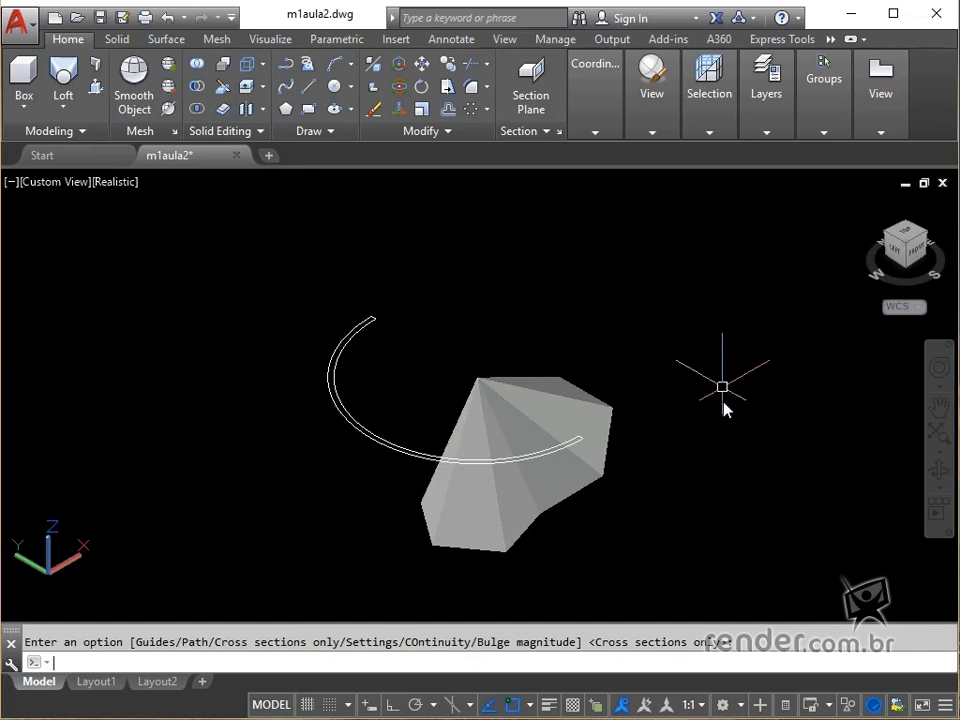
Revolve the thin closed arc profile 360 degrees around the axis through its two ends to form a hollow sphere
scroll(727, 467, up, 2)
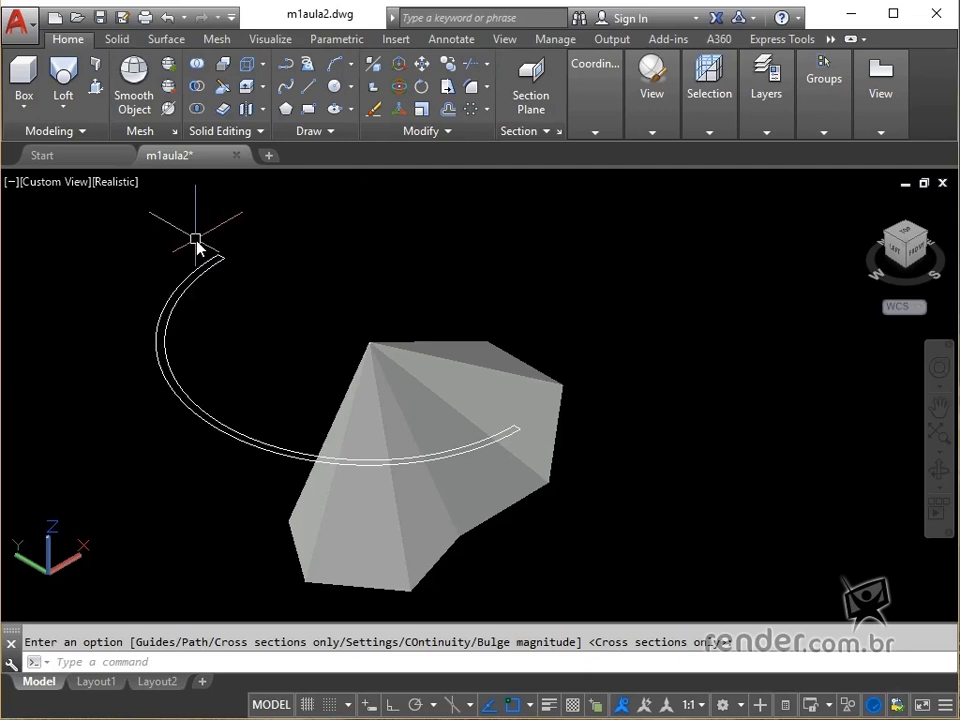
click(66, 112)
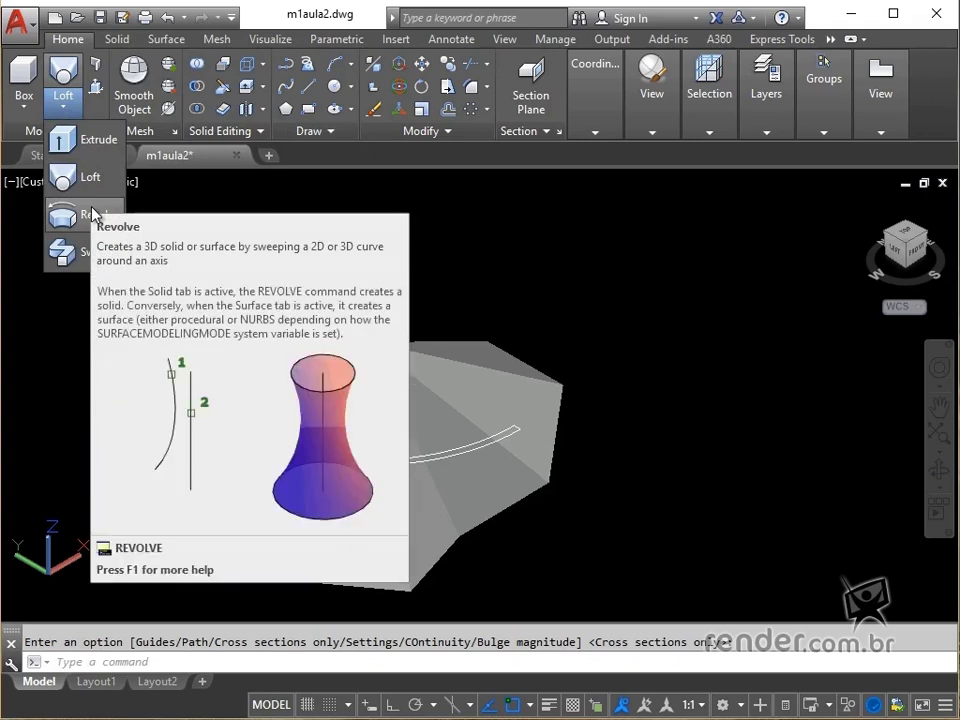
click(92, 214)
click(260, 229)
click(146, 291)
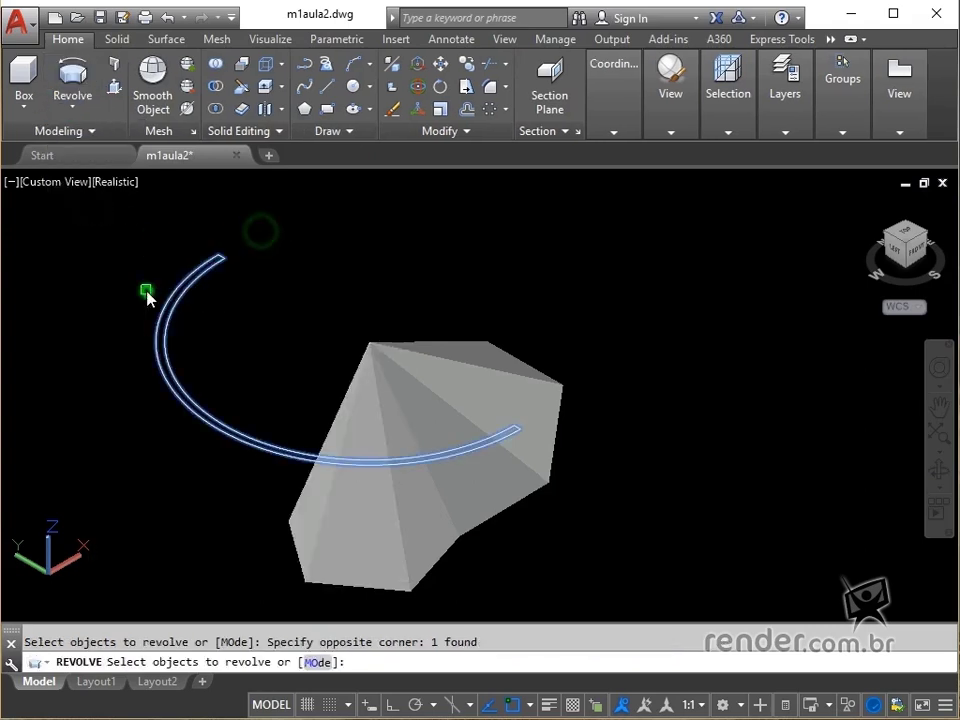
key(Return)
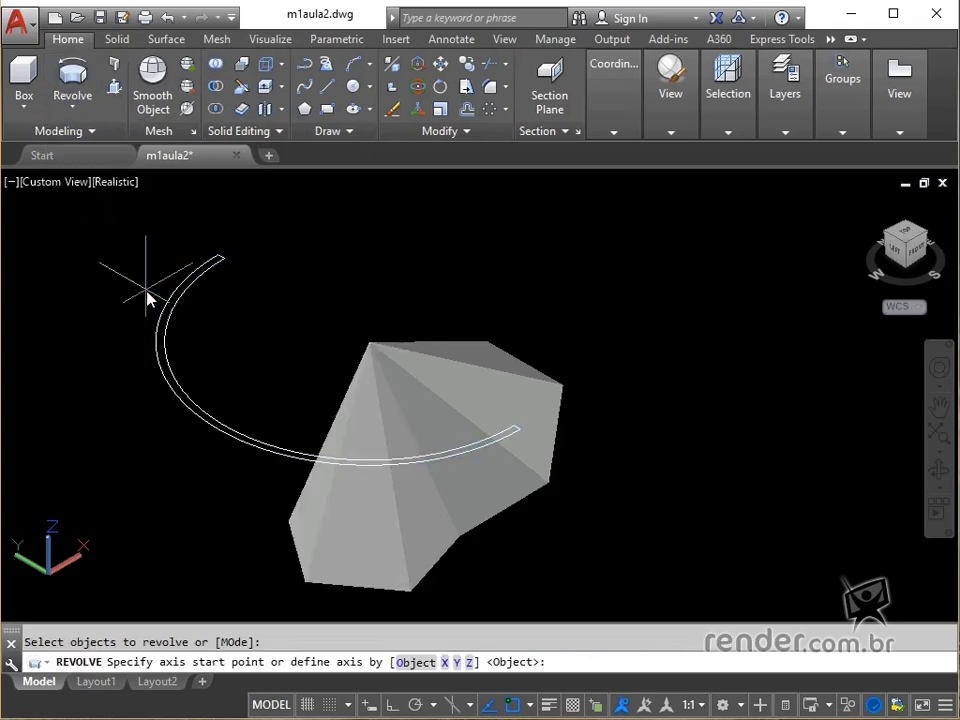
click(219, 256)
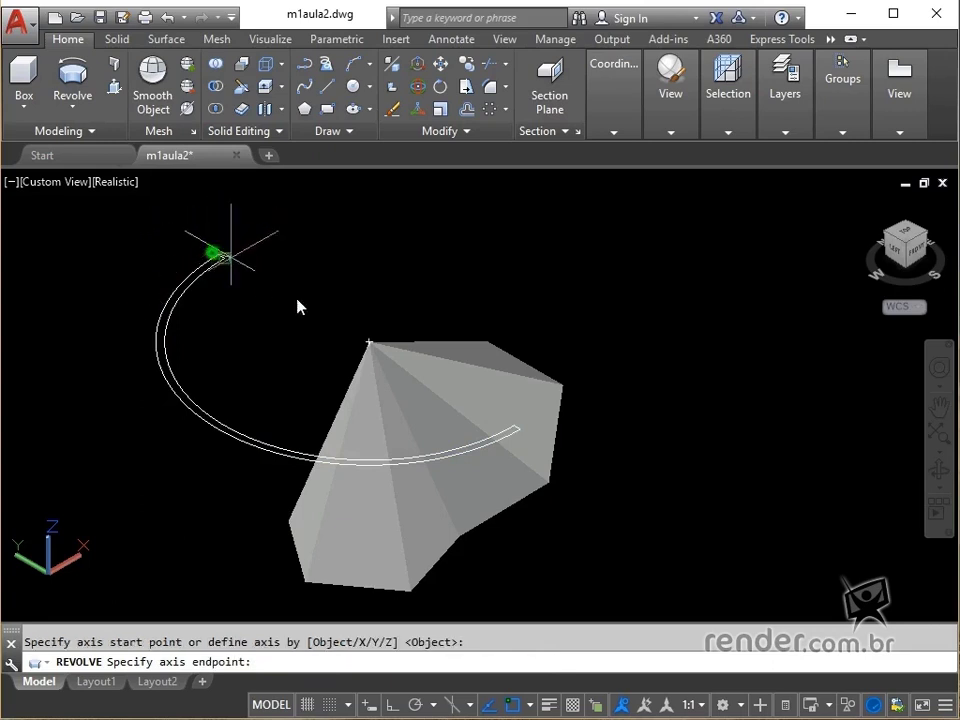
click(520, 437)
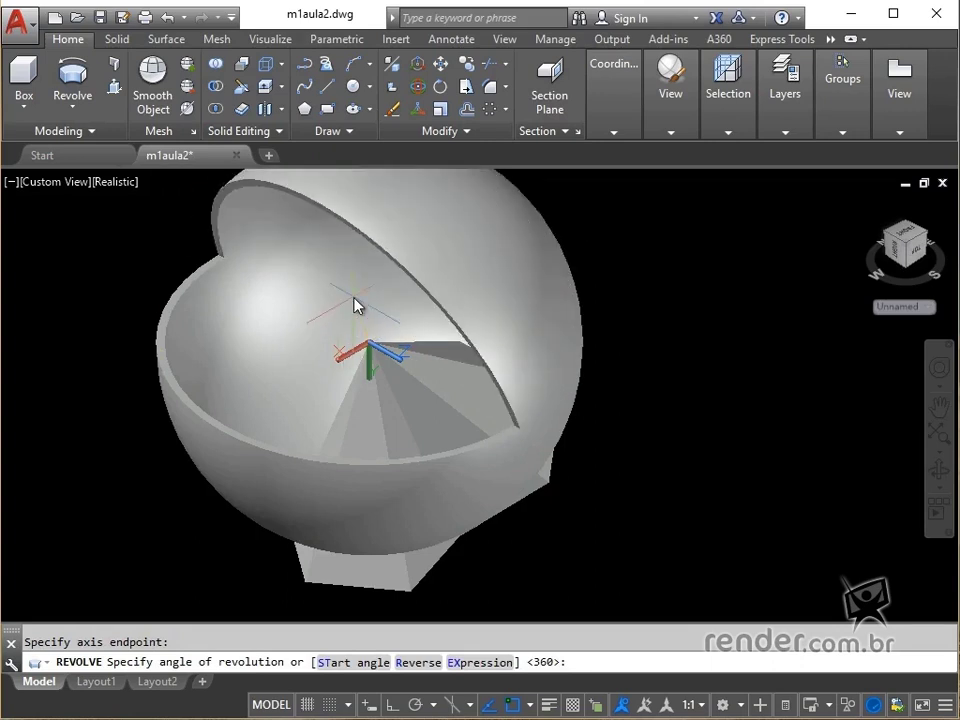
key(Return)
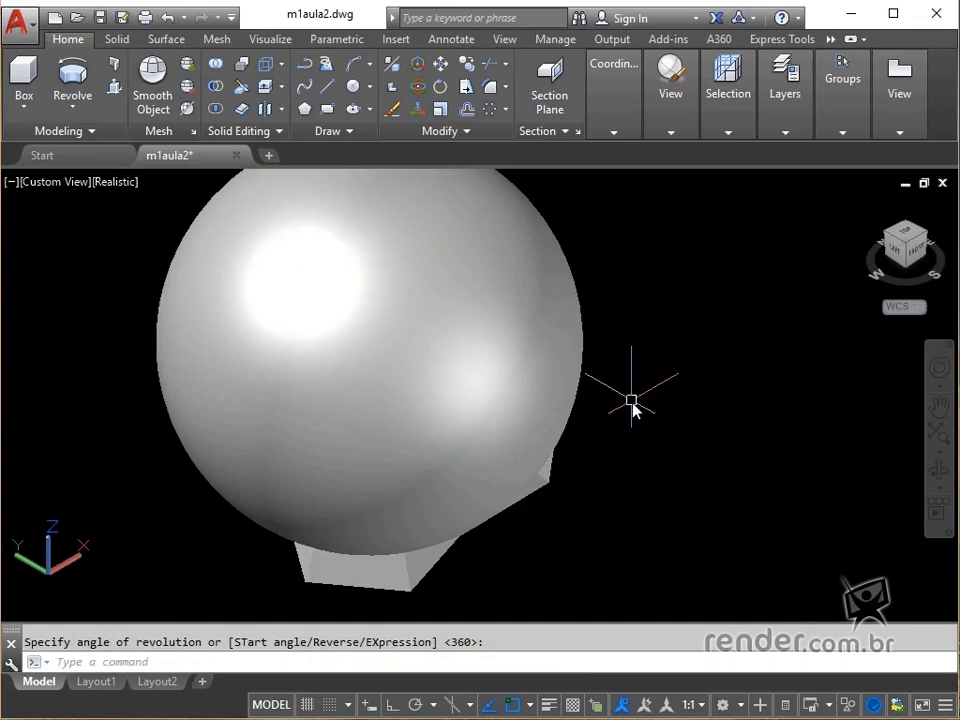
Copy the hollow sphere once, placing the duplicate along the X direction clear of the lofted pyramids
click(467, 70)
click(446, 279)
right_click(583, 251)
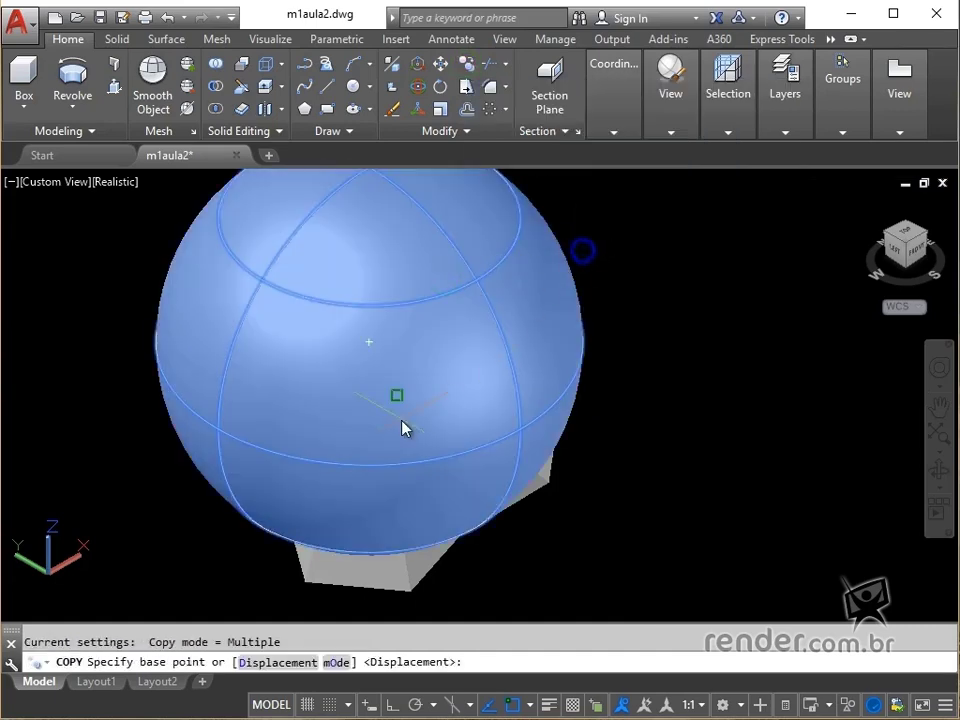
click(403, 425)
scroll(739, 240, down, 3)
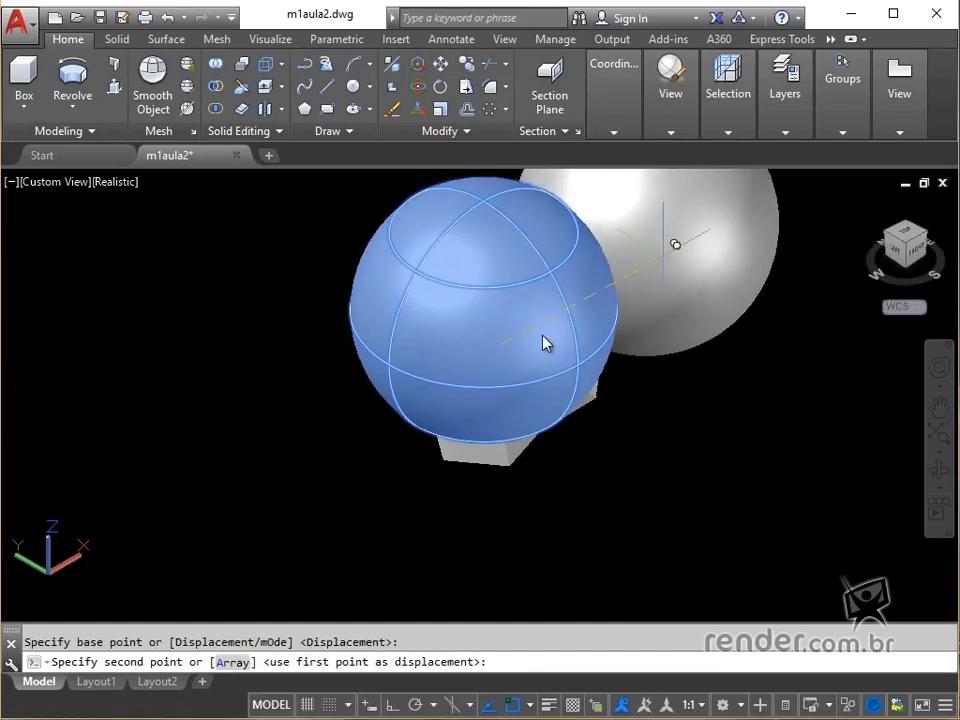
middle_drag(546, 343, 476, 407)
click(766, 322)
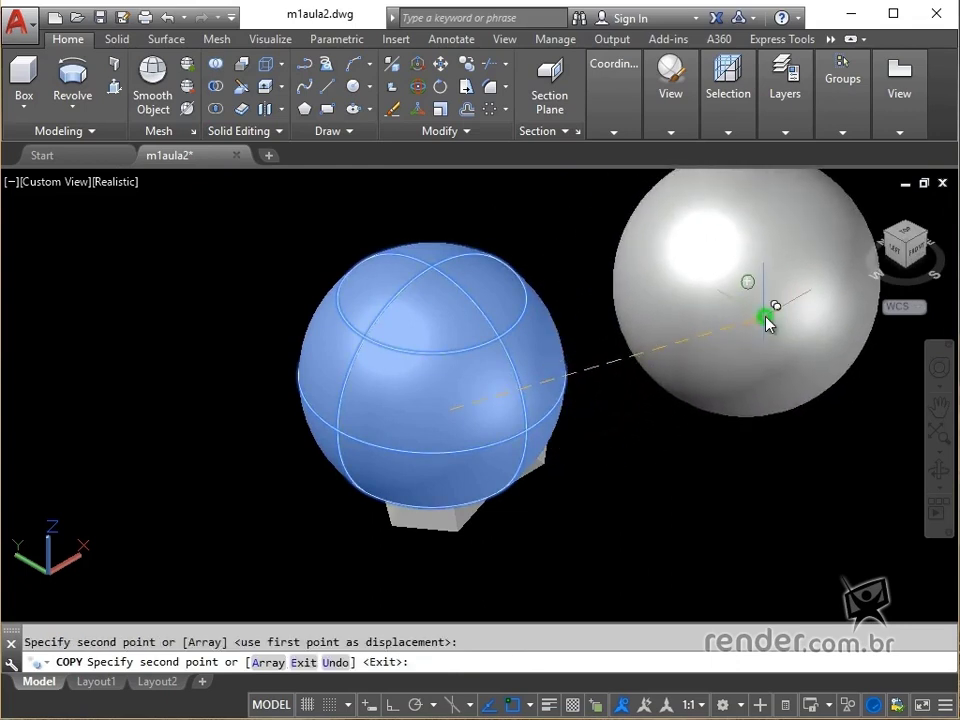
key(Escape)
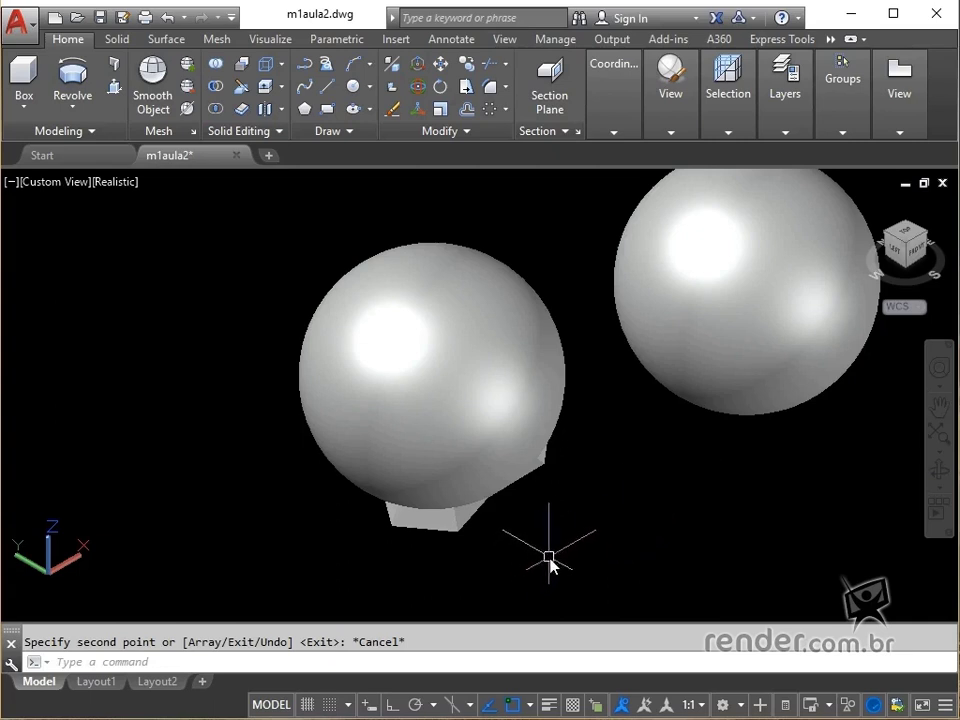
Intersect the original hollow sphere with the pentagonal pyramid to keep only their common curved piece
shift+middle_drag(551, 566, 550, 500)
middle_drag(628, 463, 506, 508)
scroll(505, 474, up, 2)
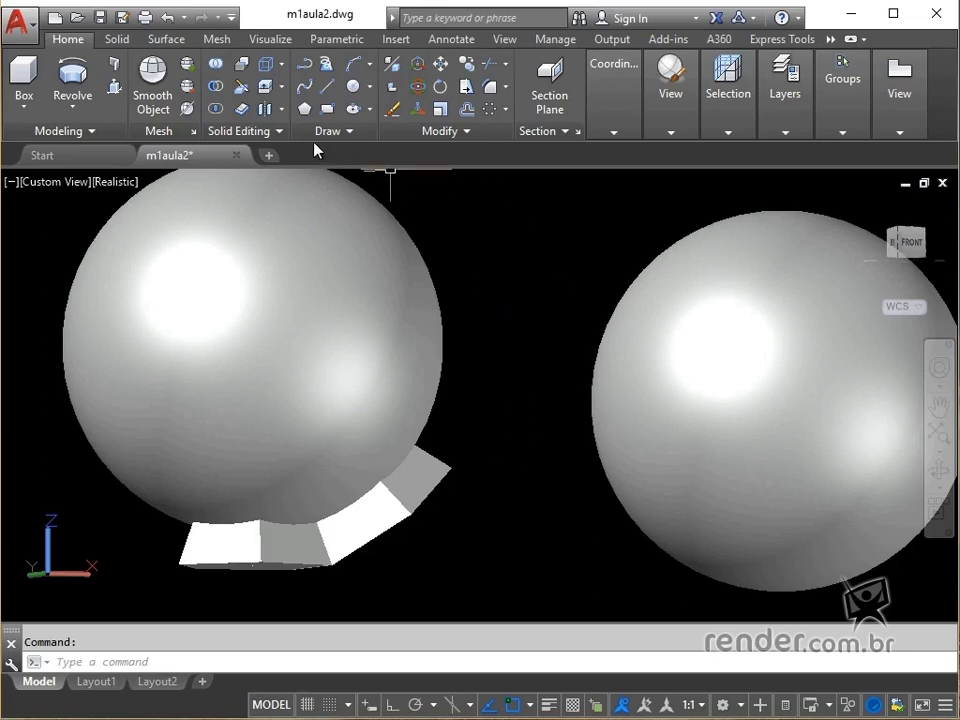
click(216, 110)
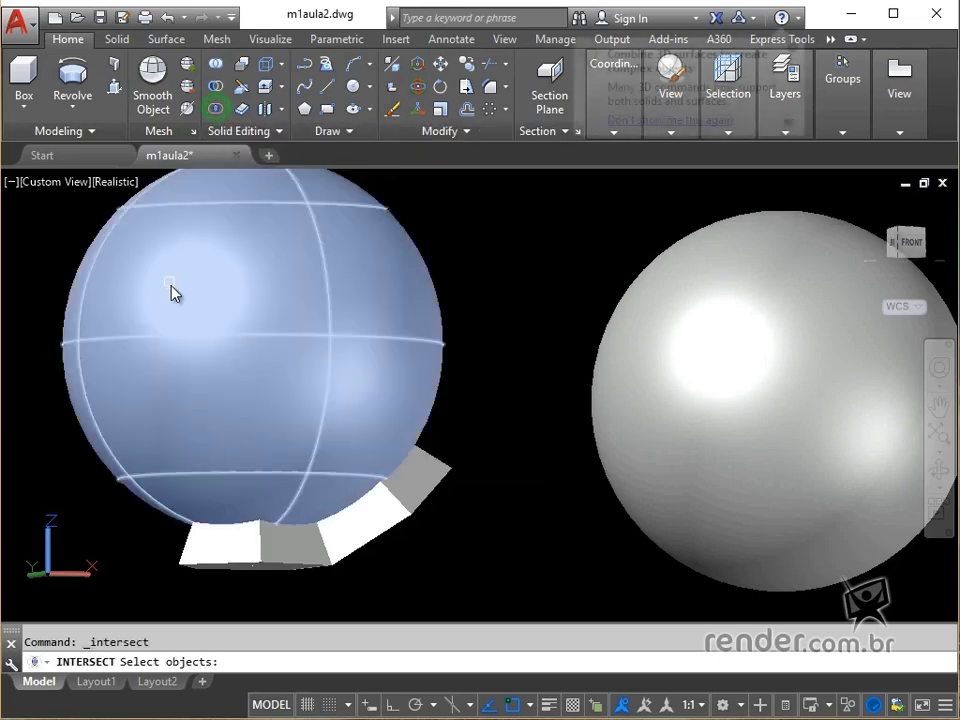
click(172, 308)
click(219, 546)
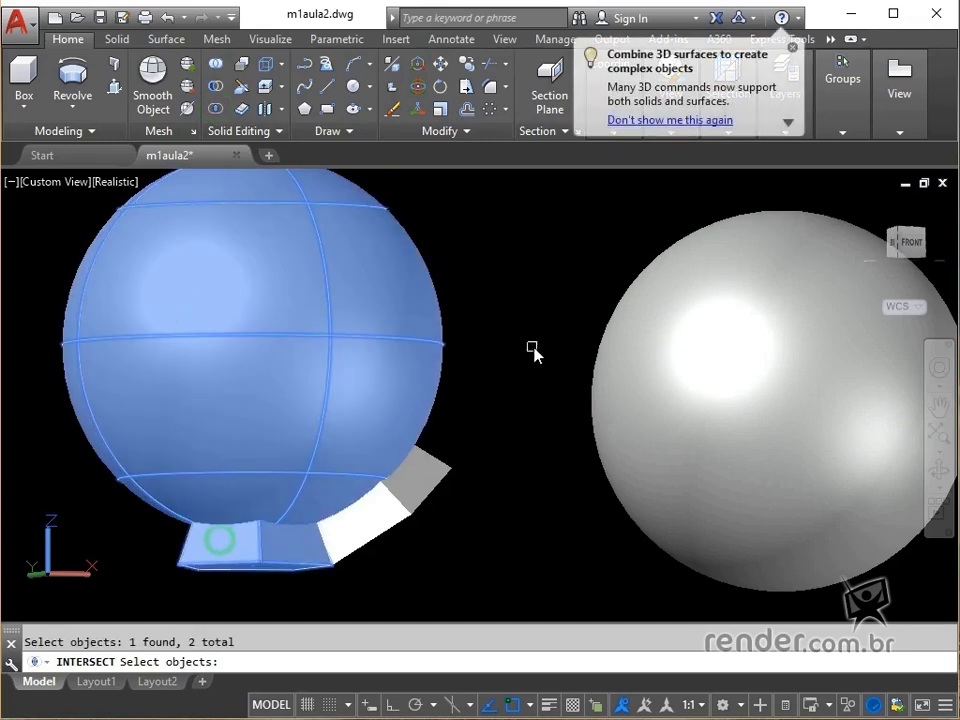
key(Return)
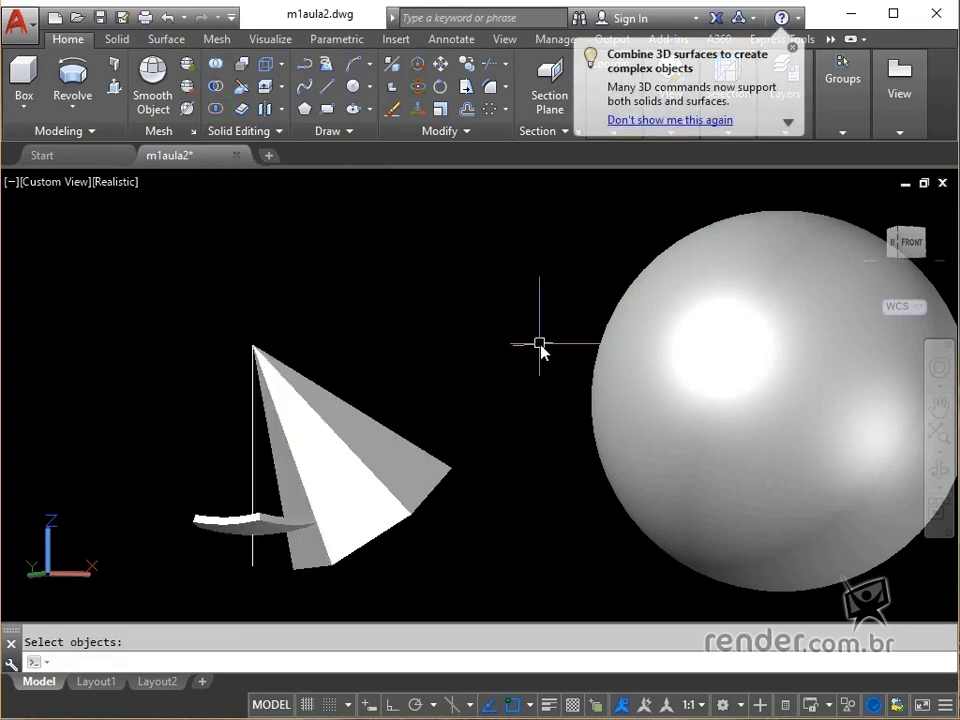
Move the remaining hollow sphere from its centre point onto the apex of the hexagonal pyramid
shift+middle_drag(347, 427, 354, 478)
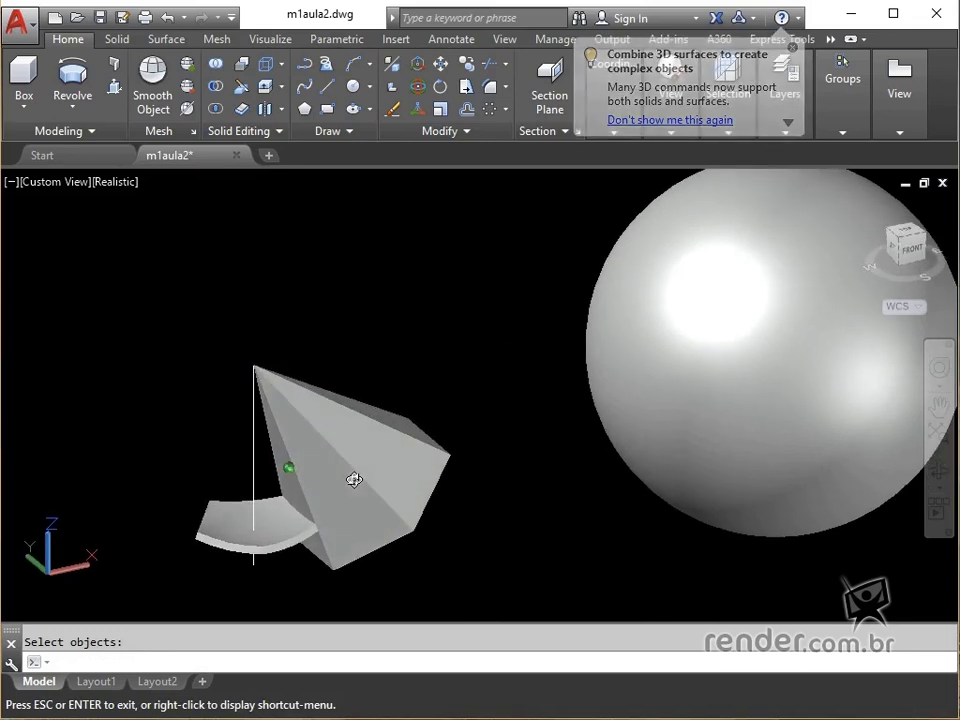
shift+middle_drag(493, 514, 414, 536)
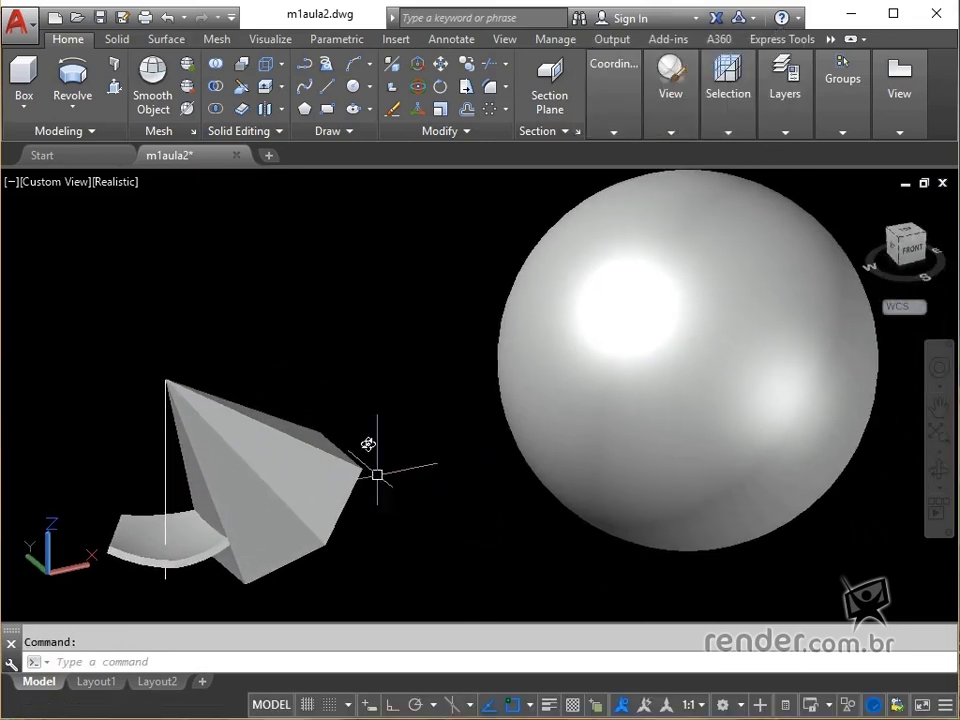
click(441, 68)
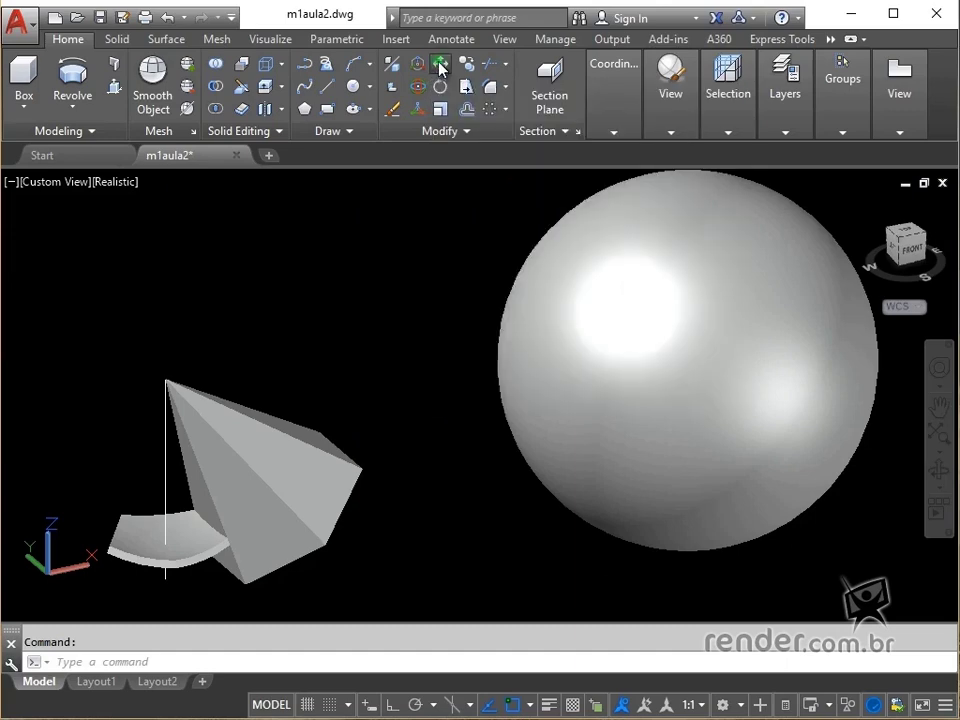
click(655, 328)
key(Return)
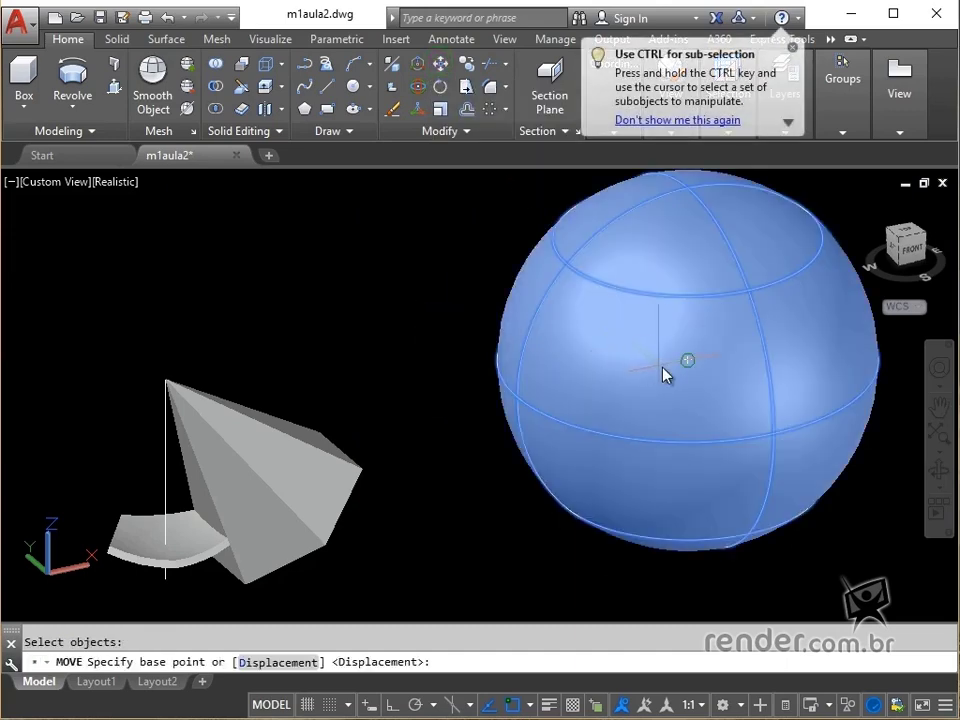
click(680, 373)
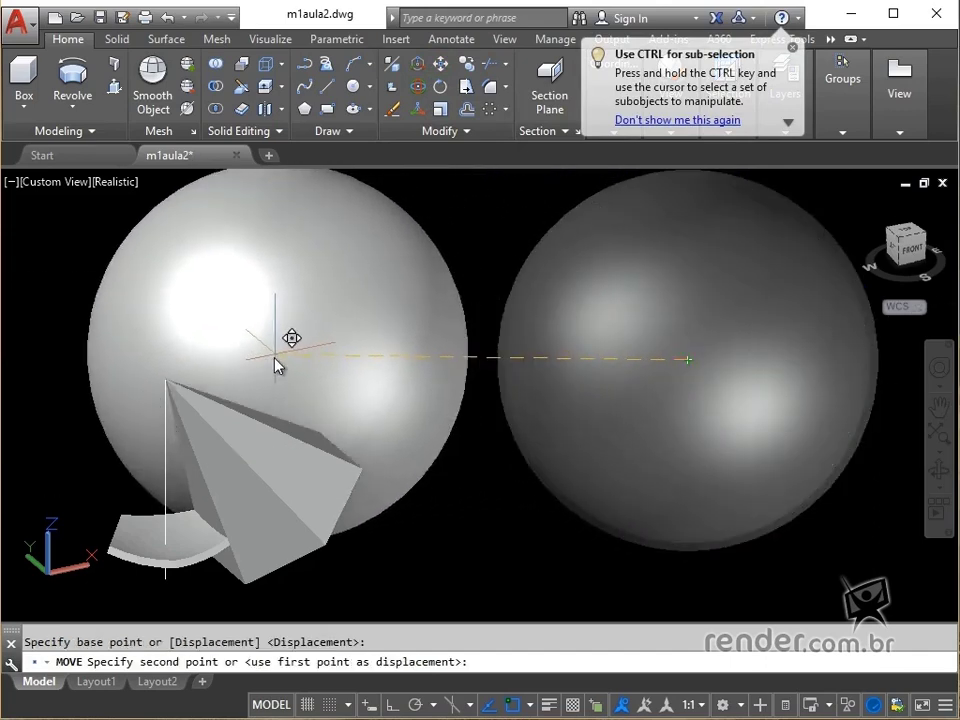
click(167, 382)
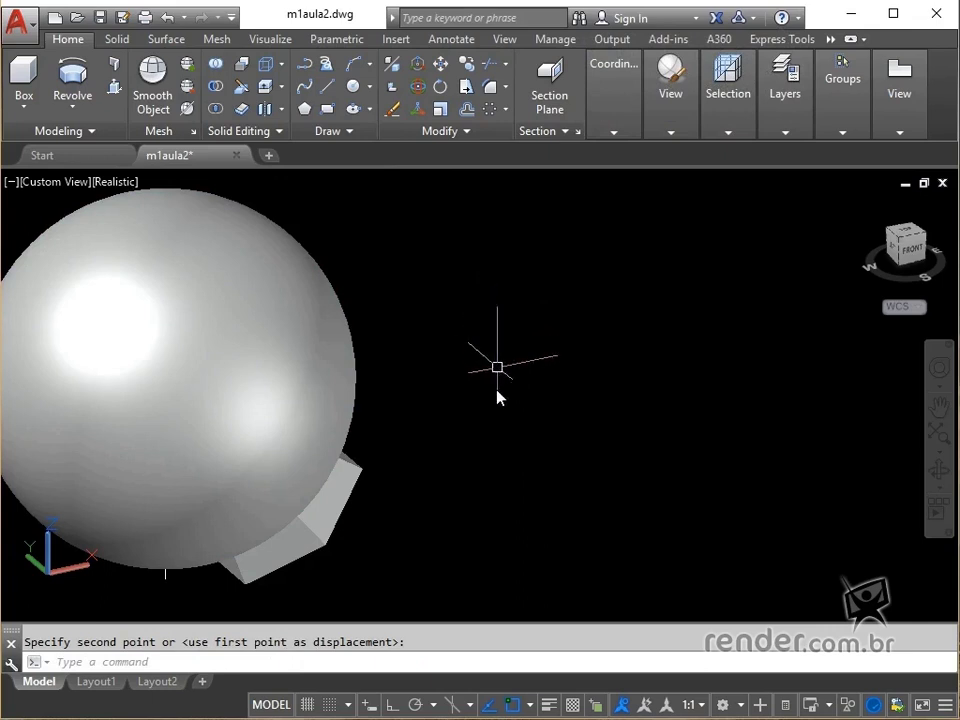
Intersect the moved hollow sphere with the hexagonal pyramid to keep only their common curved piece
middle_drag(485, 437, 668, 432)
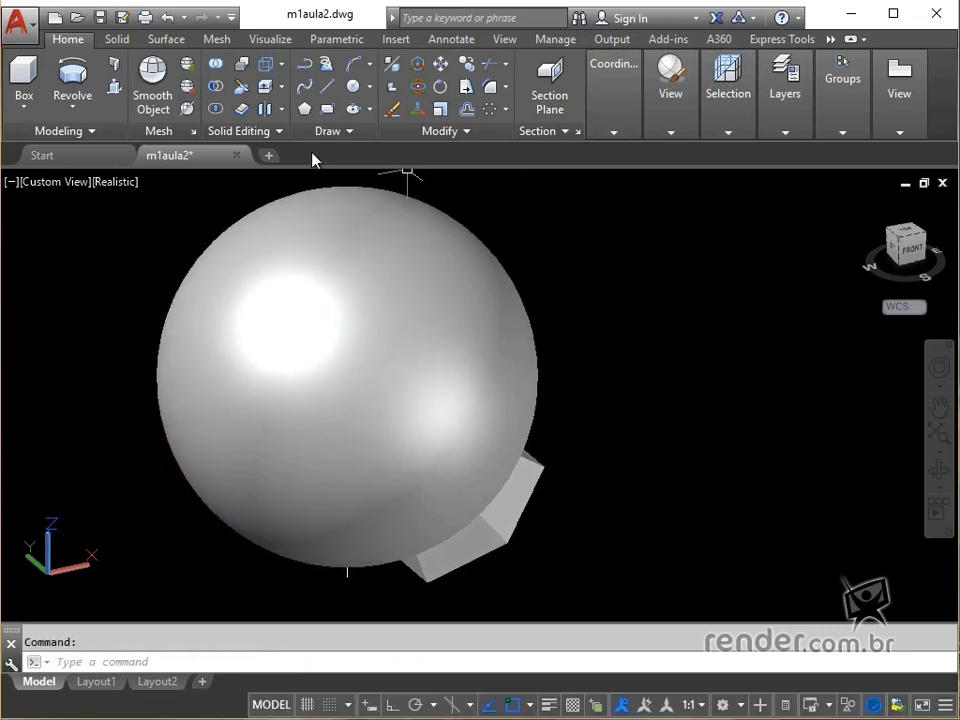
click(215, 110)
click(396, 244)
click(533, 505)
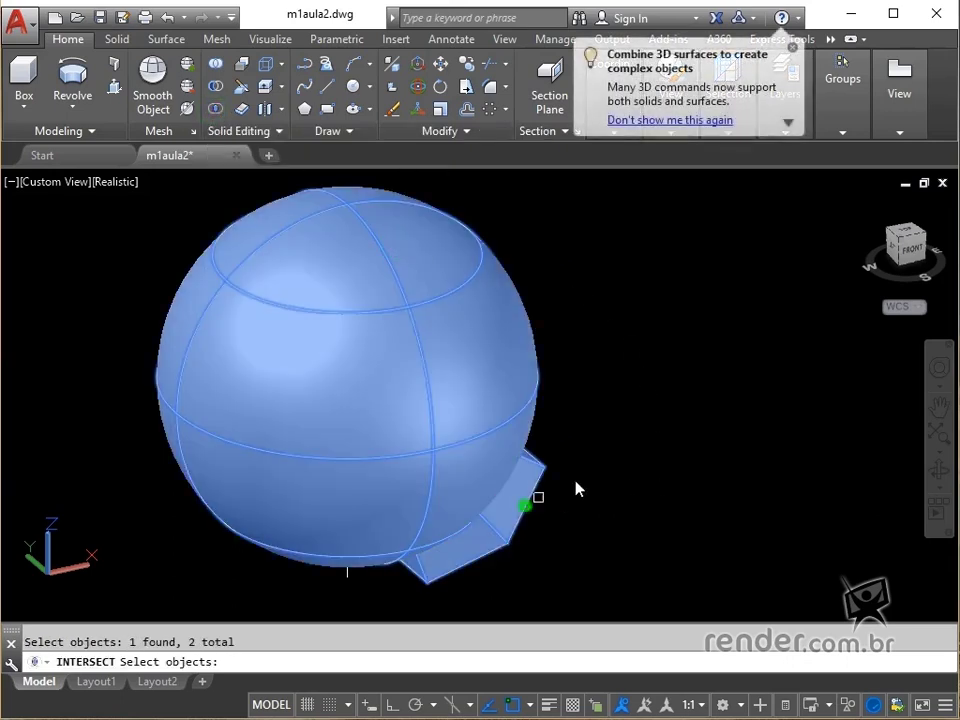
key(Return)
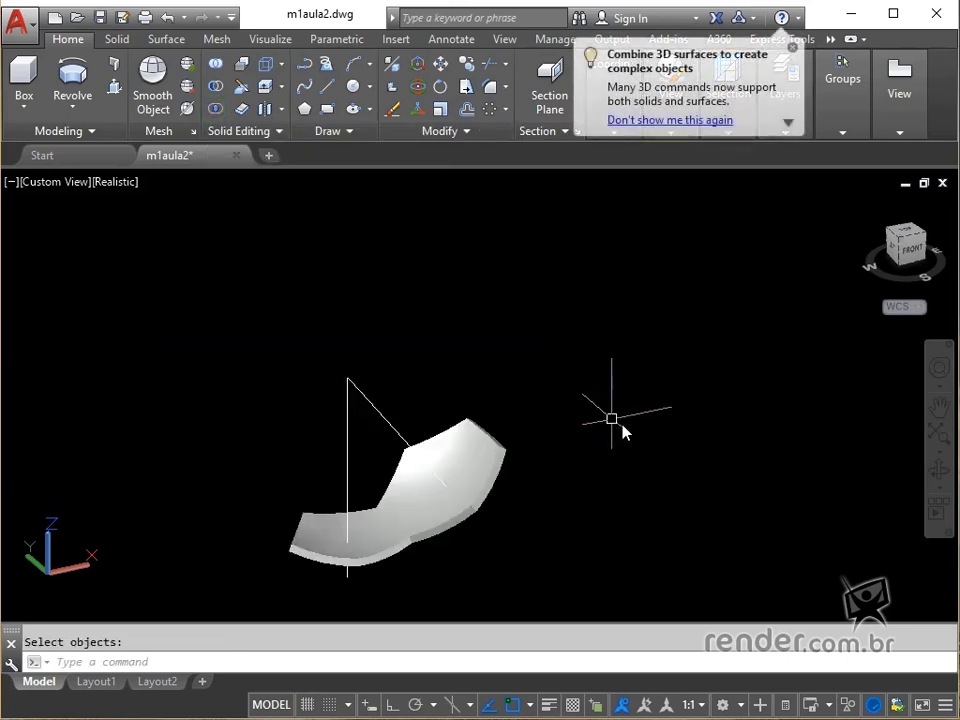
Change the colour of the curved pentagonal piece to Yellow
scroll(330, 572, up, 3)
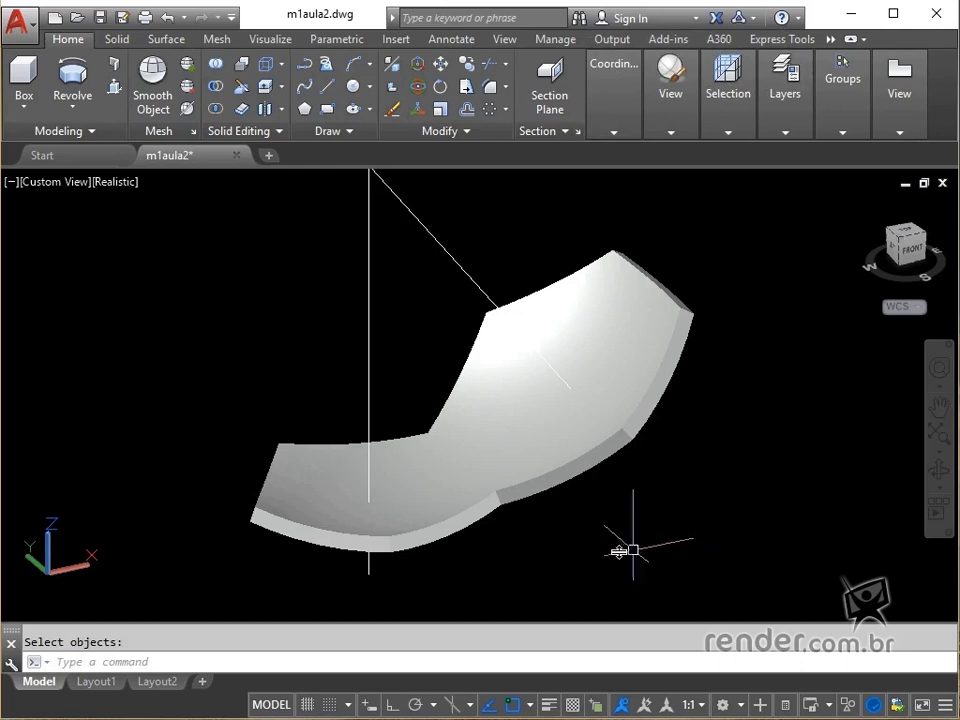
click(436, 511)
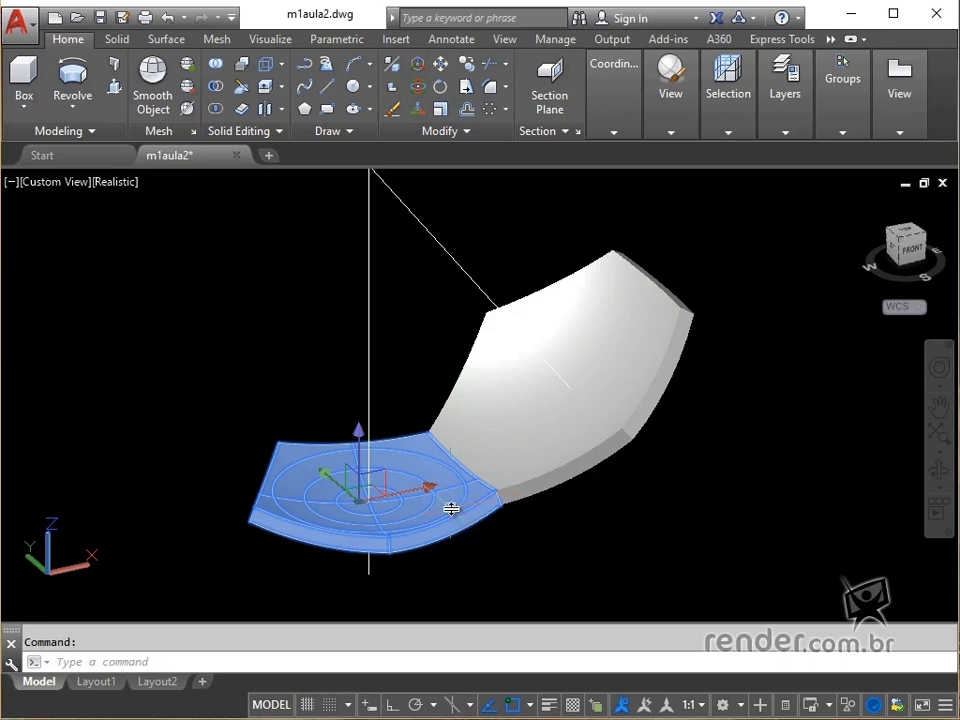
click(450, 508)
click(794, 406)
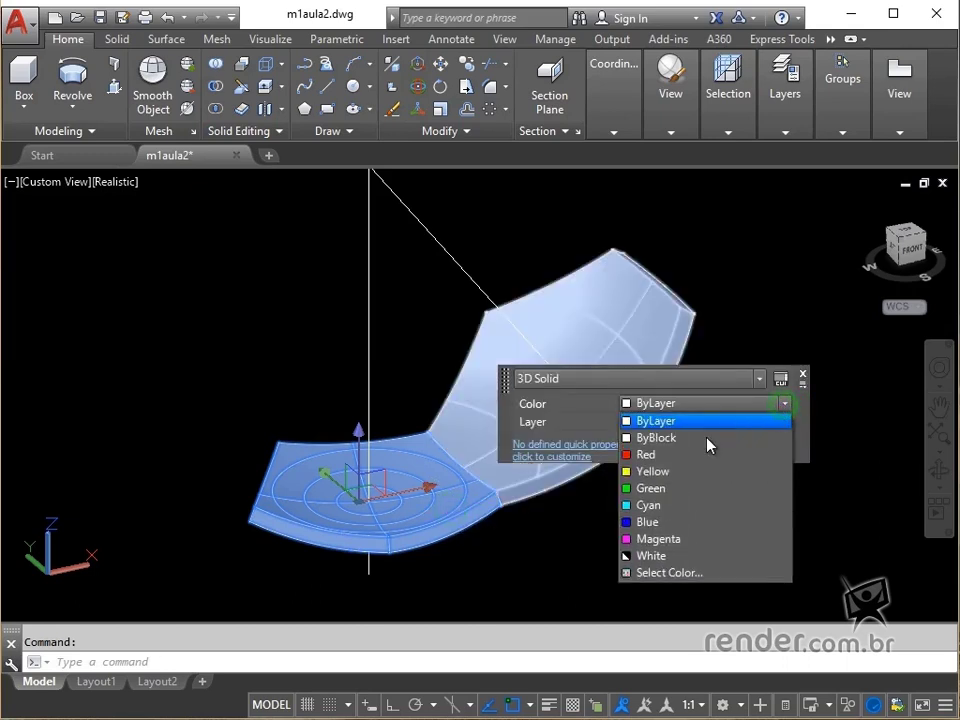
click(656, 472)
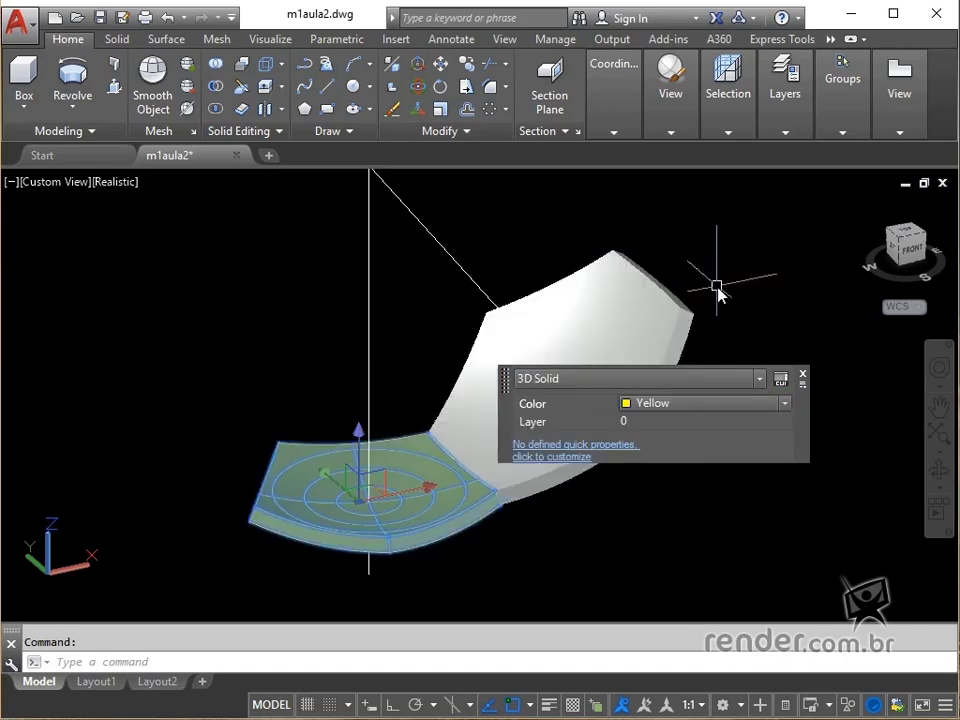
key(Escape)
Change the colour of the curved hexagonal piece to Green
click(659, 318)
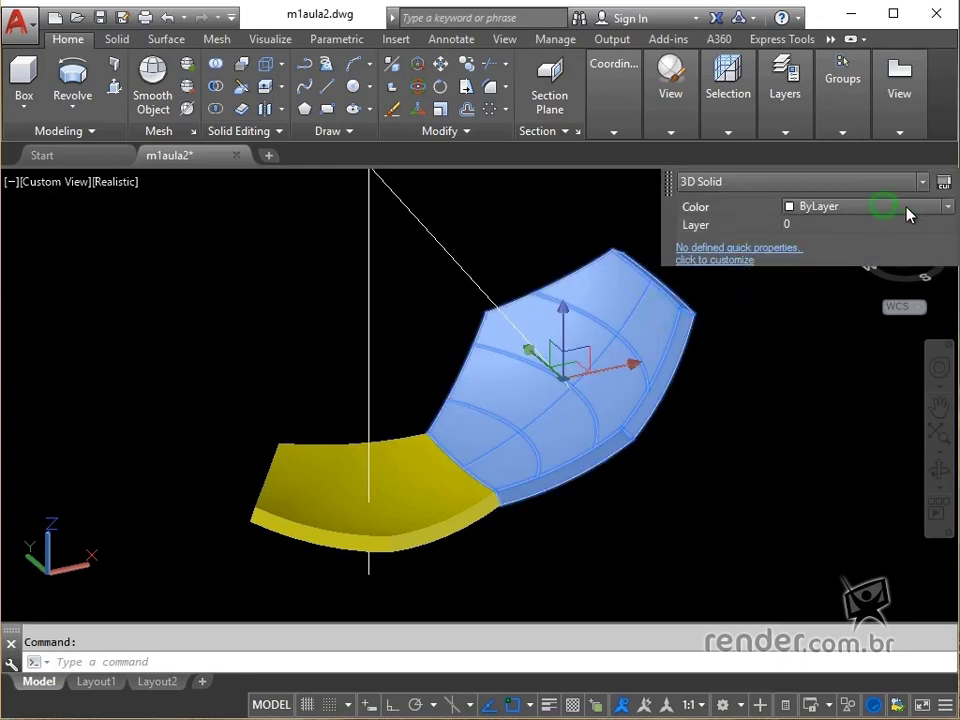
click(911, 208)
click(816, 292)
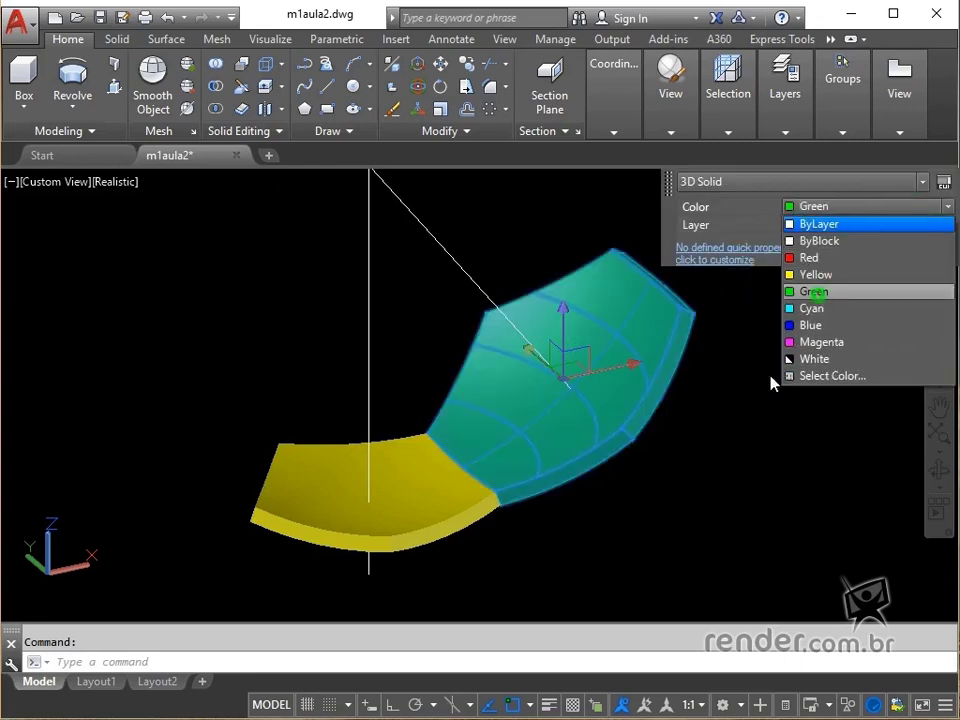
key(Escape)
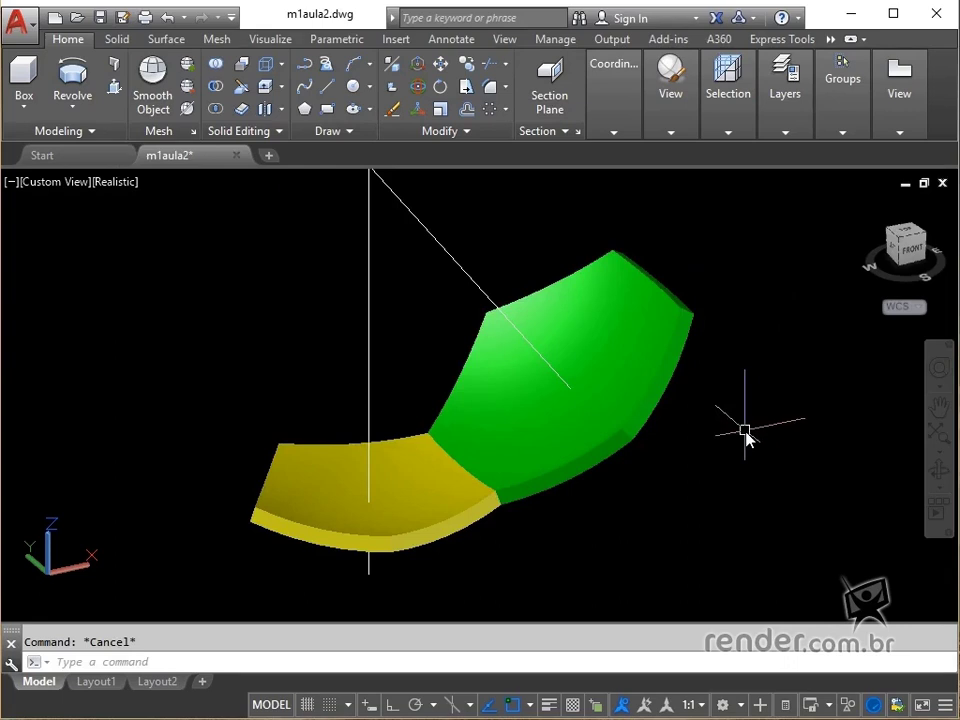
Create a polar array of the green hexagonal piece around the upper end of the vertical axis line, with 5 items filling 360 degrees
middle_drag(706, 465, 707, 484)
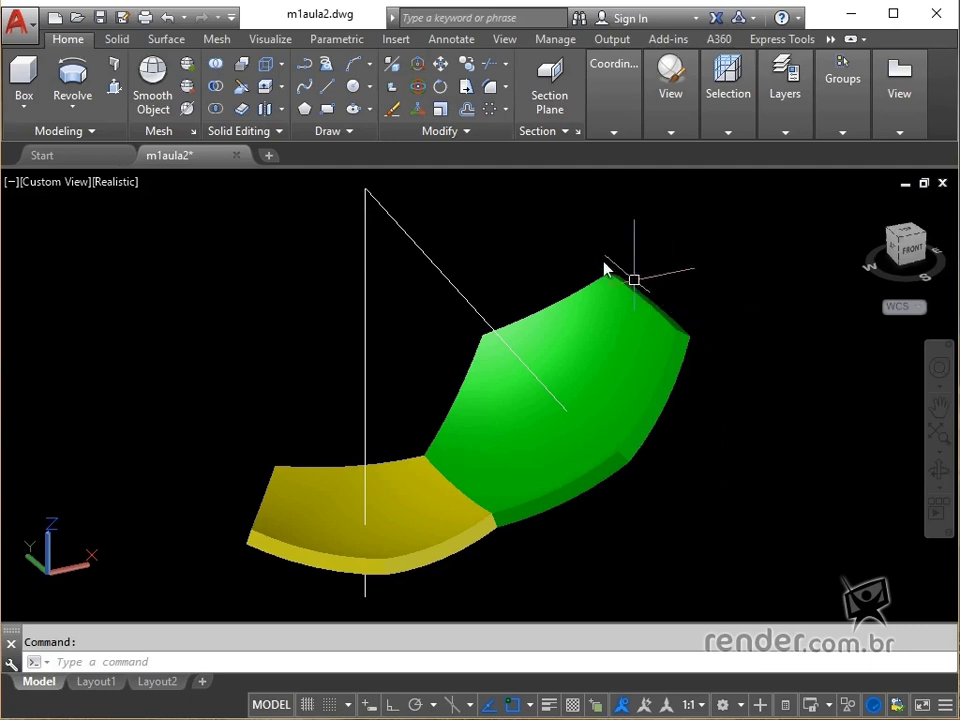
click(505, 110)
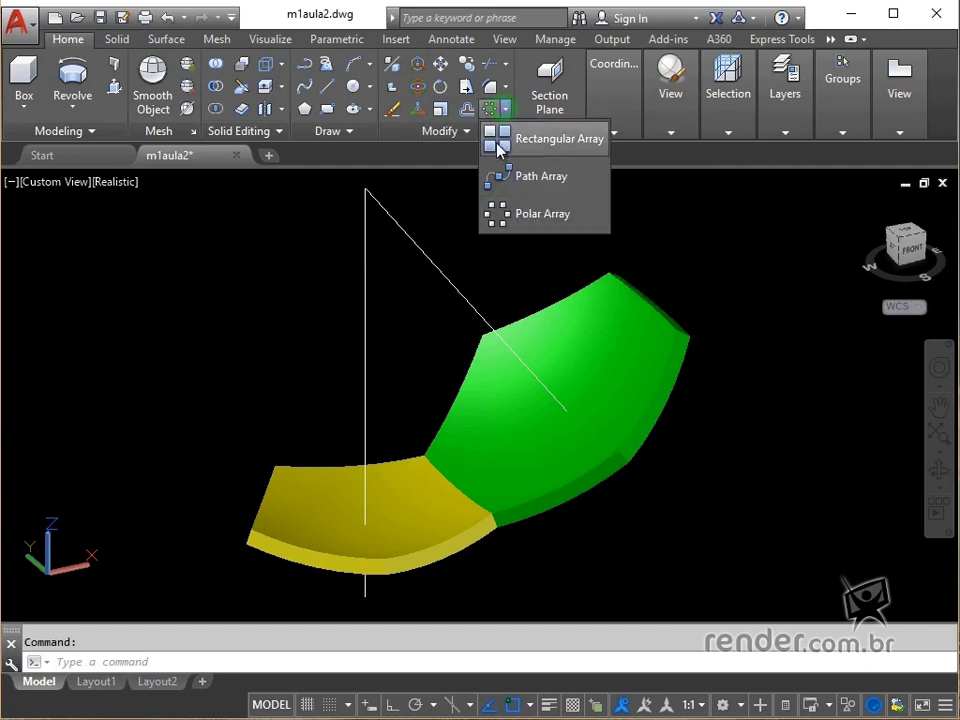
click(508, 214)
click(575, 287)
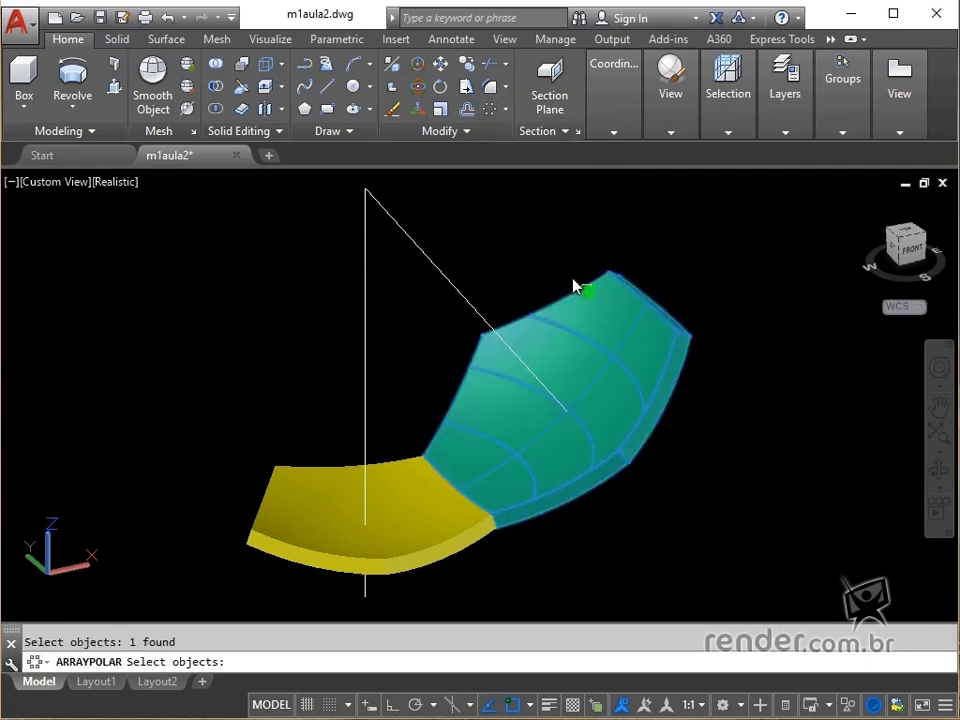
key(Return)
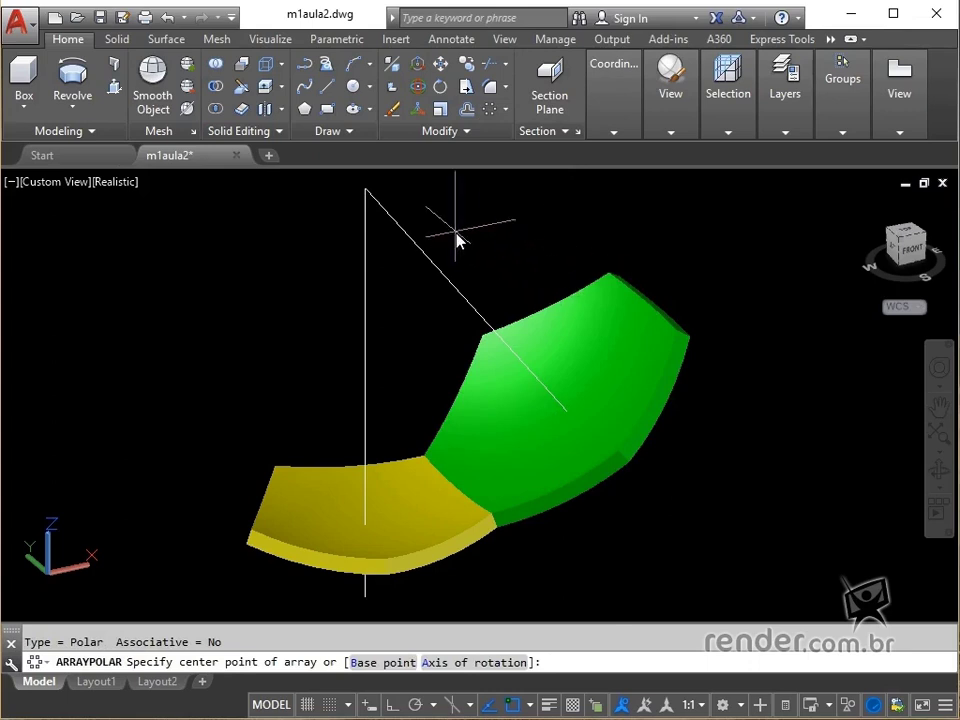
click(366, 189)
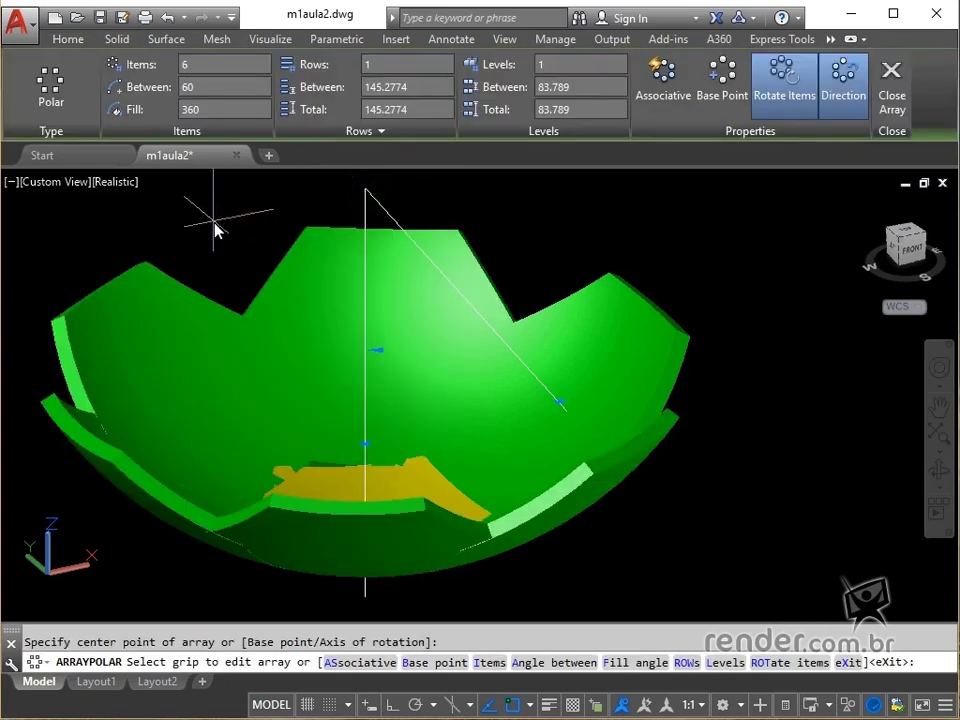
click(190, 65)
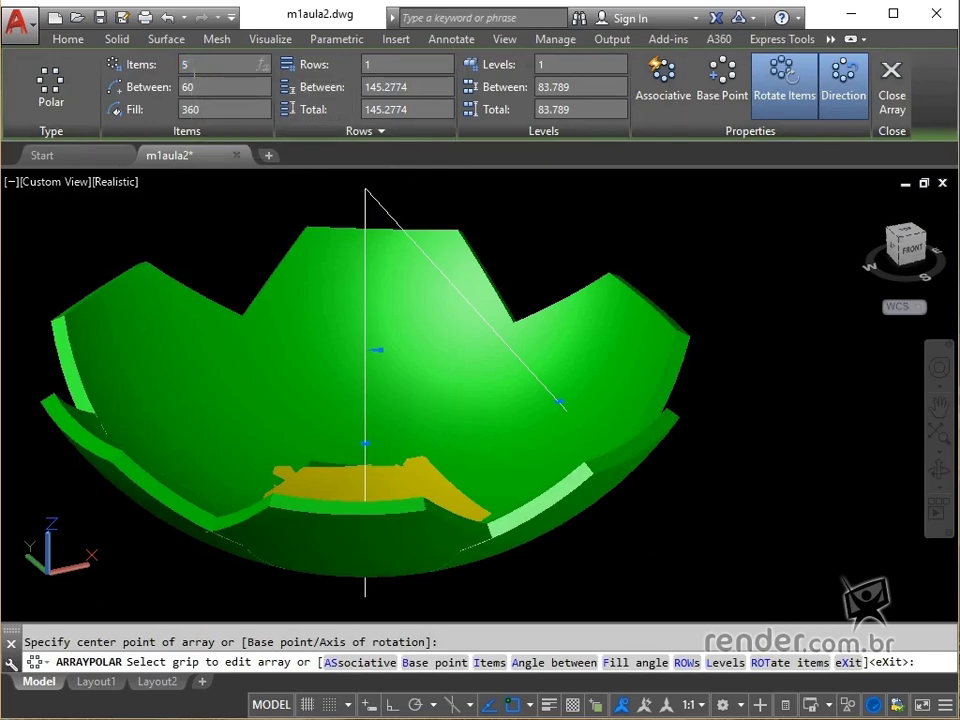
click(222, 88)
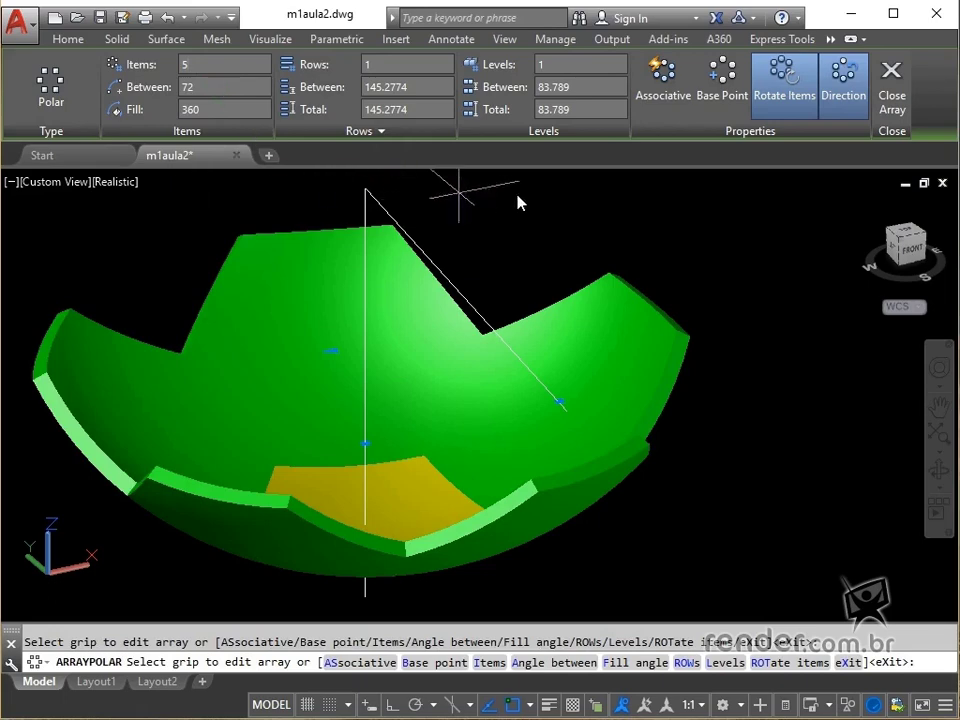
click(887, 97)
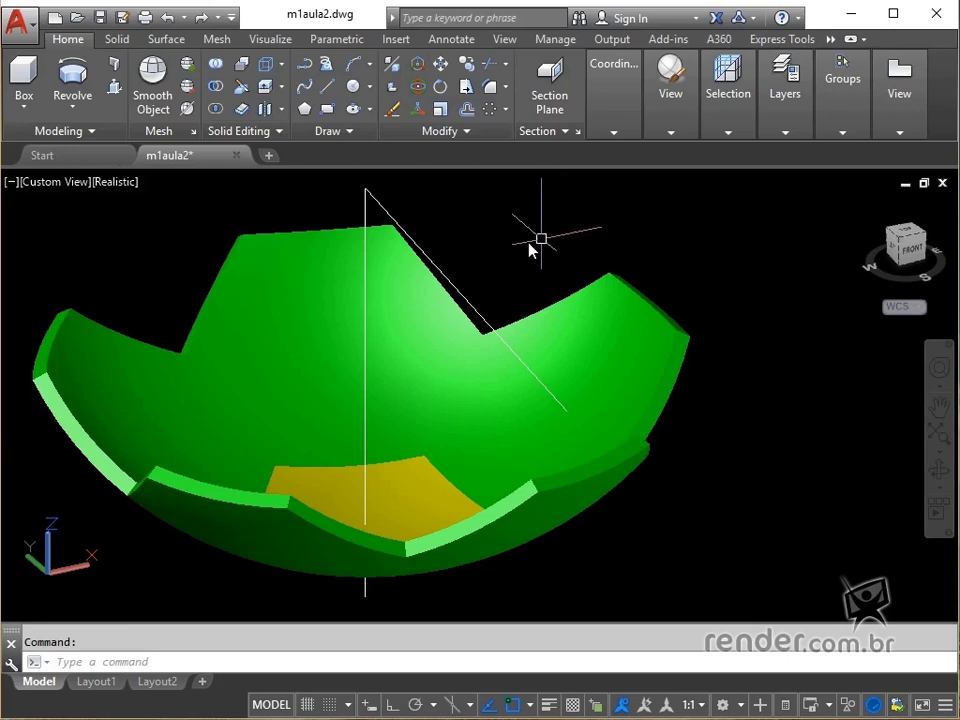
Copy the yellow pentagonal piece once, placing the duplicate above the gap between two green hexagonal pieces
middle_drag(514, 242, 526, 249)
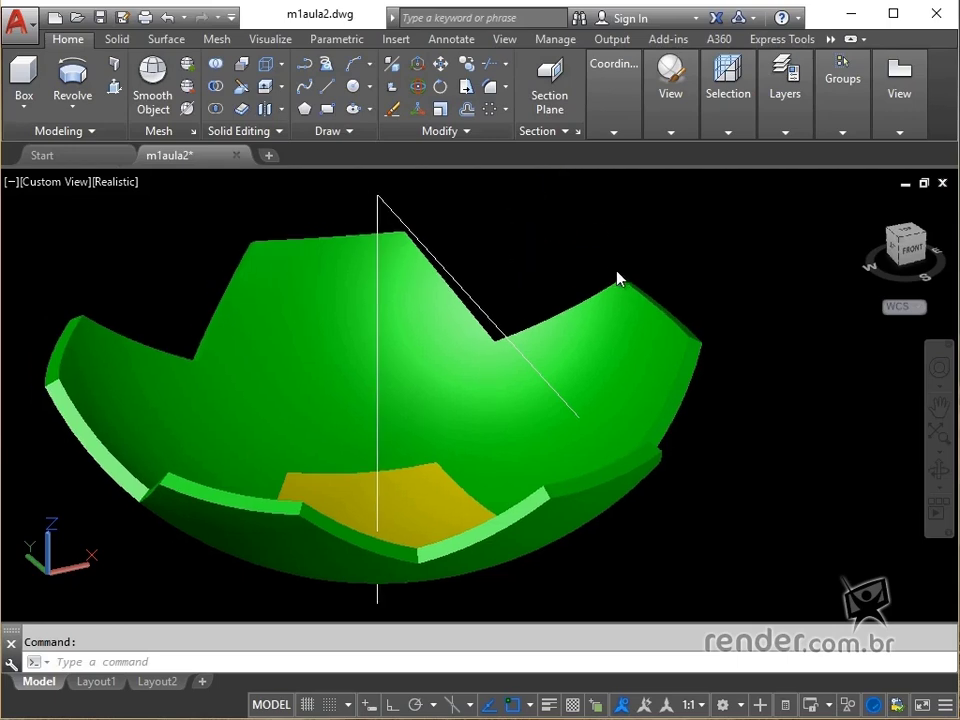
scroll(530, 282, down, 2)
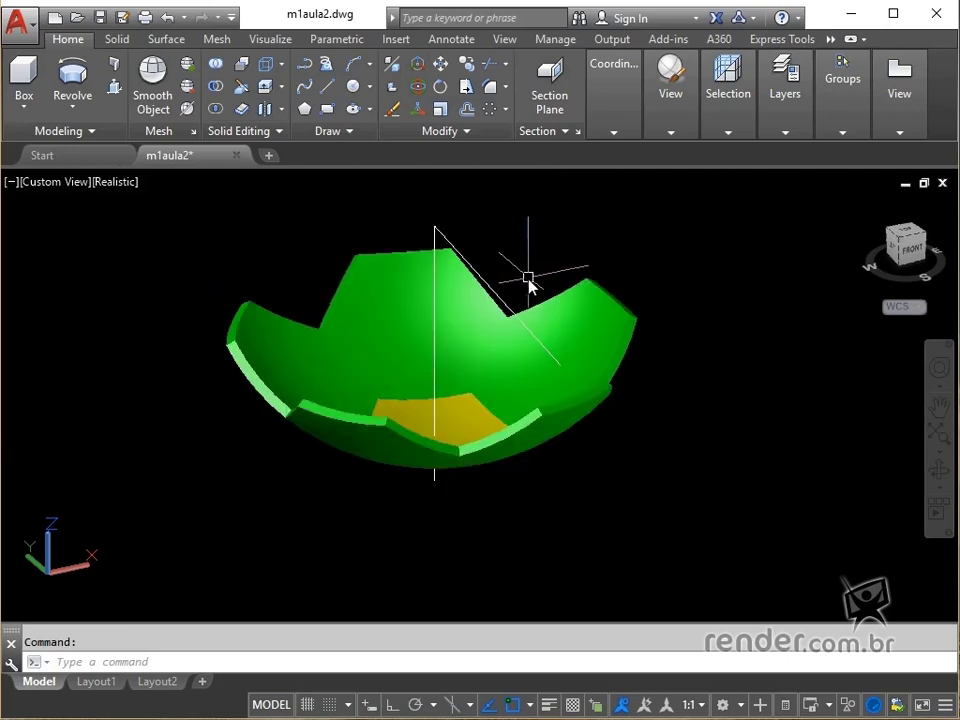
shift+middle_drag(456, 330, 452, 444)
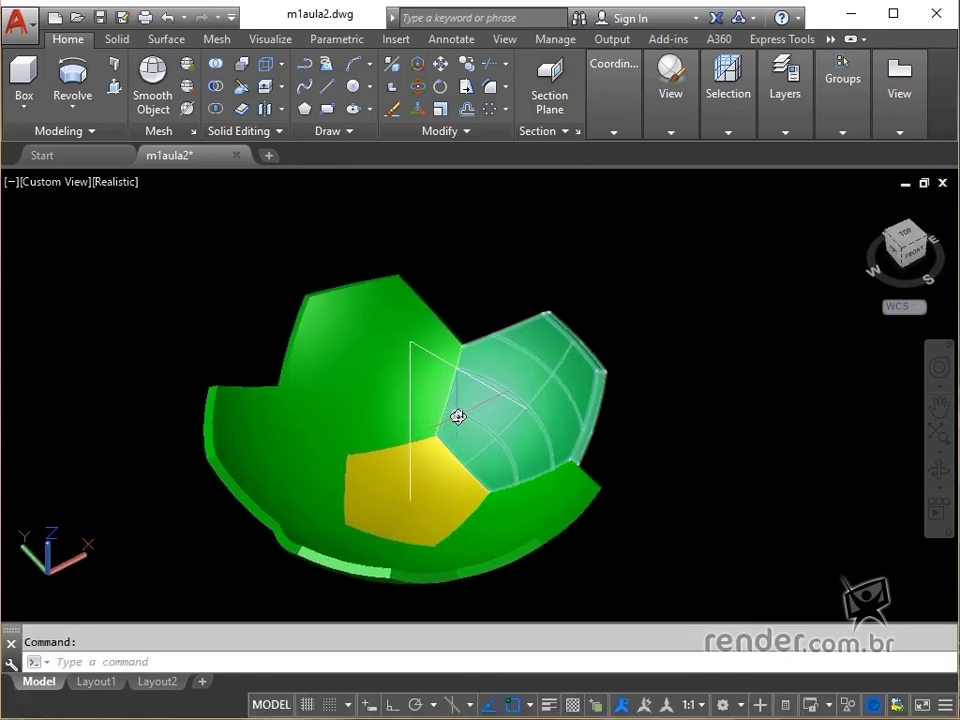
click(465, 63)
click(430, 497)
key(Return)
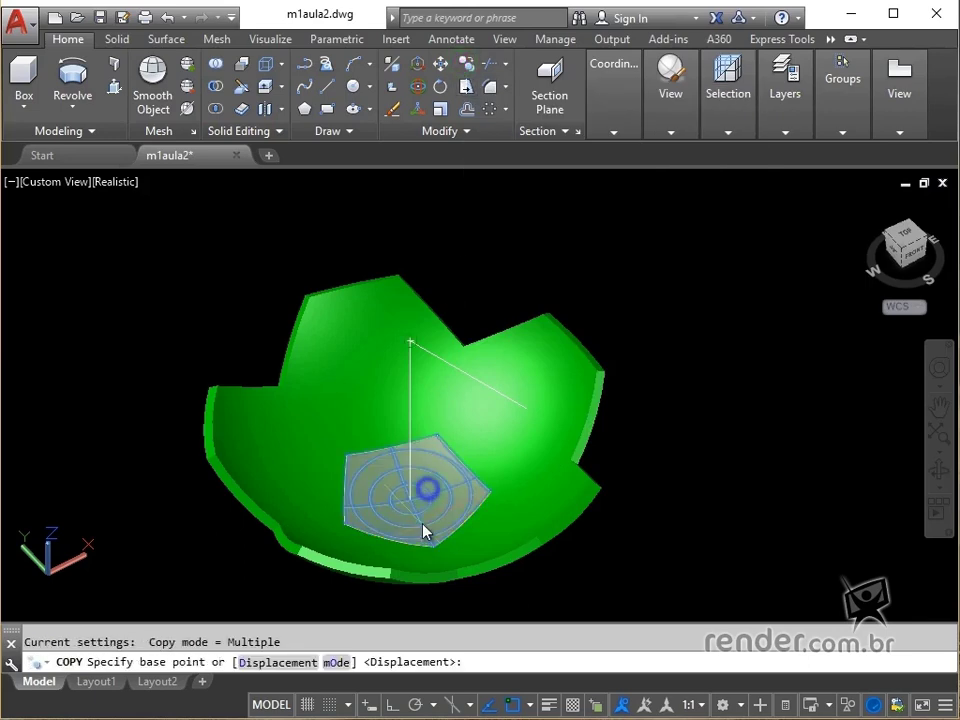
click(428, 527)
shift+middle_drag(471, 167, 396, 240)
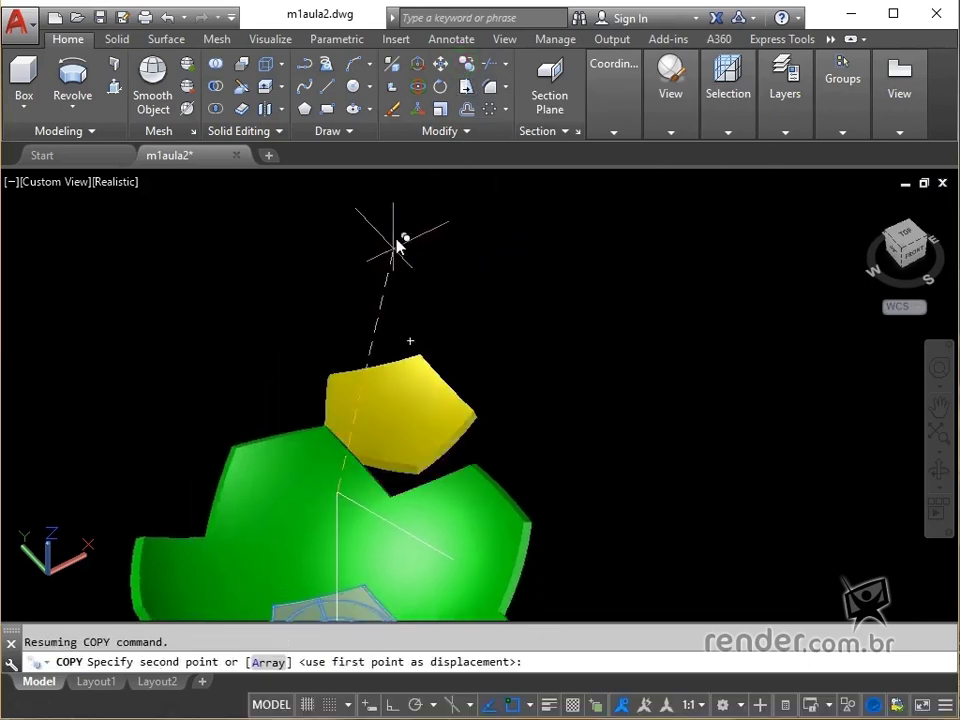
click(415, 245)
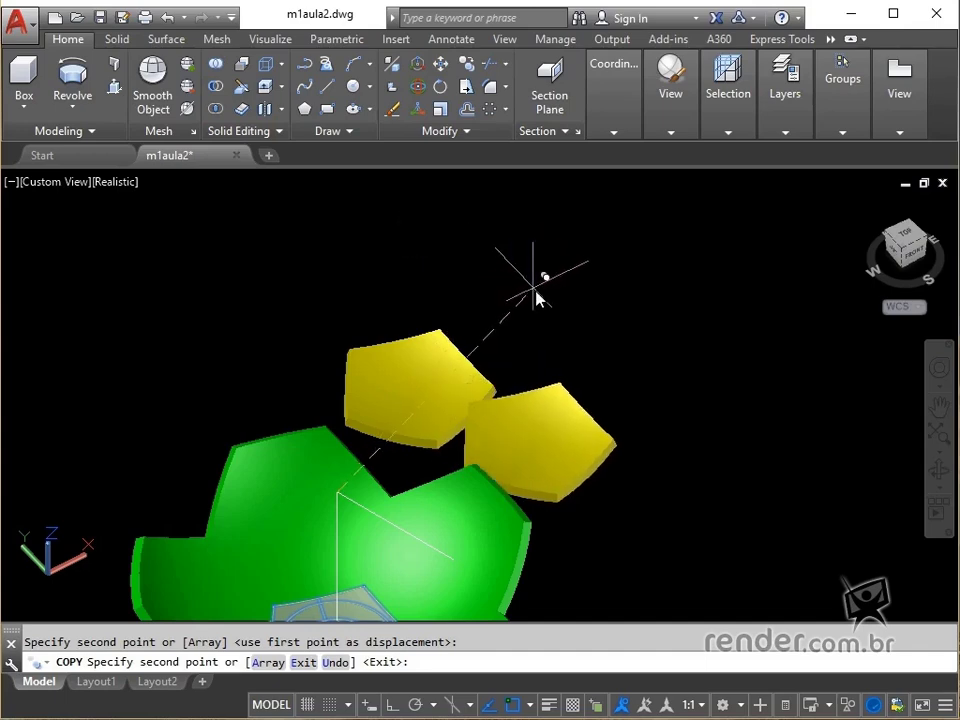
key(Escape)
3D-align three inner corners of the copied yellow pentagonal piece with the matching endpoints of the gap between the two green hexagonal pieces
scroll(375, 525, up, 3)
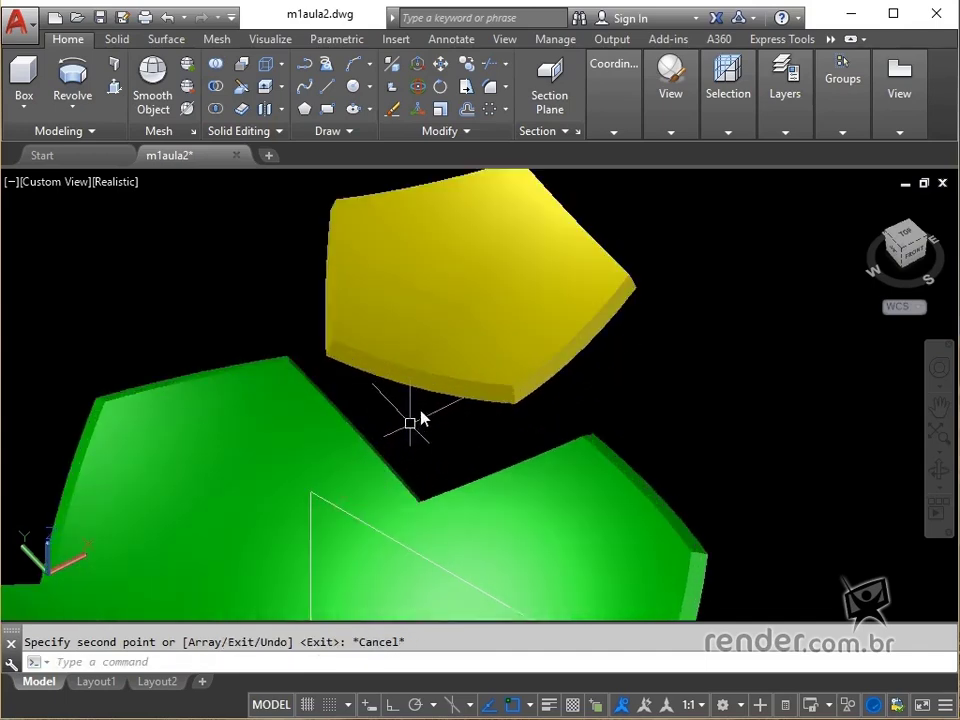
scroll(430, 417, up, 2)
middle_drag(436, 402, 371, 429)
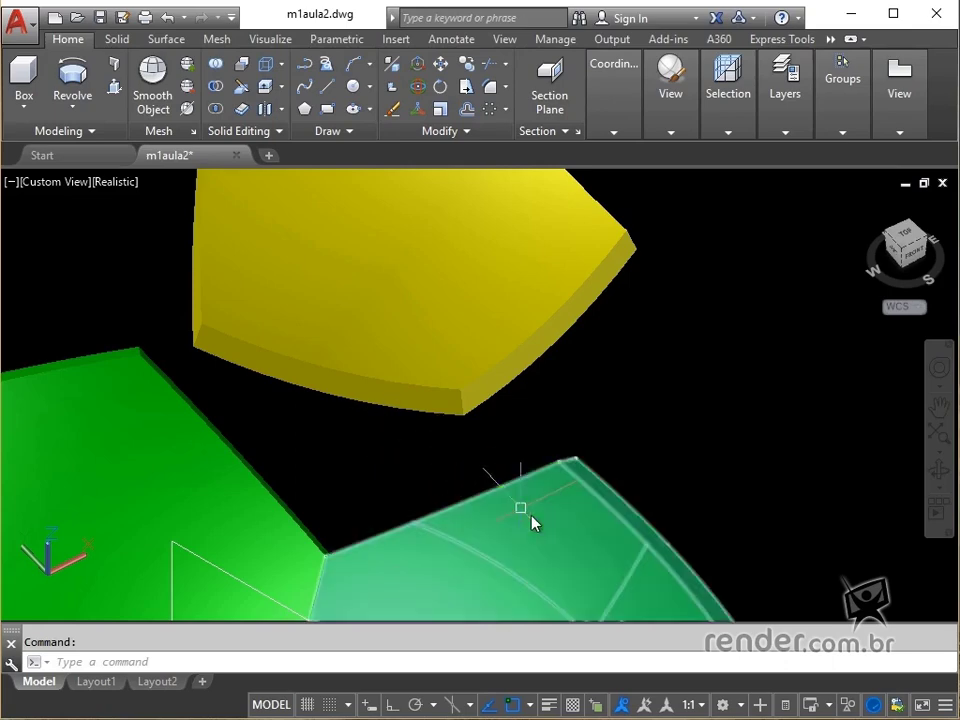
click(529, 705)
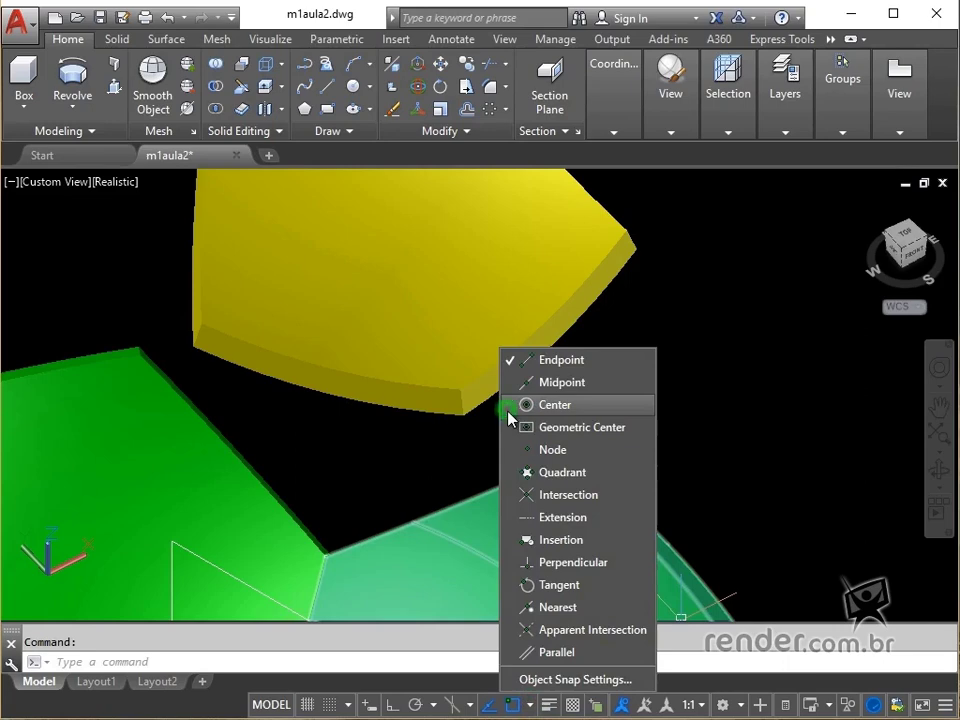
click(695, 320)
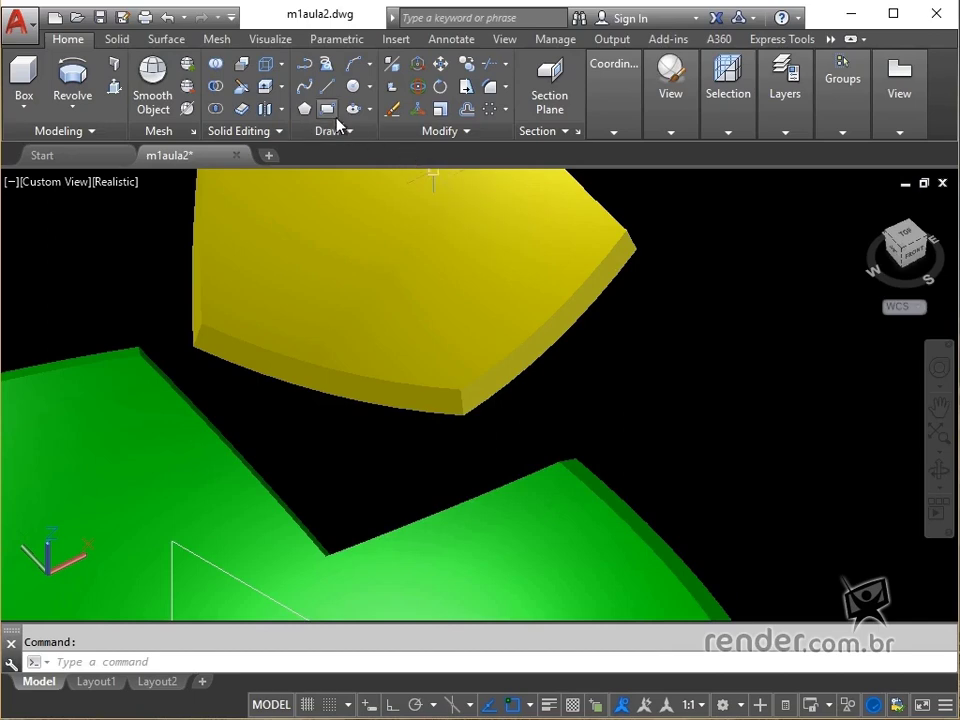
click(388, 92)
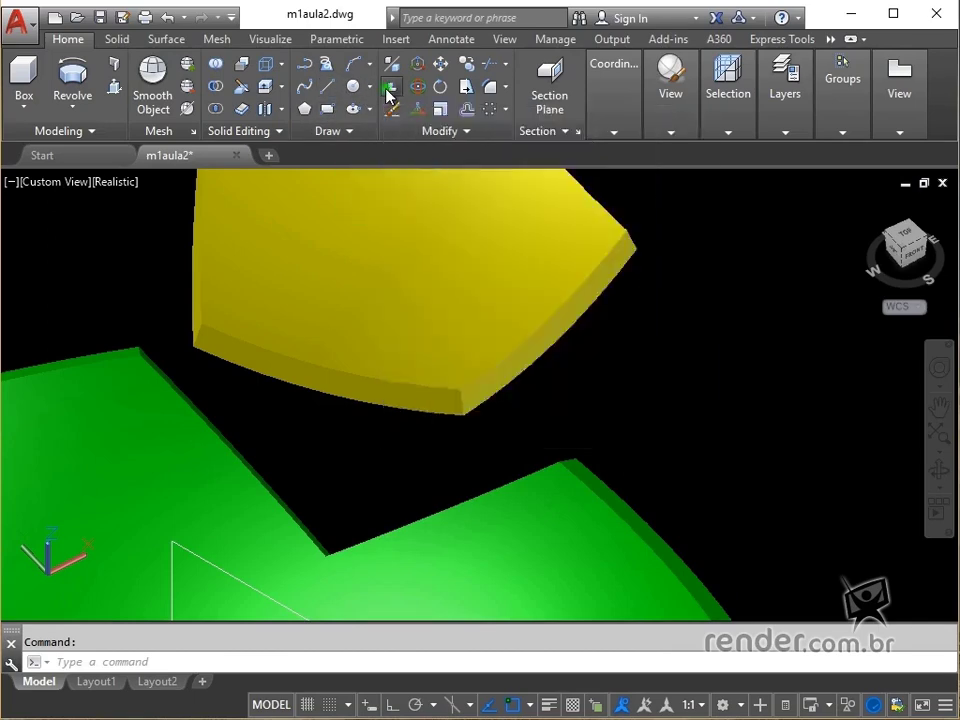
click(386, 326)
right_click(632, 375)
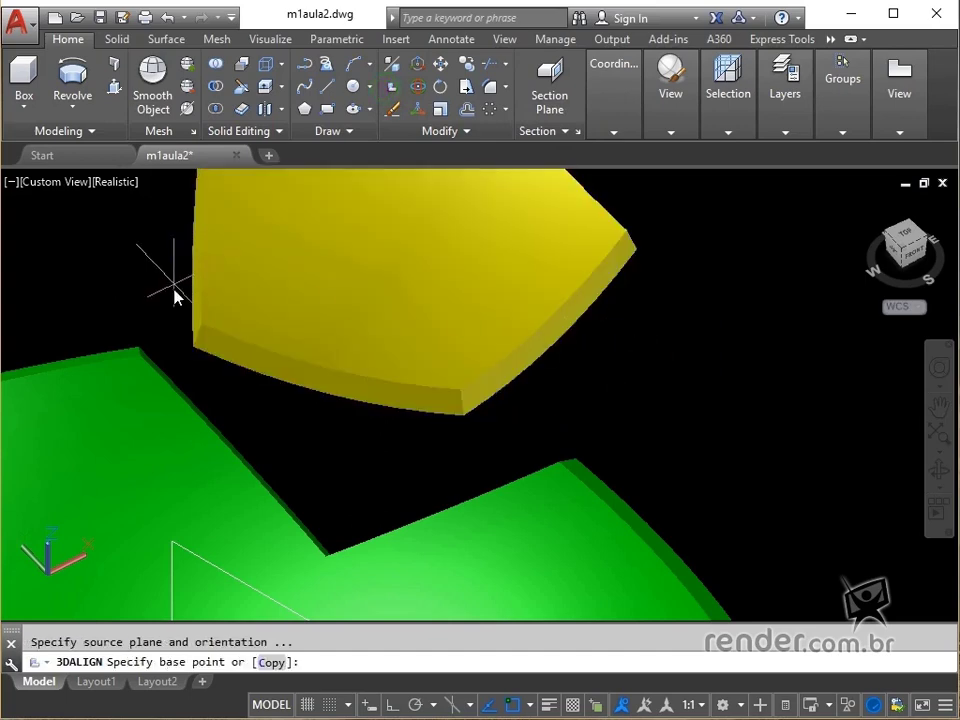
click(203, 325)
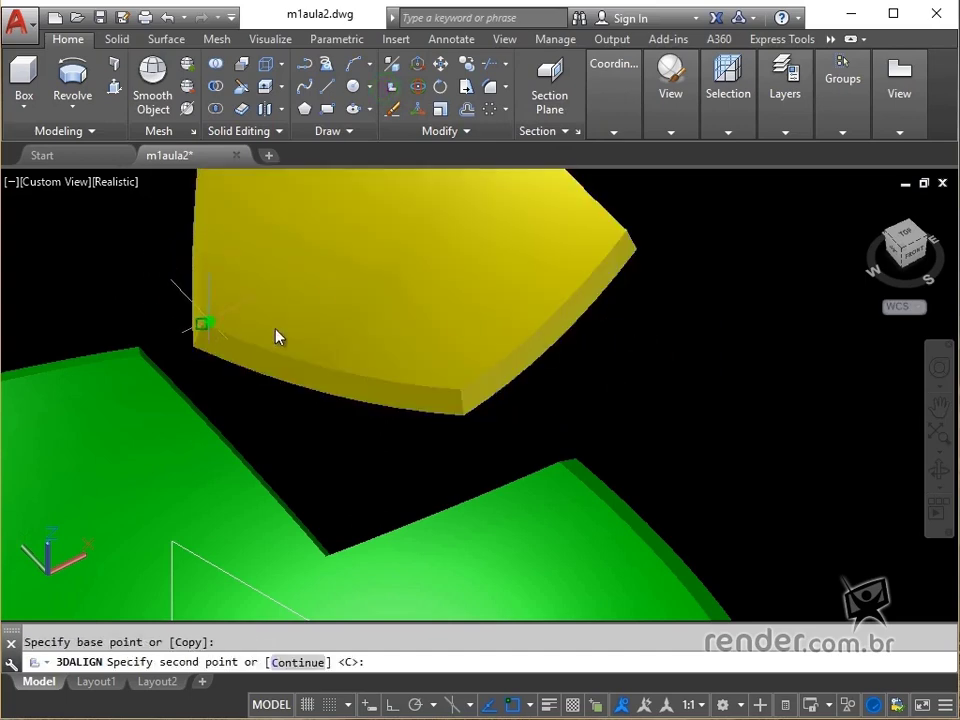
click(458, 394)
click(622, 232)
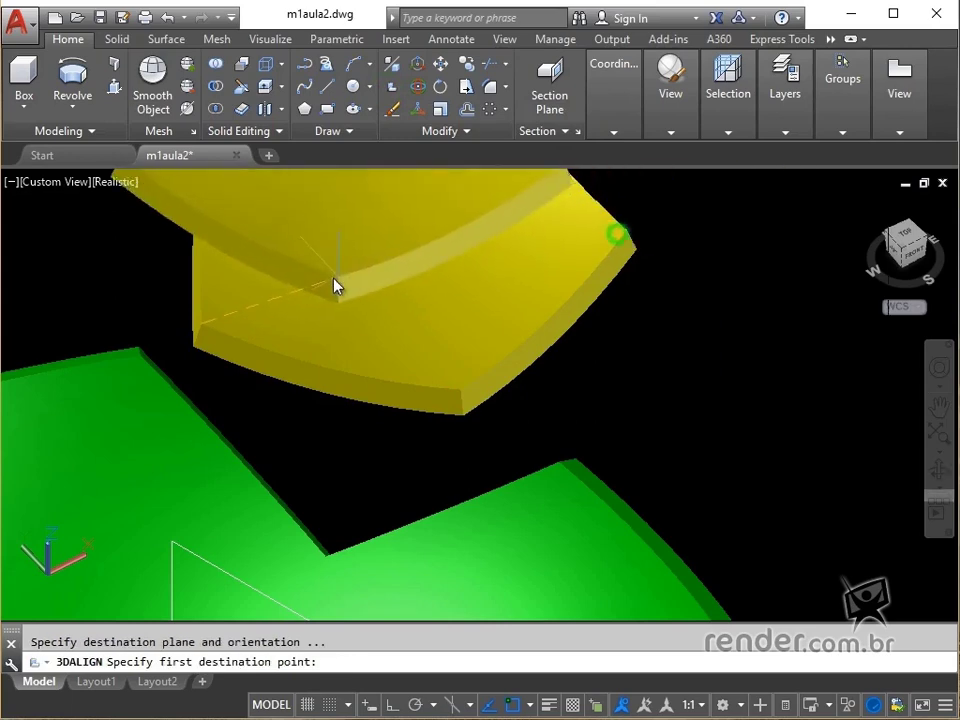
click(143, 372)
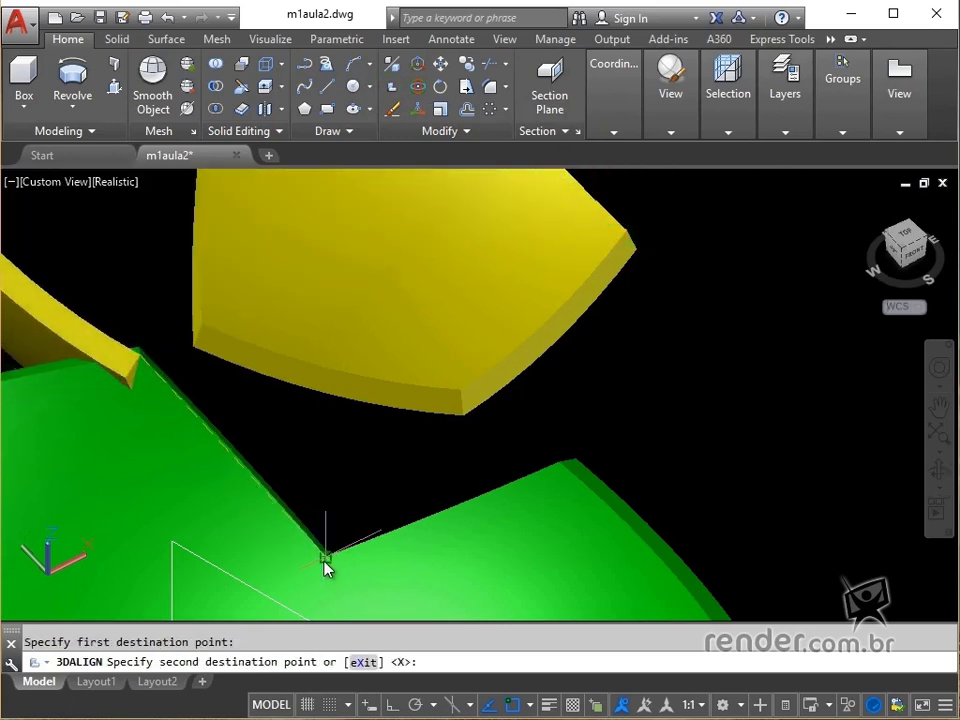
click(325, 560)
click(571, 469)
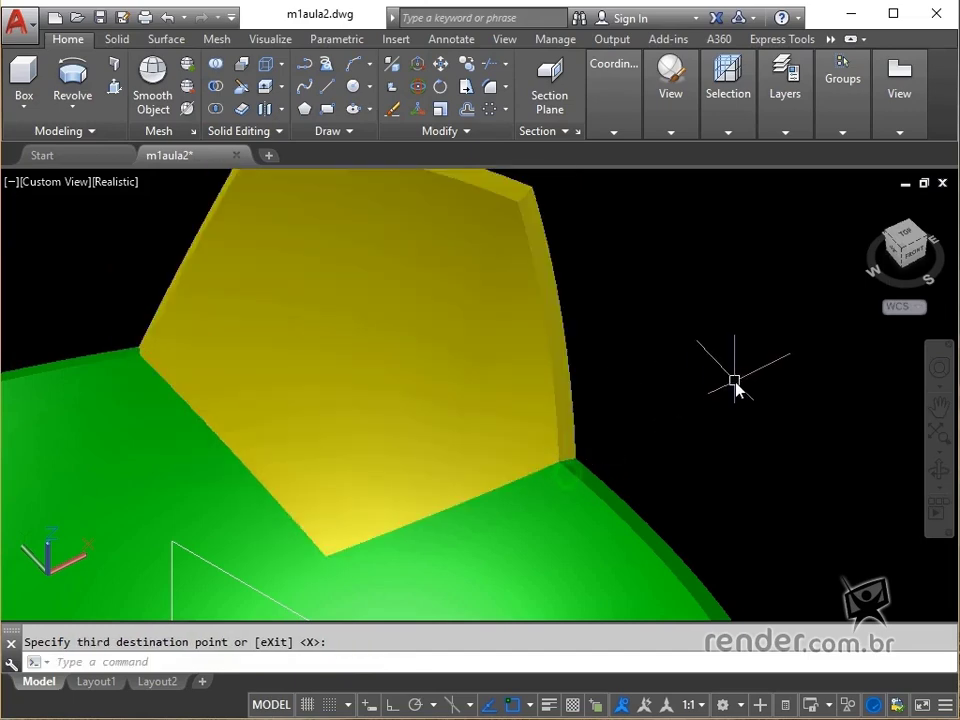
Create a polar array of the aligned yellow pentagonal piece around the vertical axis line's upper end, with 5 items filling 360 degrees
scroll(734, 381, down, 4)
middle_drag(711, 367, 603, 275)
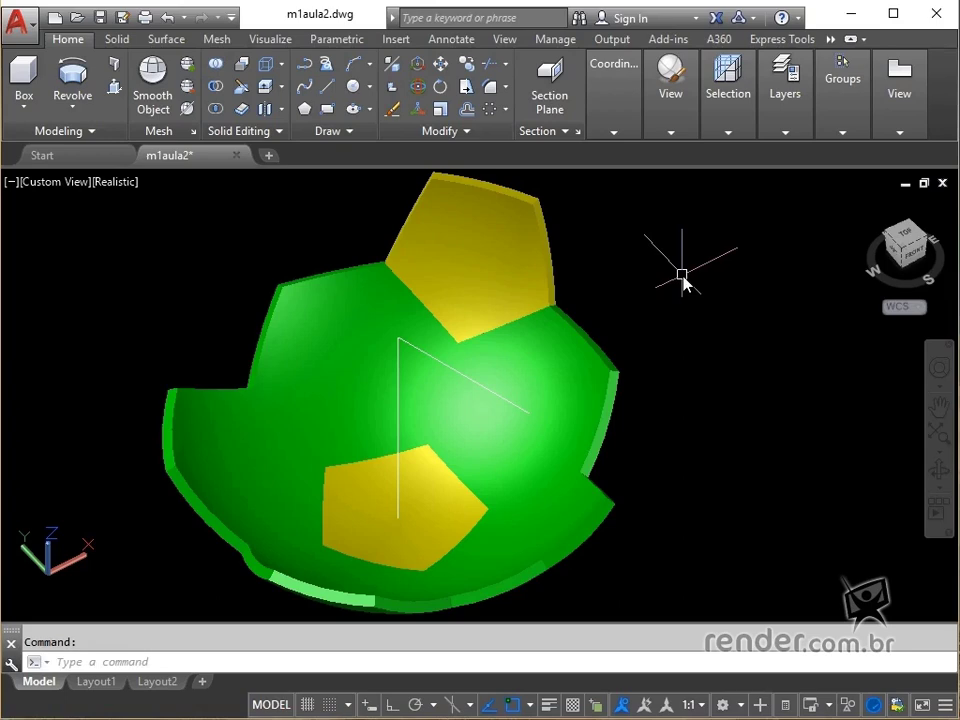
click(491, 120)
click(484, 249)
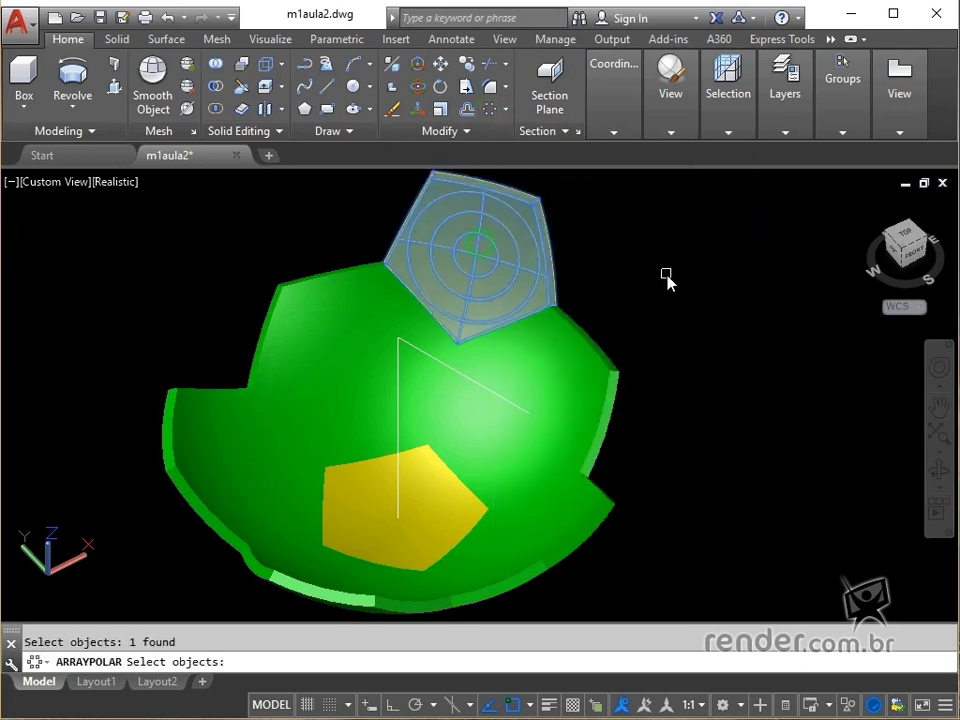
key(Return)
click(398, 338)
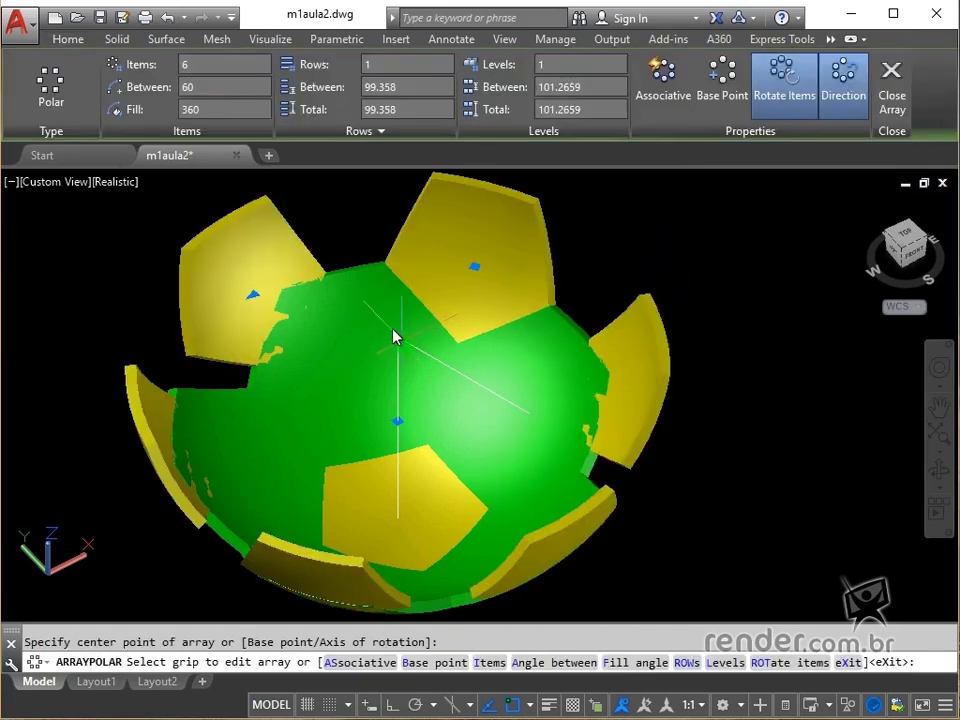
double_click(214, 64)
text(5)
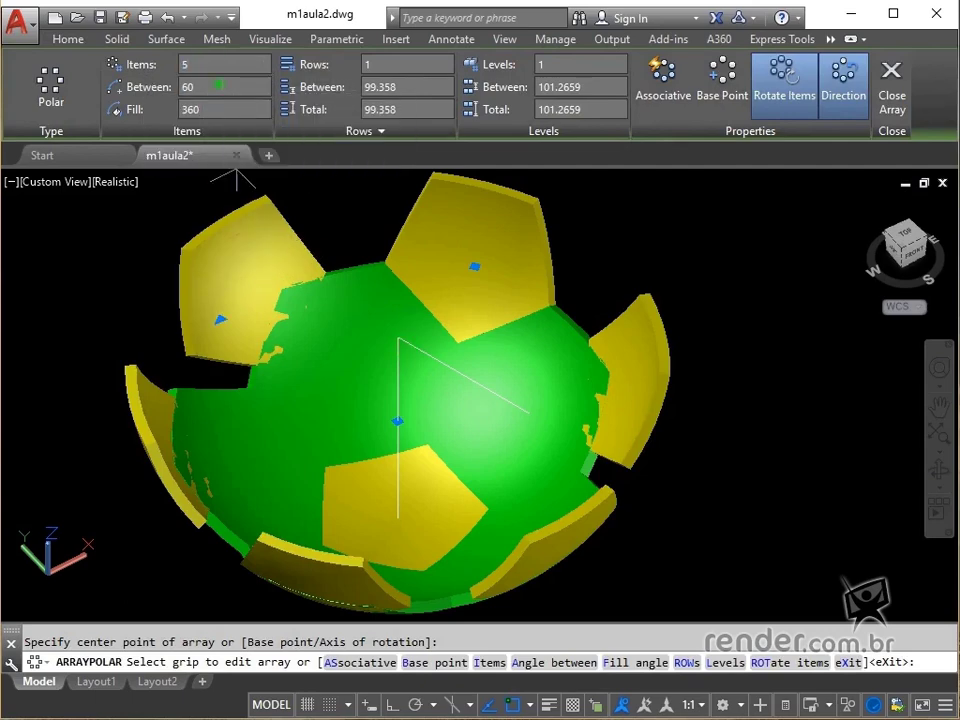
click(220, 85)
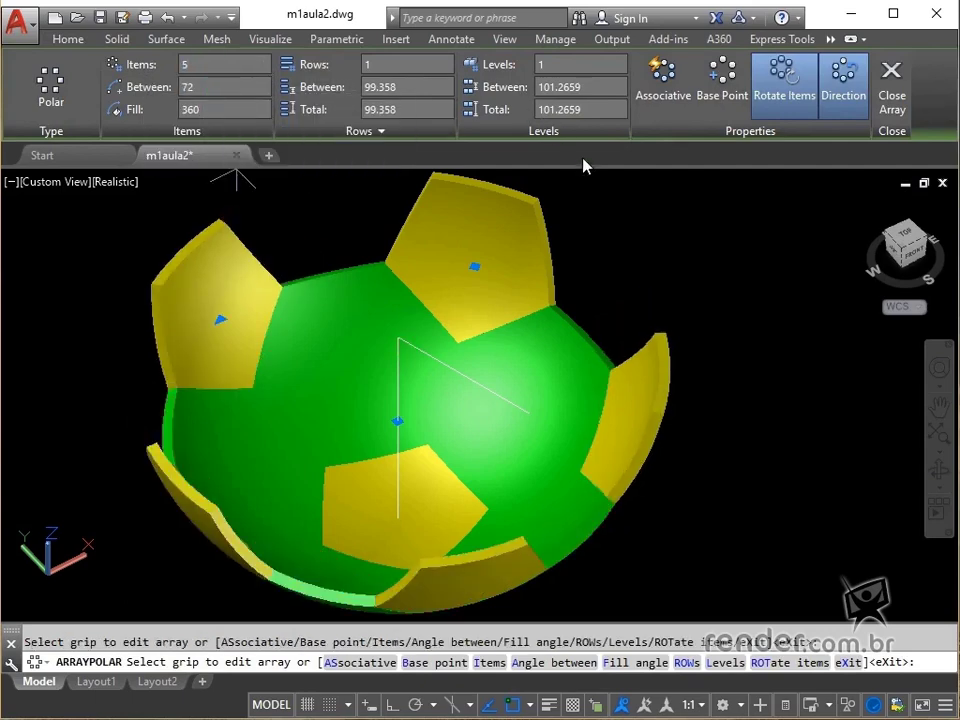
click(891, 85)
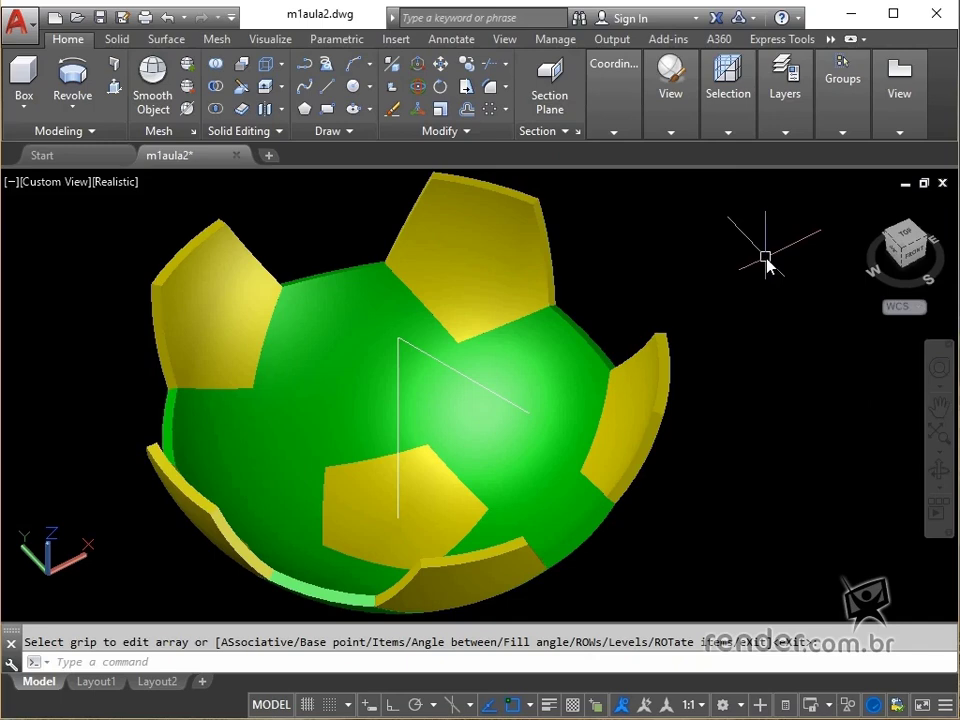
Copy the green hexagonal piece between the two rear yellow pentagonal pieces once, placing the duplicate just above it
shift+middle_drag(754, 266, 748, 296)
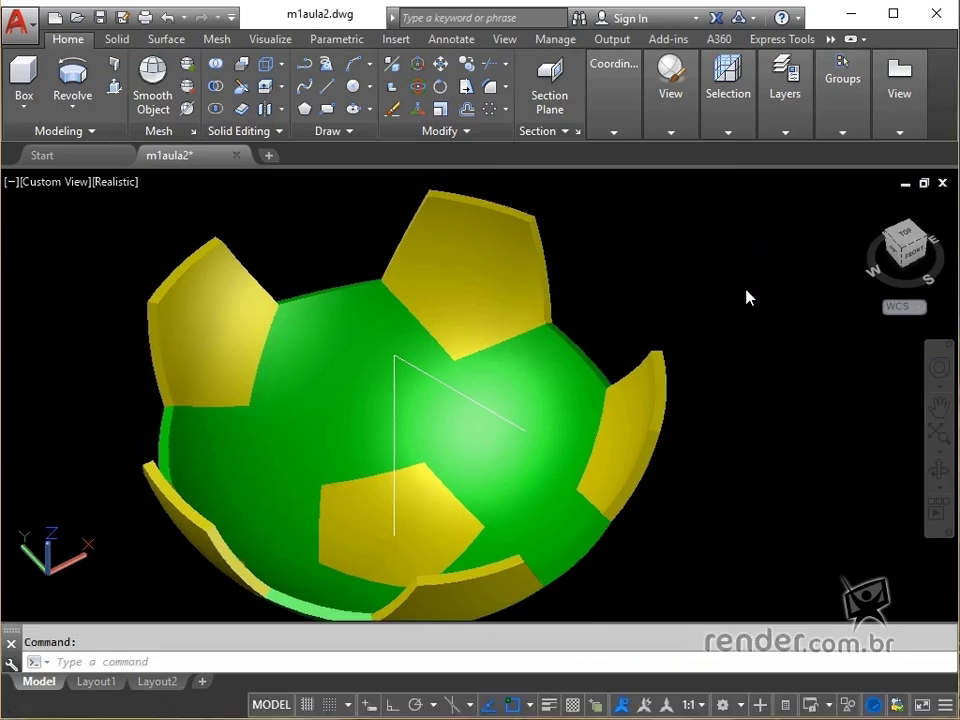
shift+middle_drag(658, 272, 669, 300)
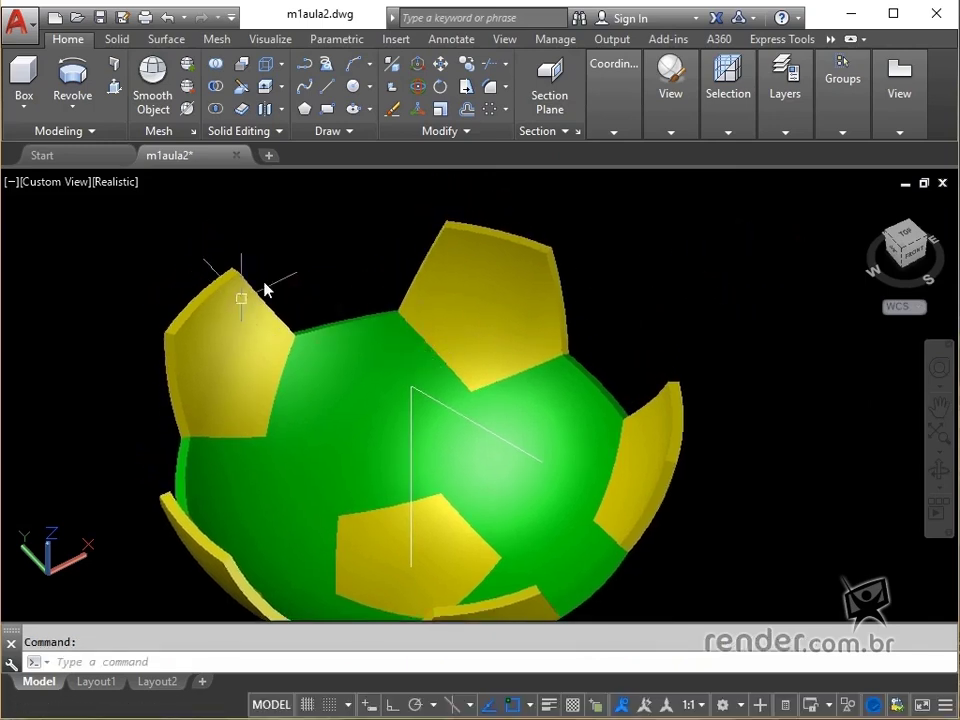
scroll(241, 297, up, 3)
shift+middle_drag(304, 326, 300, 320)
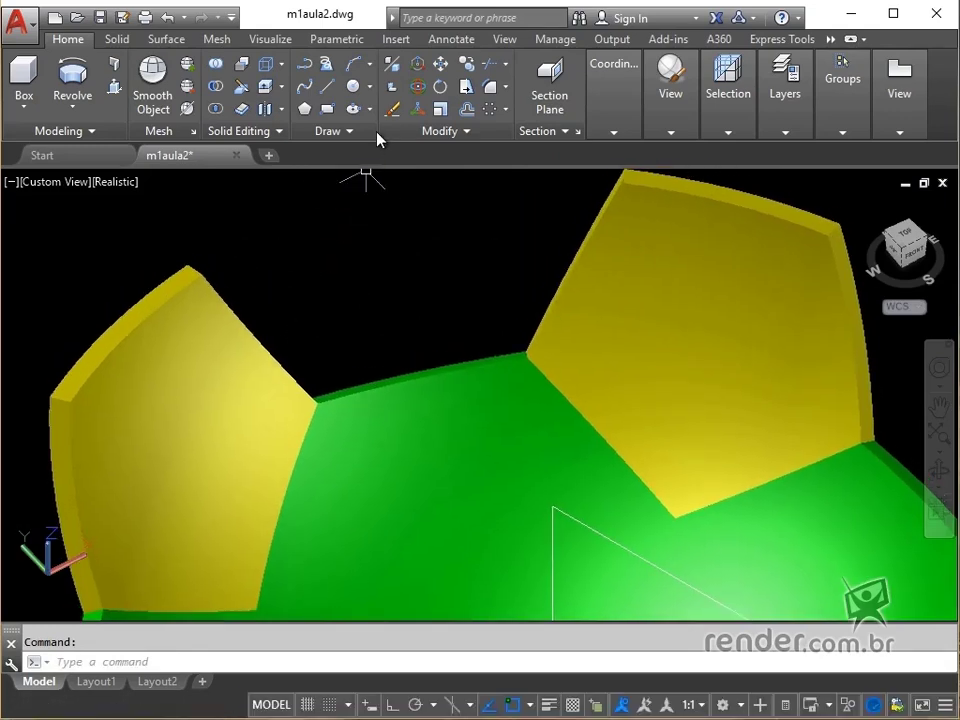
click(465, 64)
click(445, 436)
key(Return)
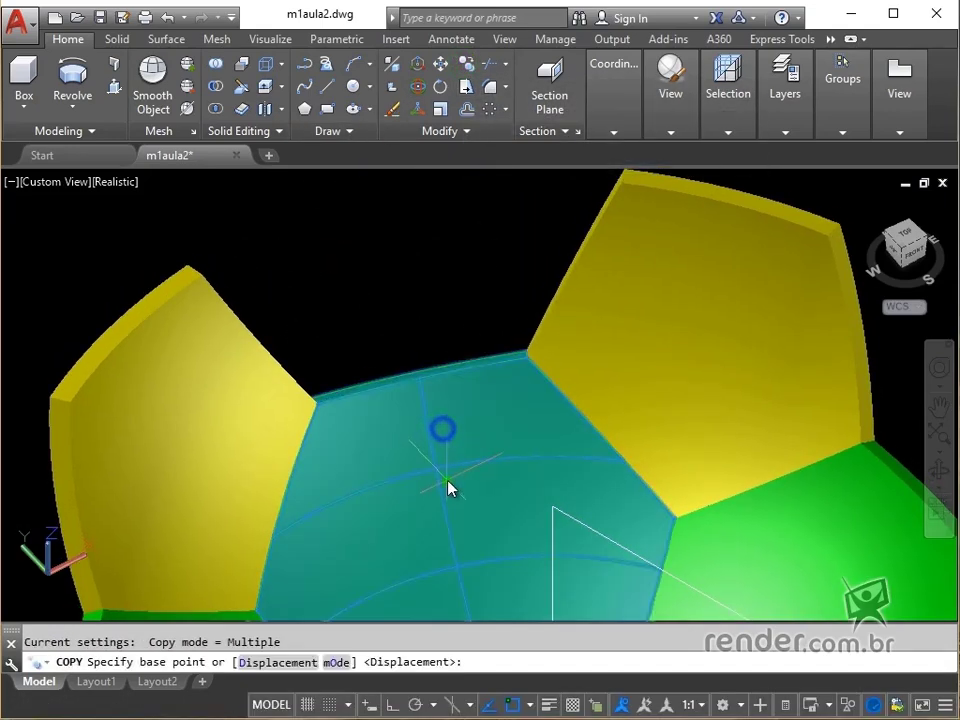
click(447, 488)
middle_drag(439, 364, 424, 524)
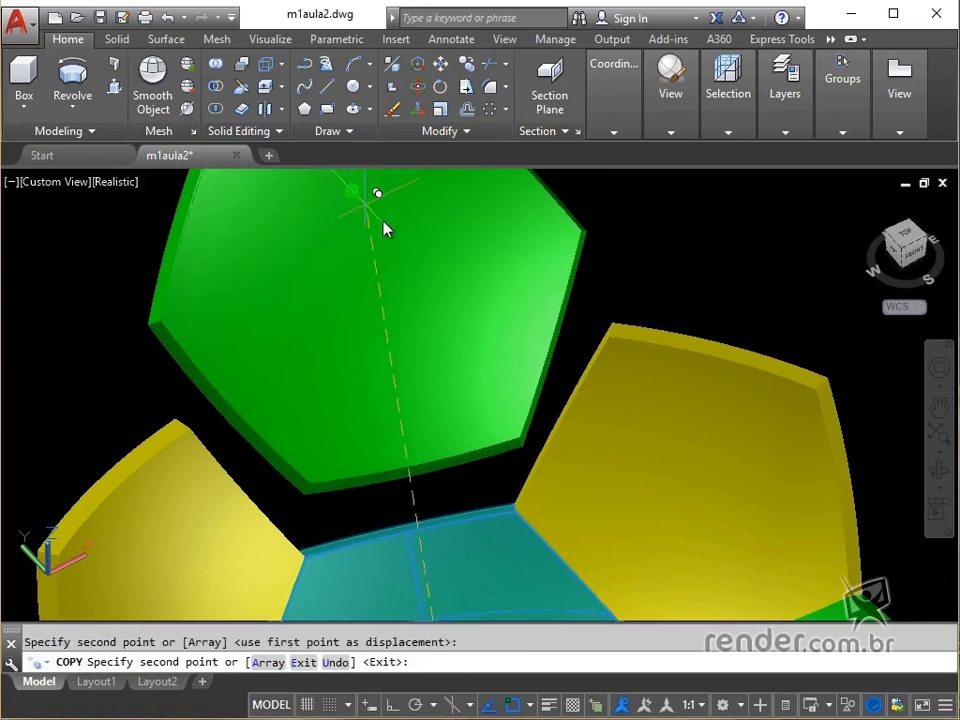
key(Escape)
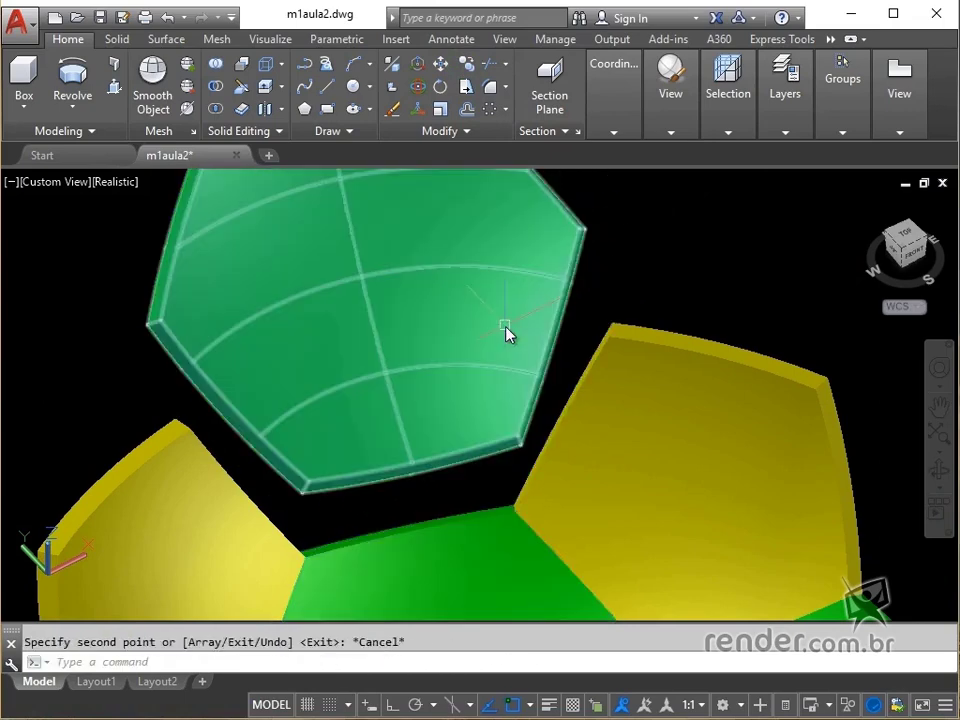
3D-align three inner corners of the copied green hexagonal piece with the matching endpoints of the gap between the two yellow pentagonal pieces
scroll(431, 414, up, 2)
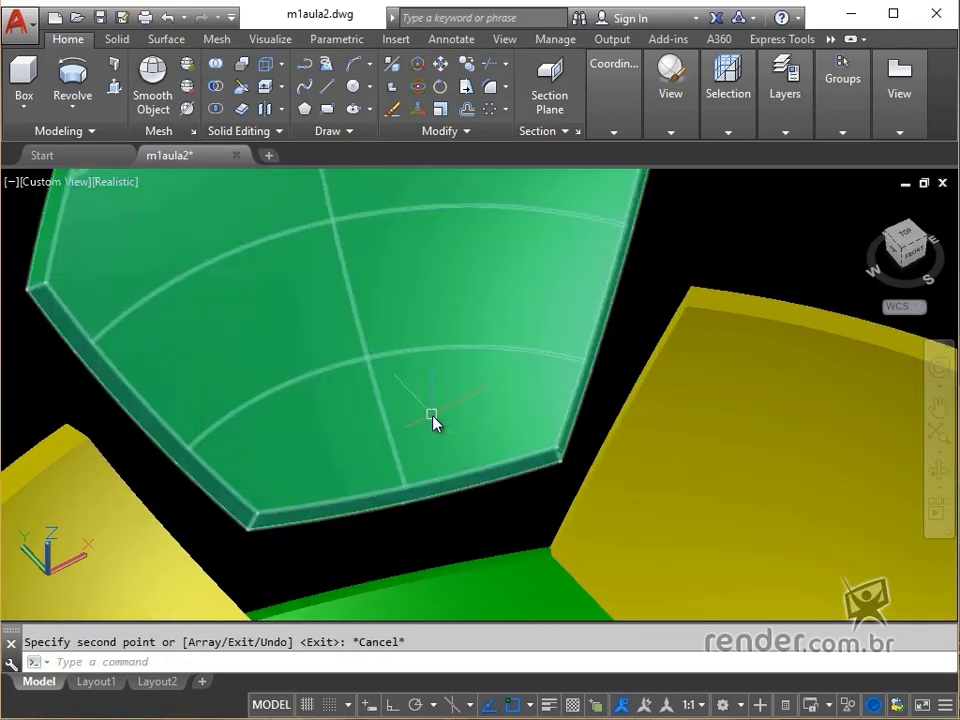
middle_drag(431, 420, 410, 383)
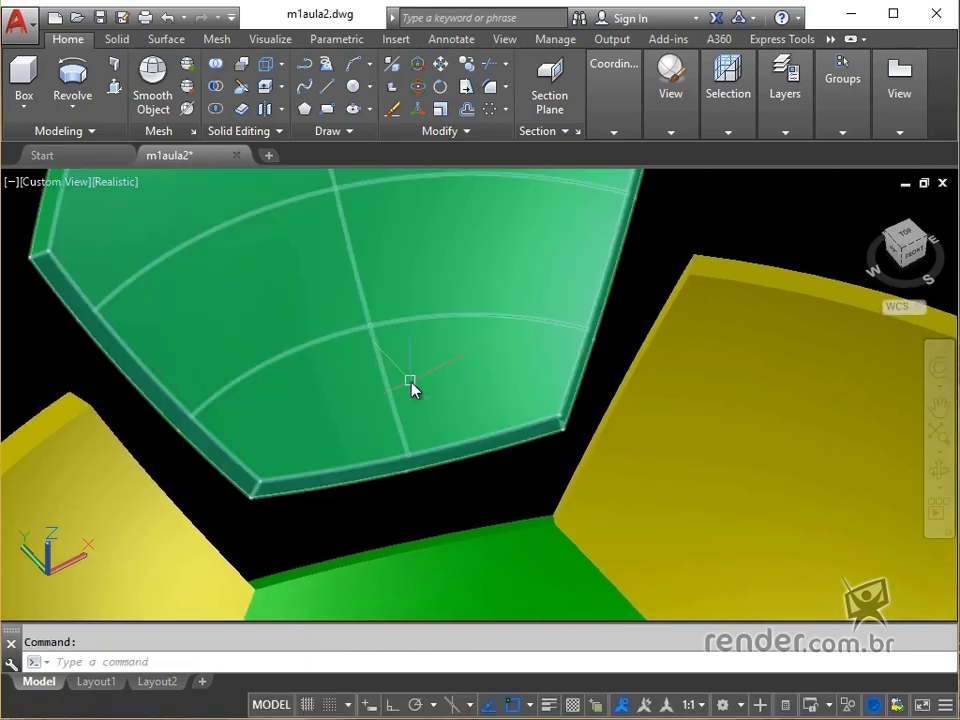
click(390, 92)
click(353, 399)
key(Return)
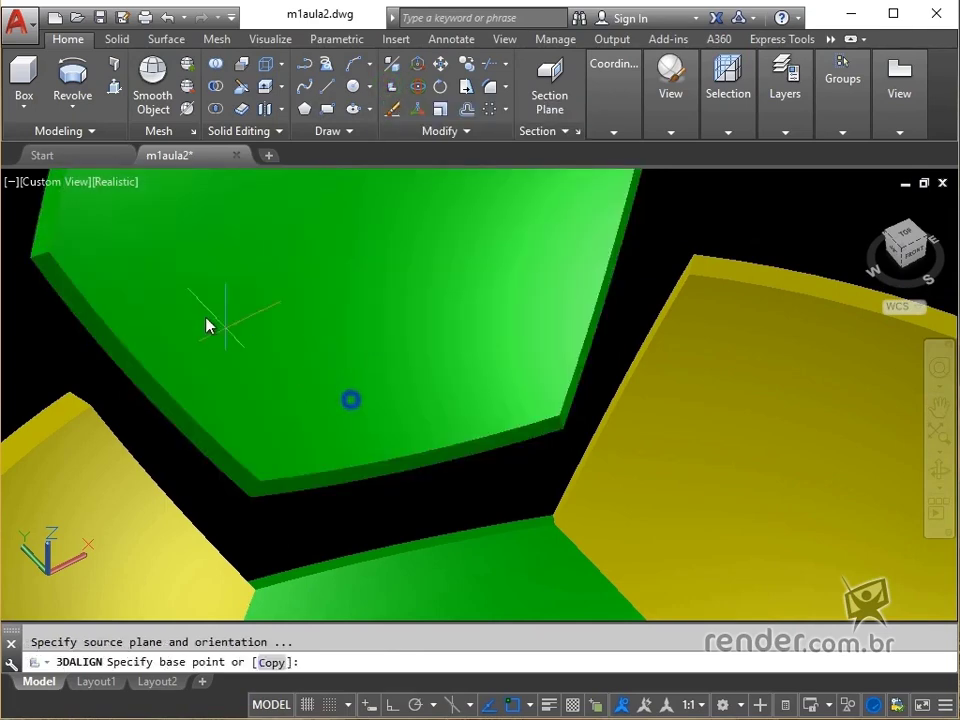
click(49, 258)
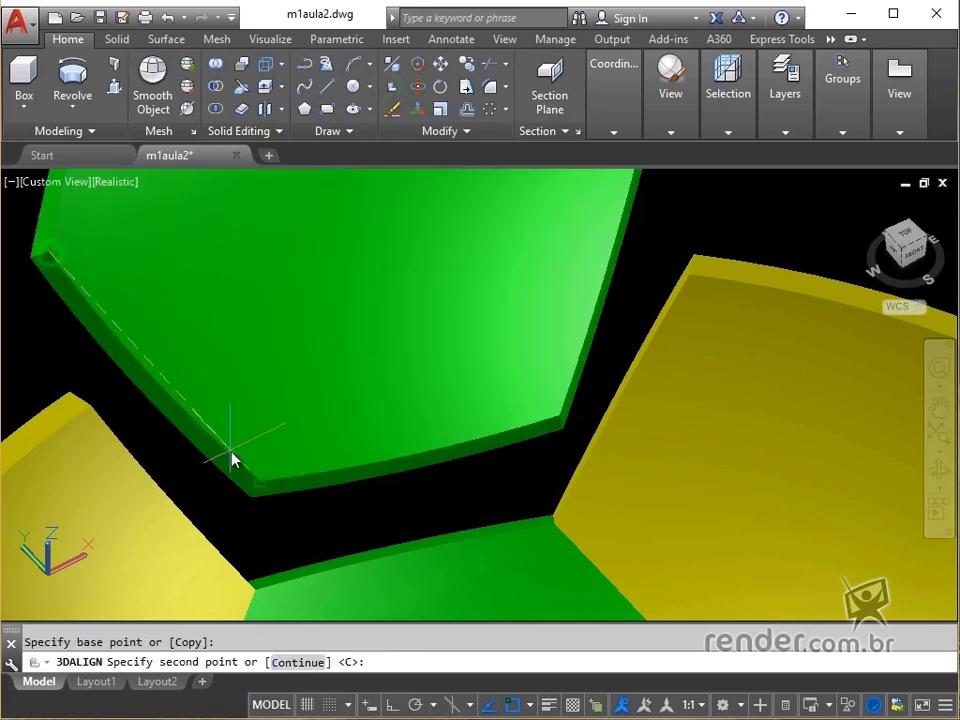
click(267, 486)
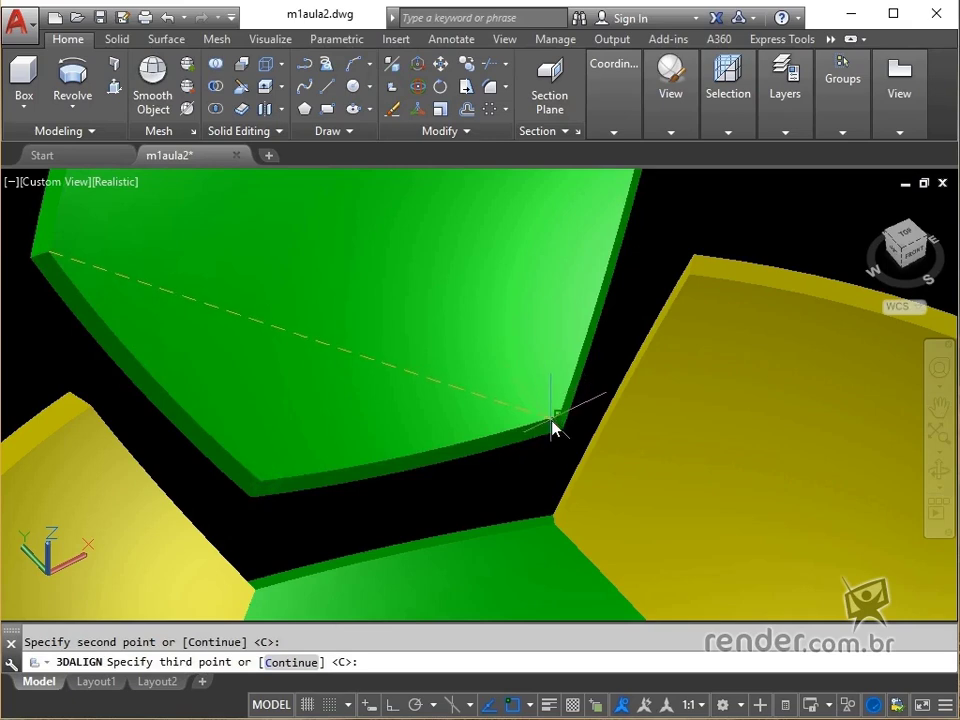
click(553, 426)
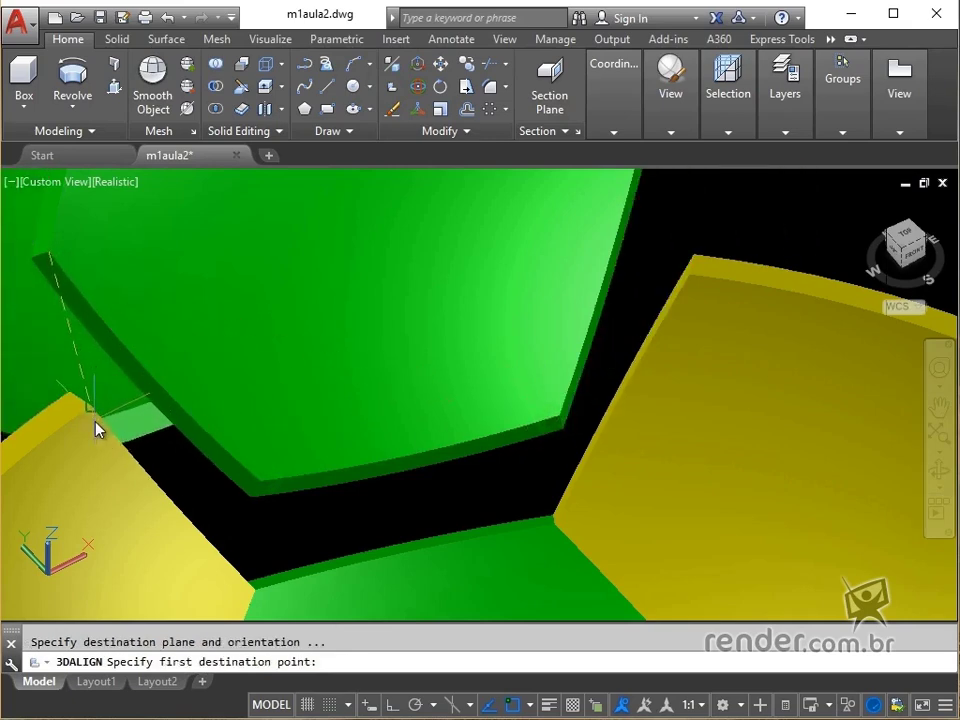
click(95, 420)
click(259, 591)
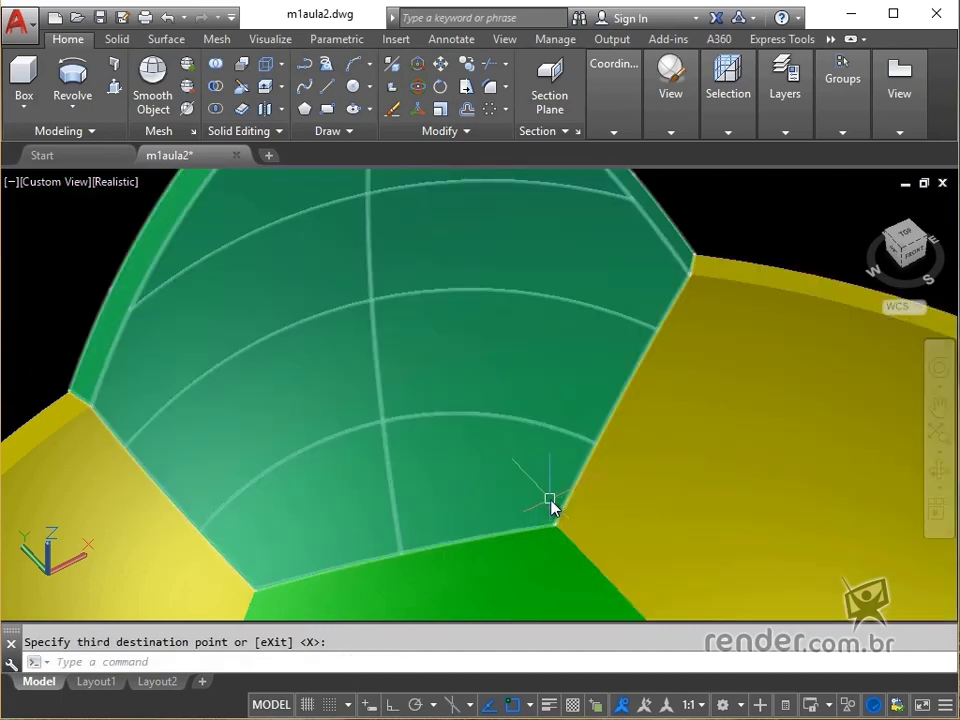
Create a polar array of the newly aligned green hexagonal piece around the vertical axis line's upper end, with 5 items filling 360 degrees
scroll(551, 508, down, 5)
scroll(525, 495, up, 2)
scroll(411, 351, down, 3)
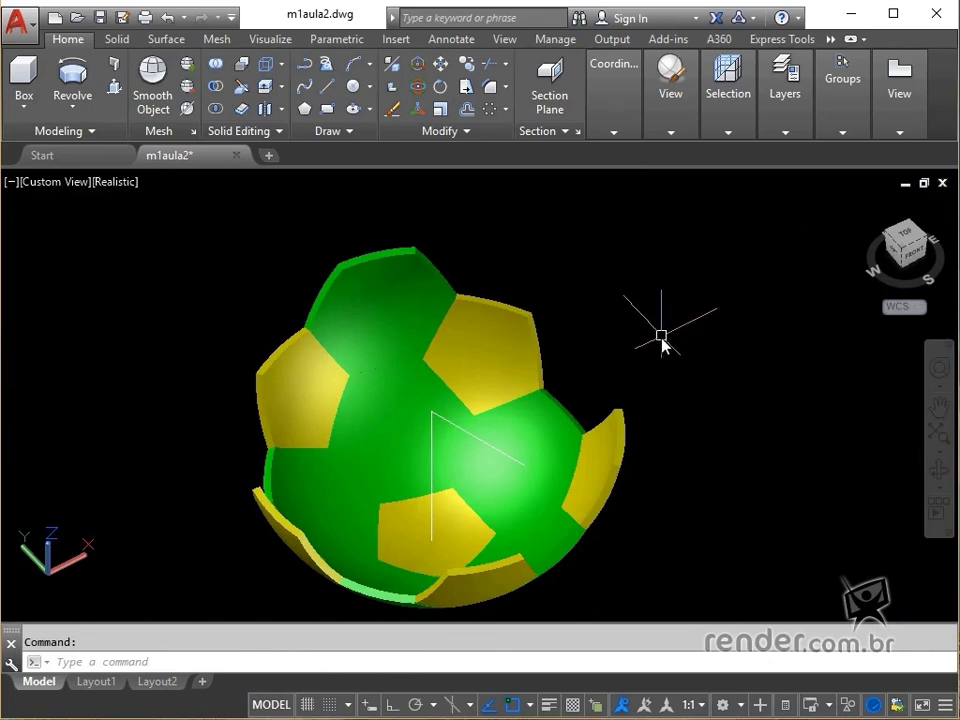
middle_drag(619, 369, 585, 343)
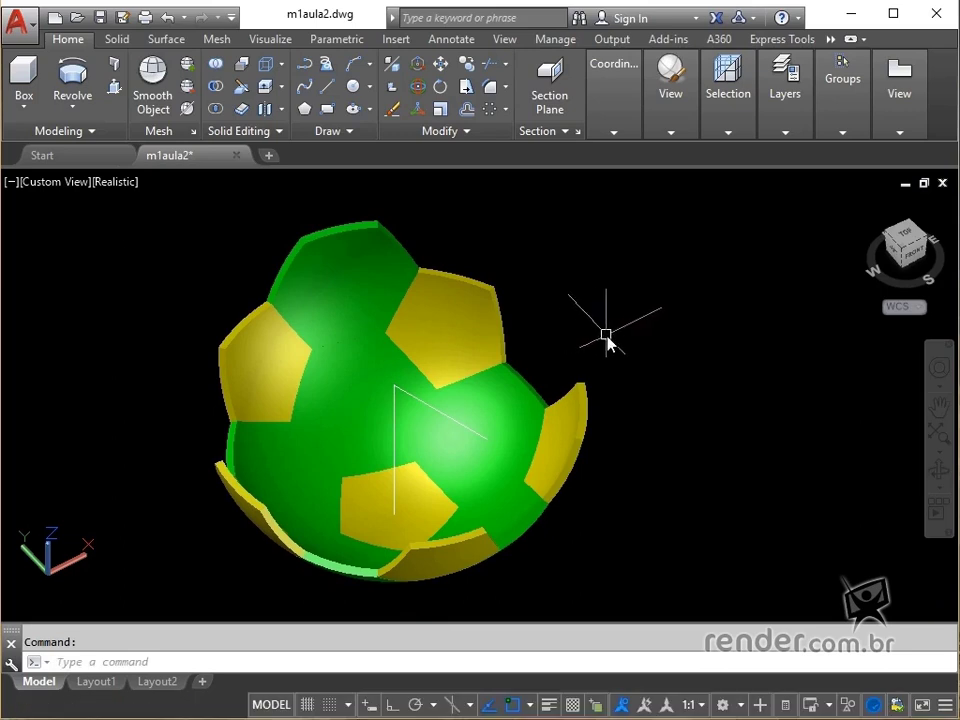
click(490, 110)
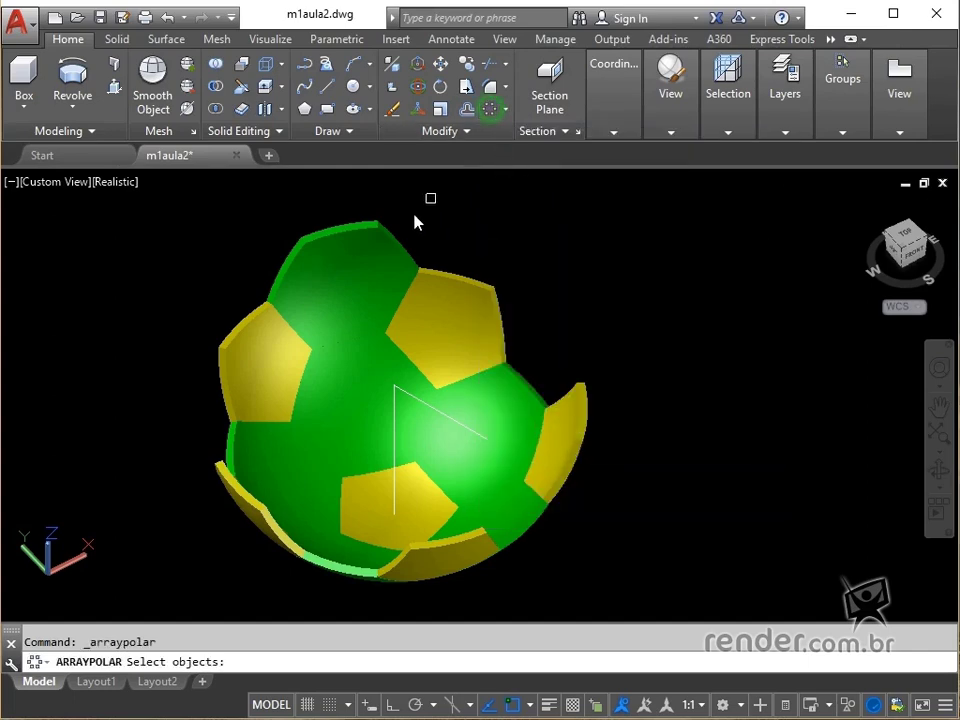
click(366, 274)
key(Return)
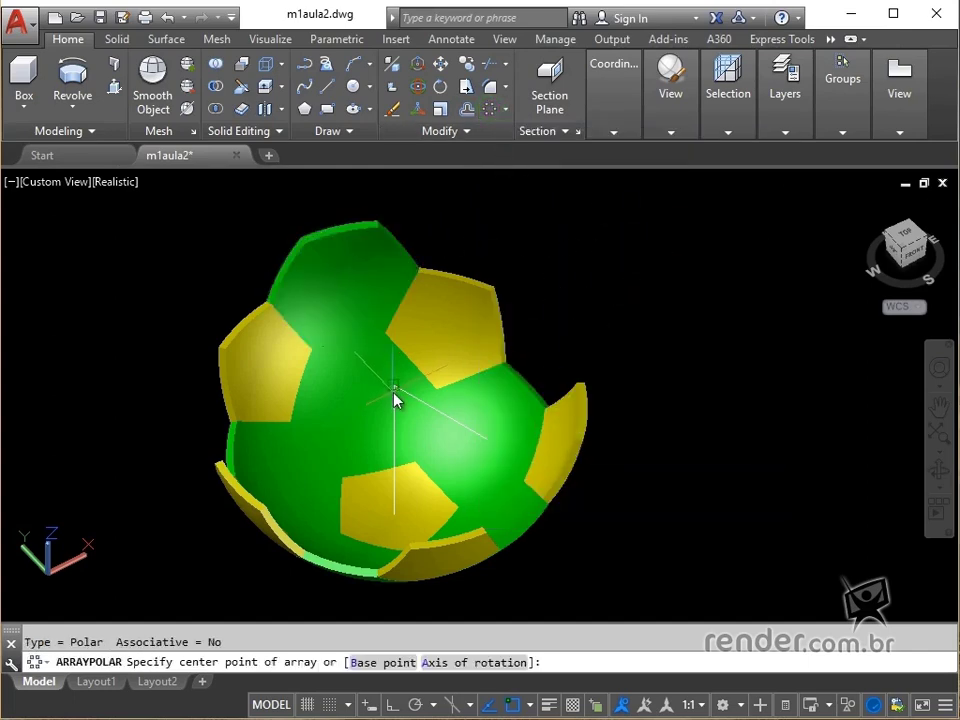
click(395, 398)
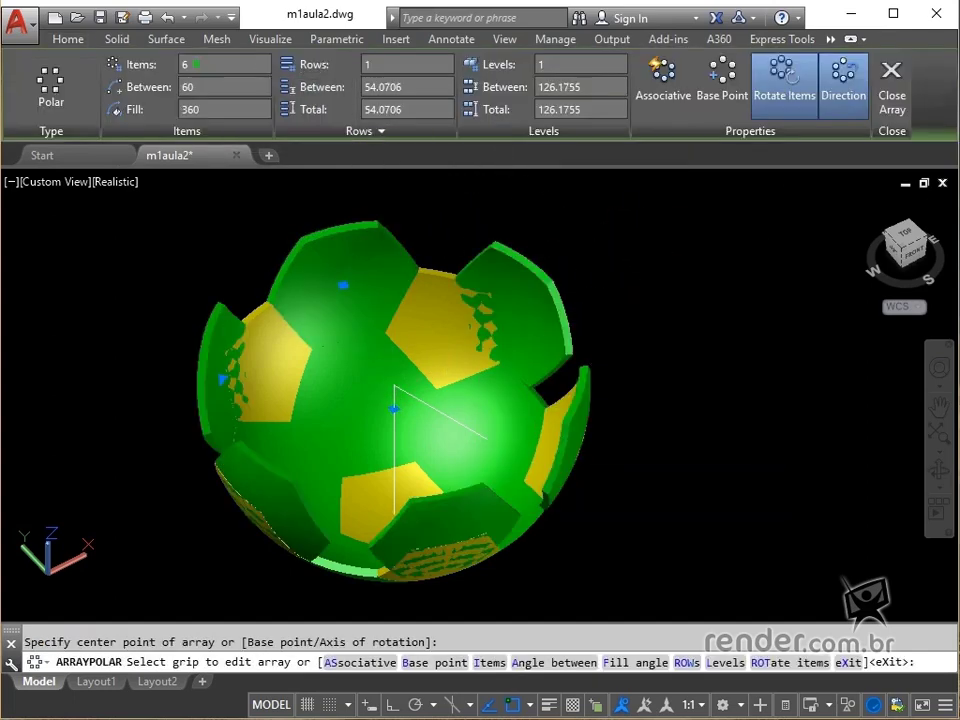
key(Return)
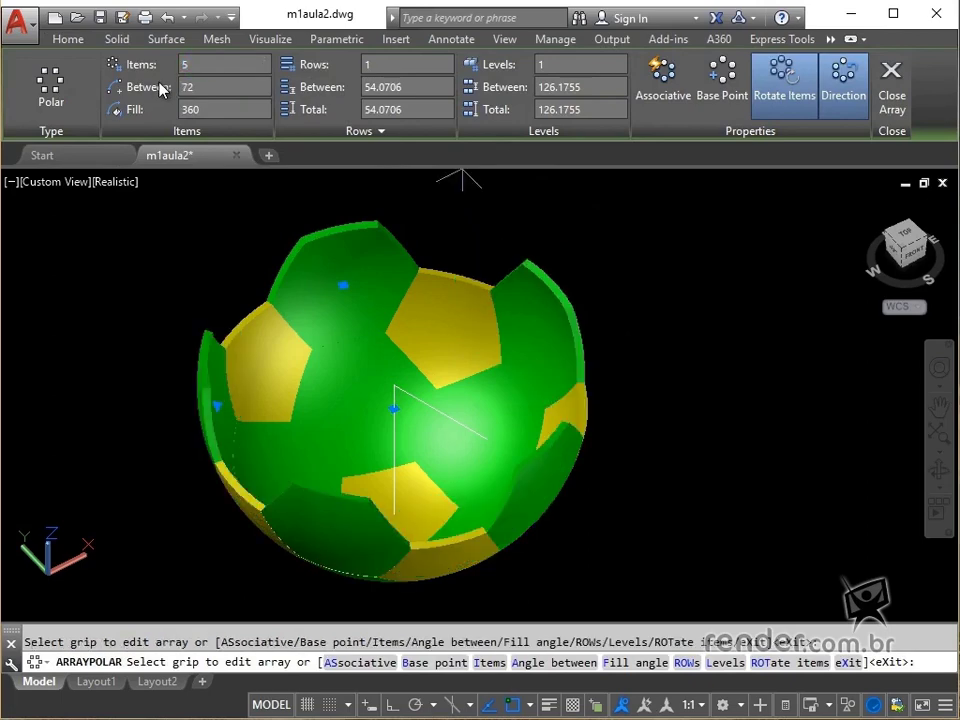
key(Return)
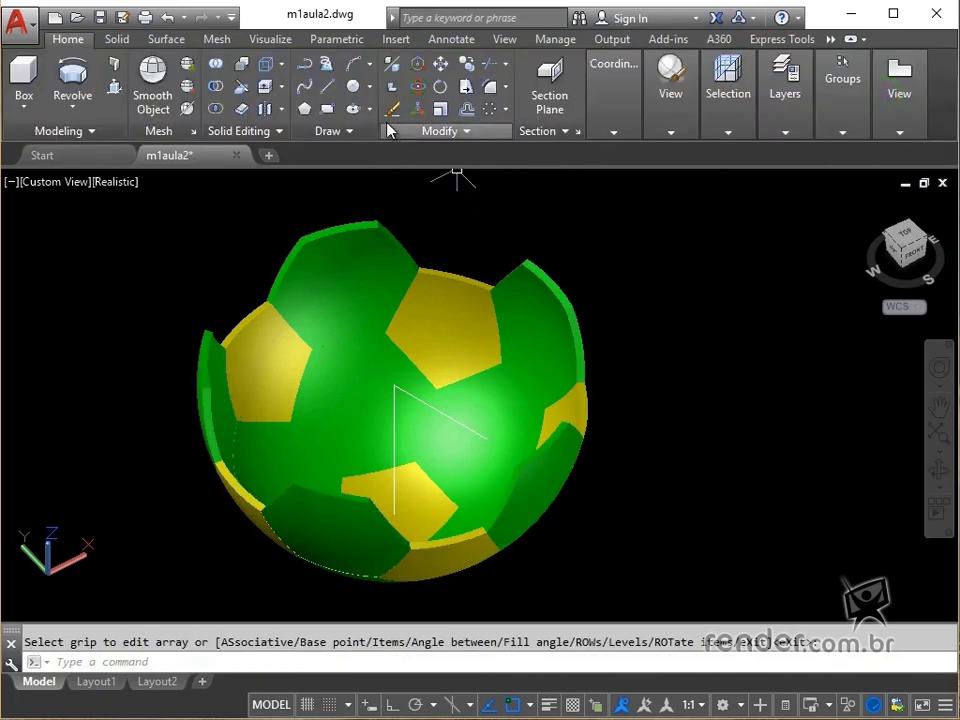
Copy the green hexagonal piece lying between the left, rear and front yellow pentagonal pieces once, placing the duplicate above the rear yellow piece
click(465, 63)
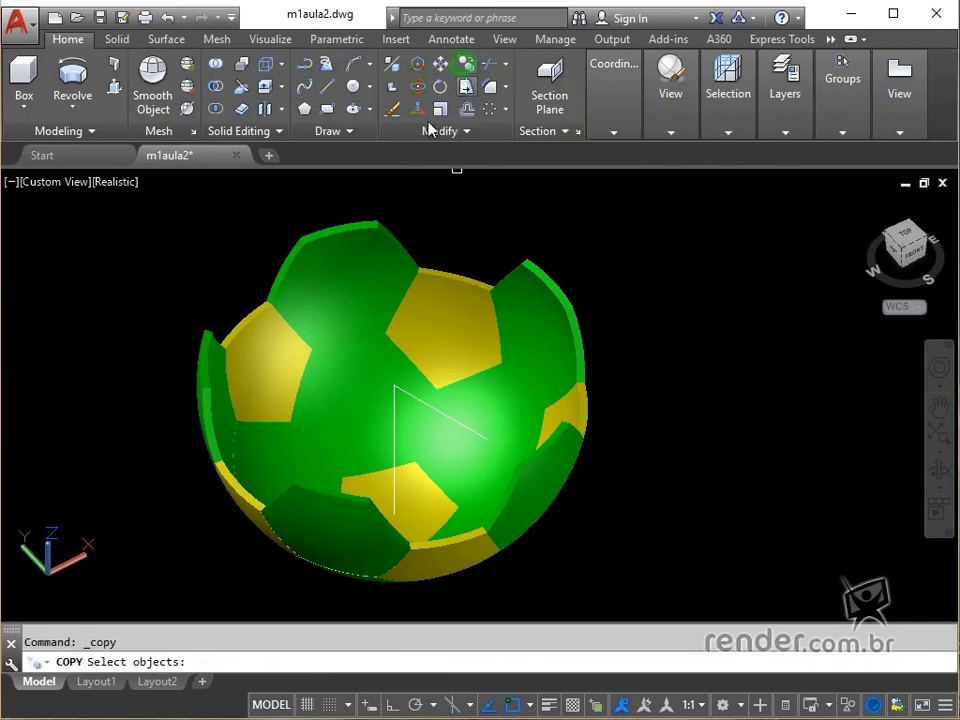
click(330, 405)
key(Return)
click(333, 445)
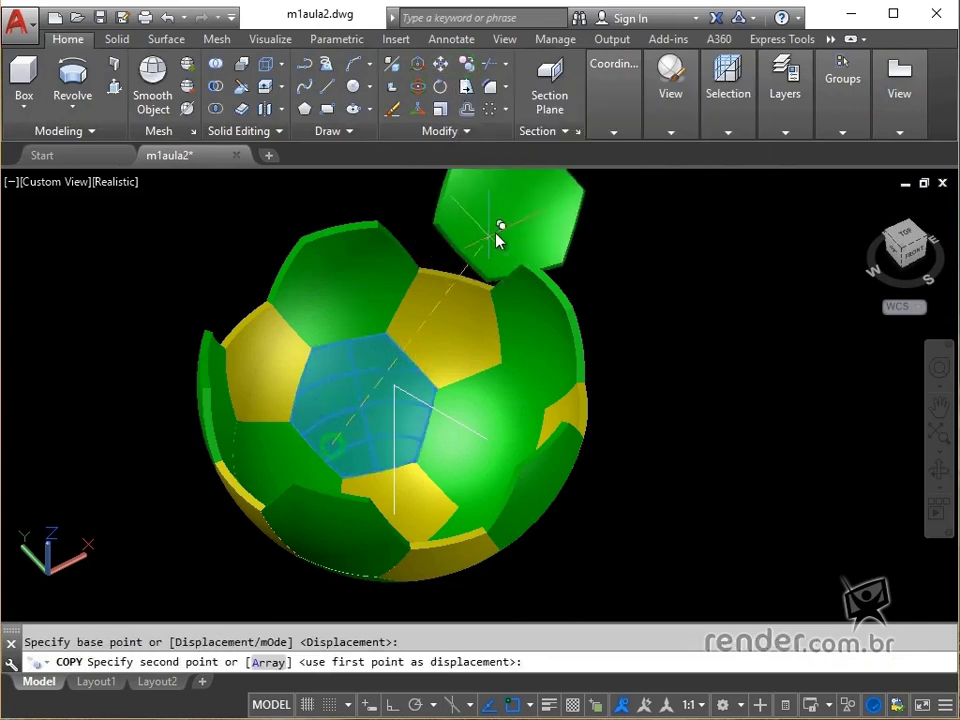
click(463, 238)
key(Escape)
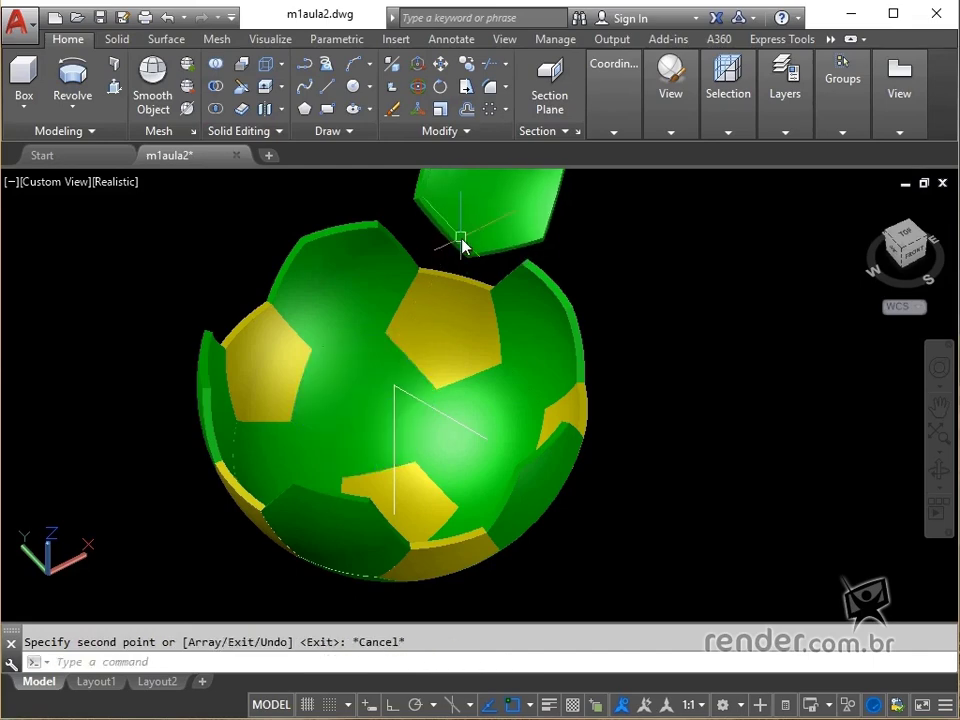
3D-align three inner corners of the copied green hexagonal piece with the matching endpoints of the gap above the rear yellow pentagonal piece
middle_drag(463, 243, 450, 370)
scroll(452, 370, up, 5)
click(445, 362)
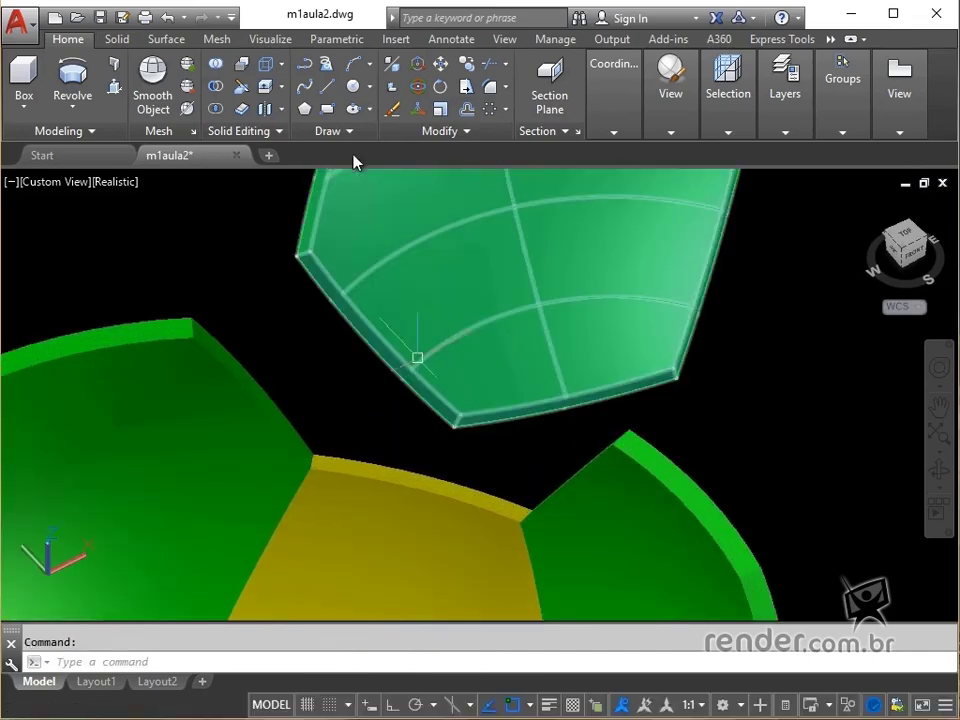
click(415, 85)
click(446, 266)
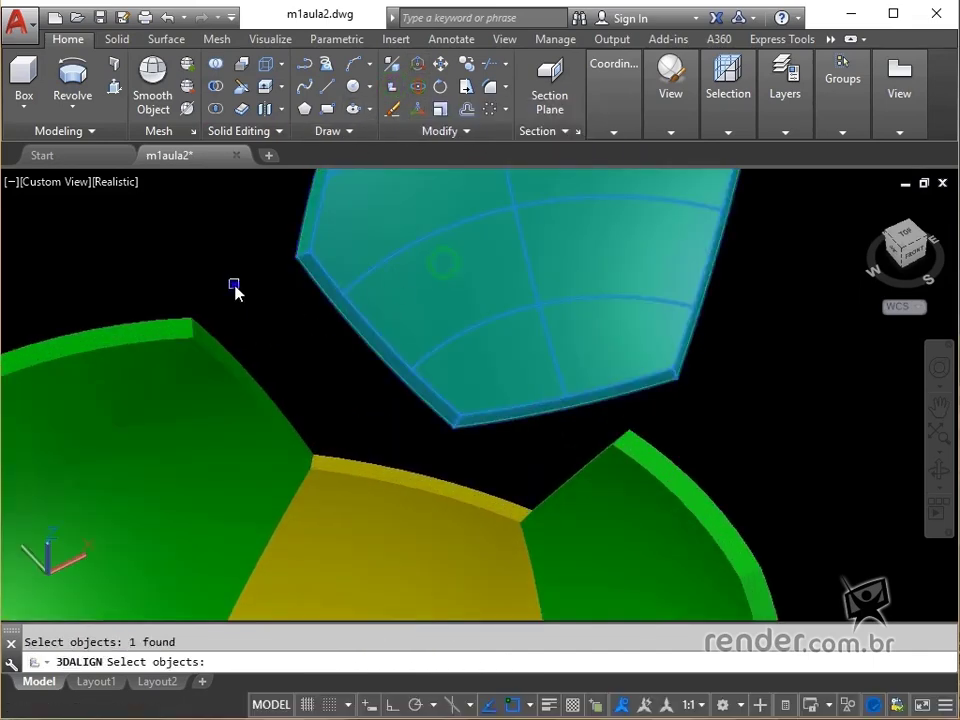
key(Return)
click(305, 256)
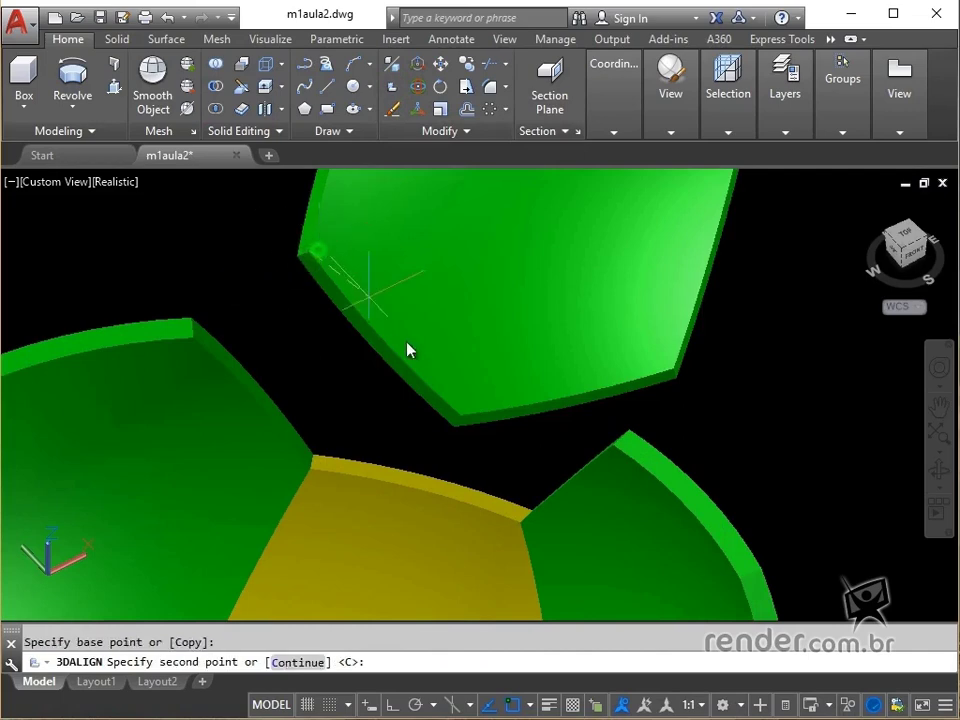
click(457, 417)
click(677, 372)
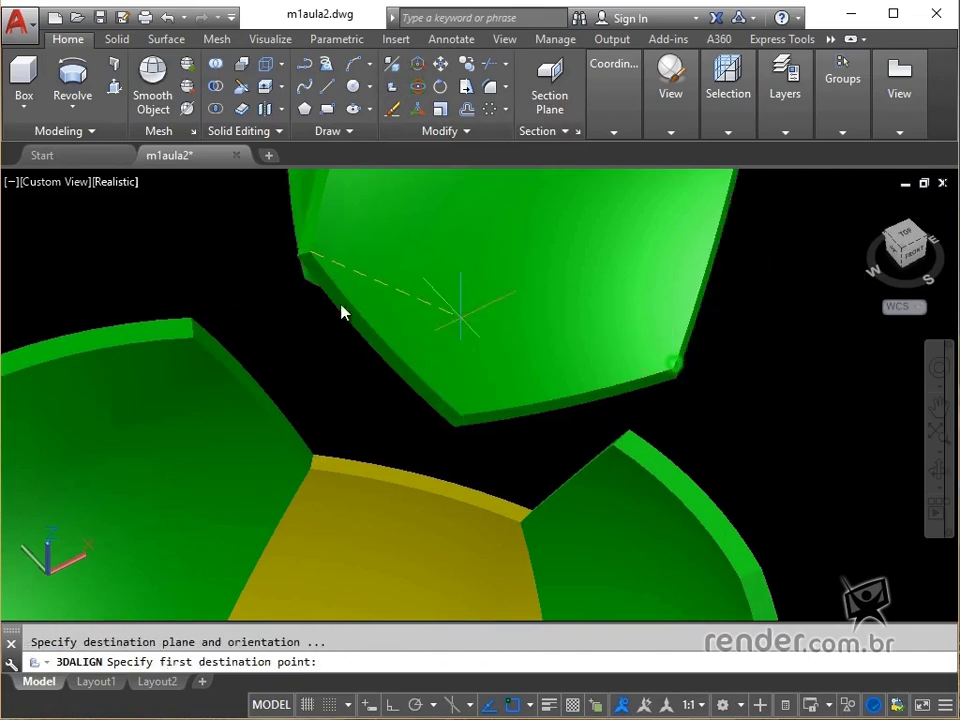
click(190, 347)
click(315, 495)
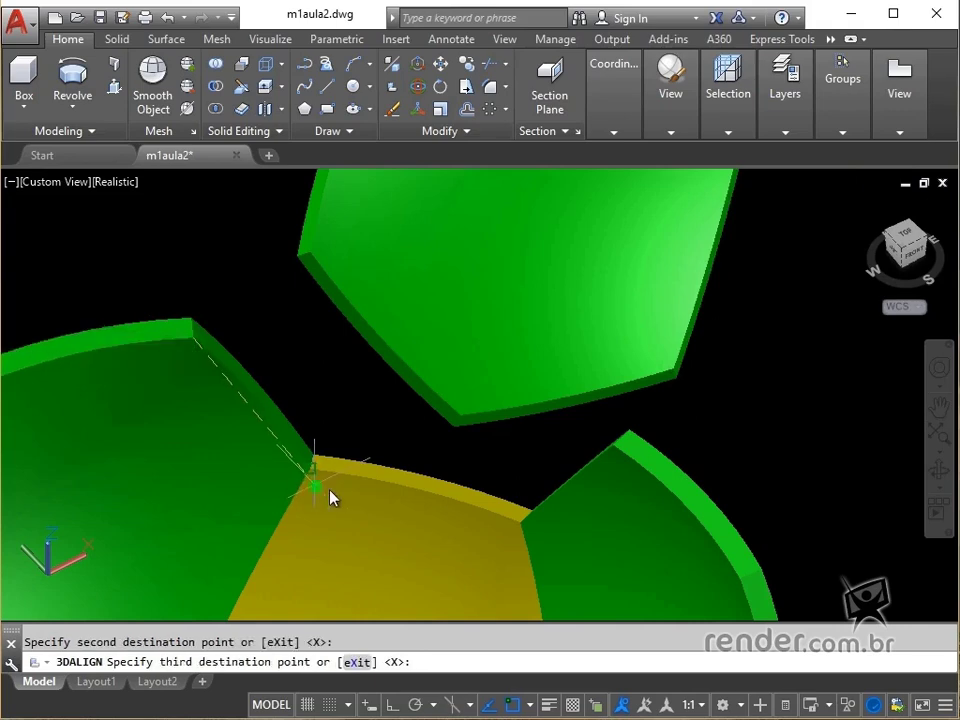
scroll(518, 538, down, 6)
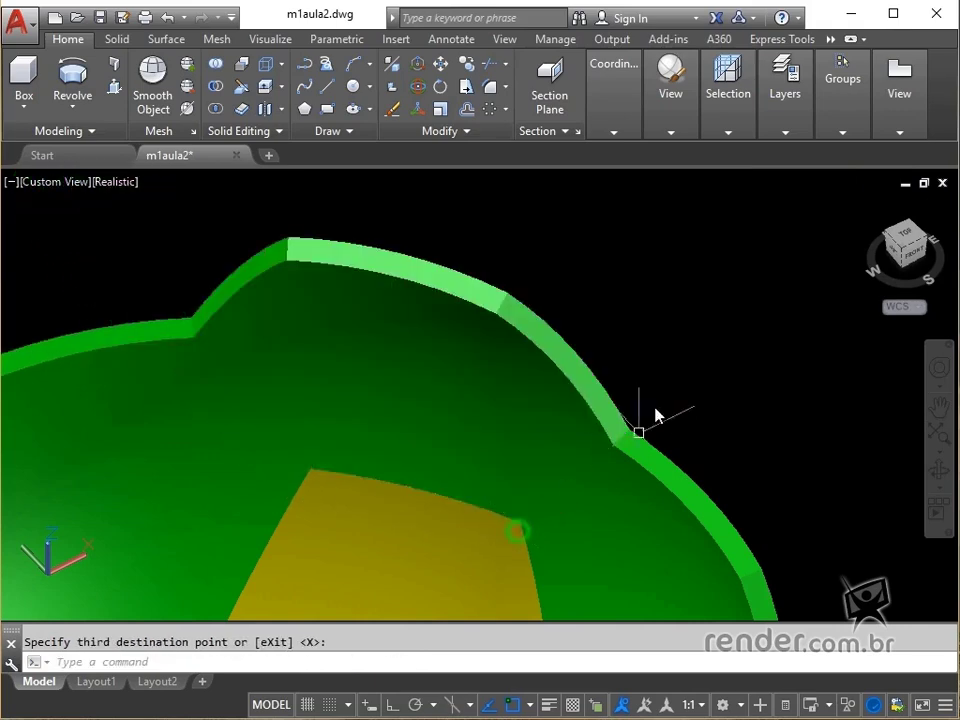
Polar-array the green hexagonal piece above the rear yellow pentagon about the vertical axis line, using 5 items over 360 degrees
key(Return)
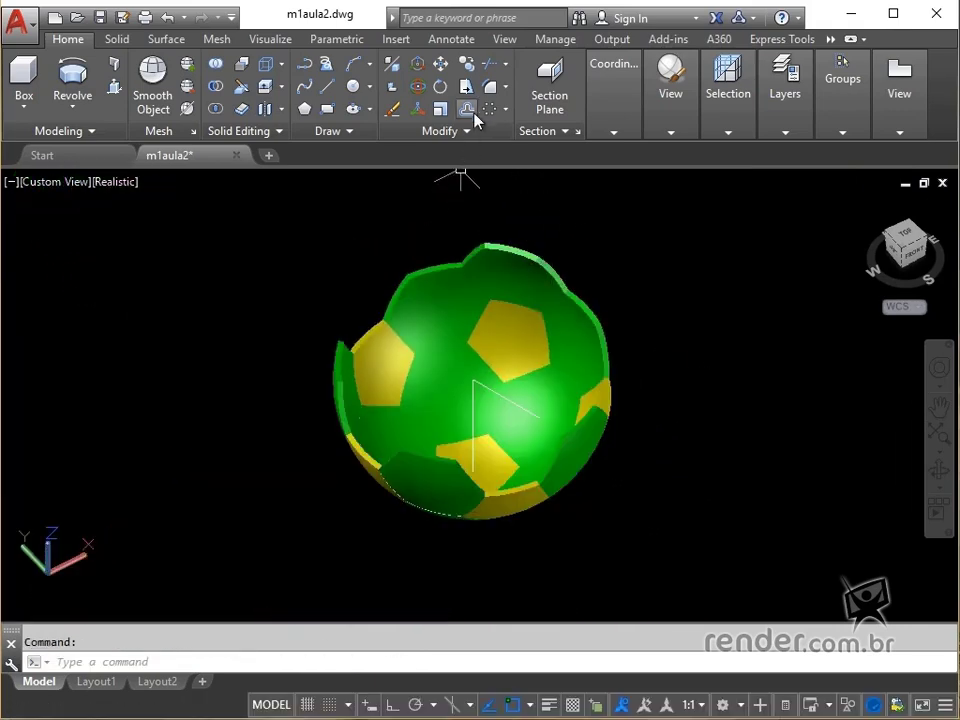
click(529, 280)
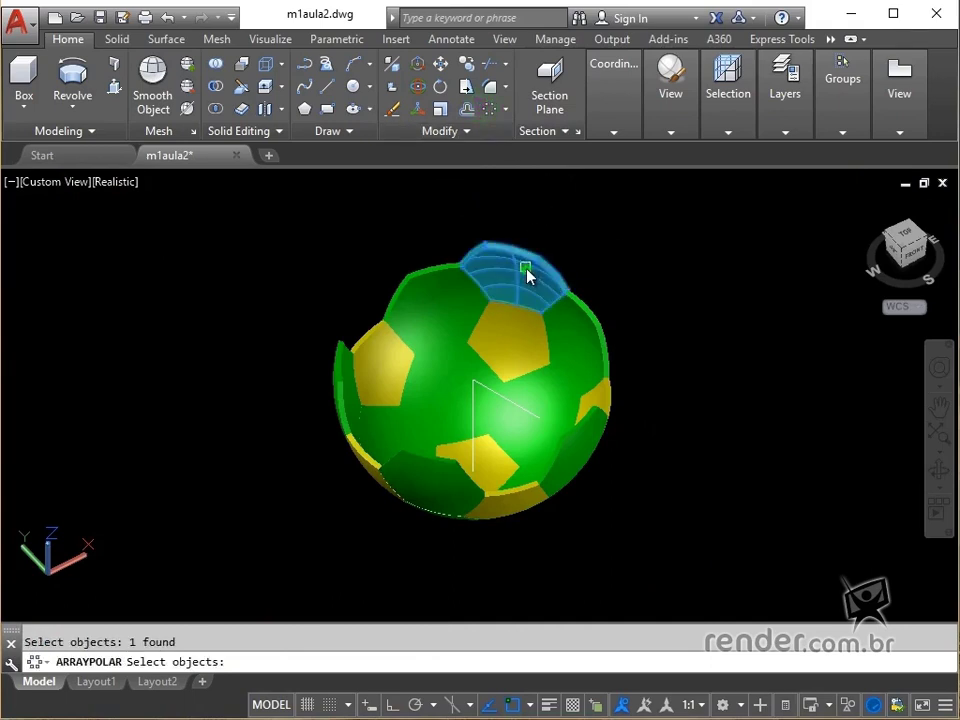
key(Return)
click(475, 364)
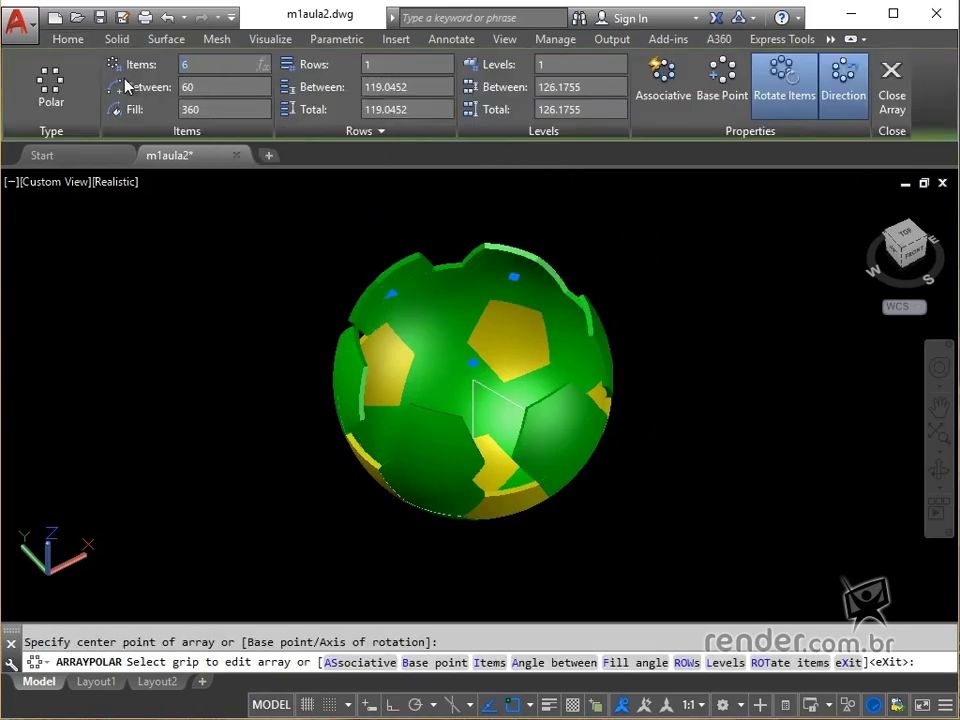
text(5)
key(Return)
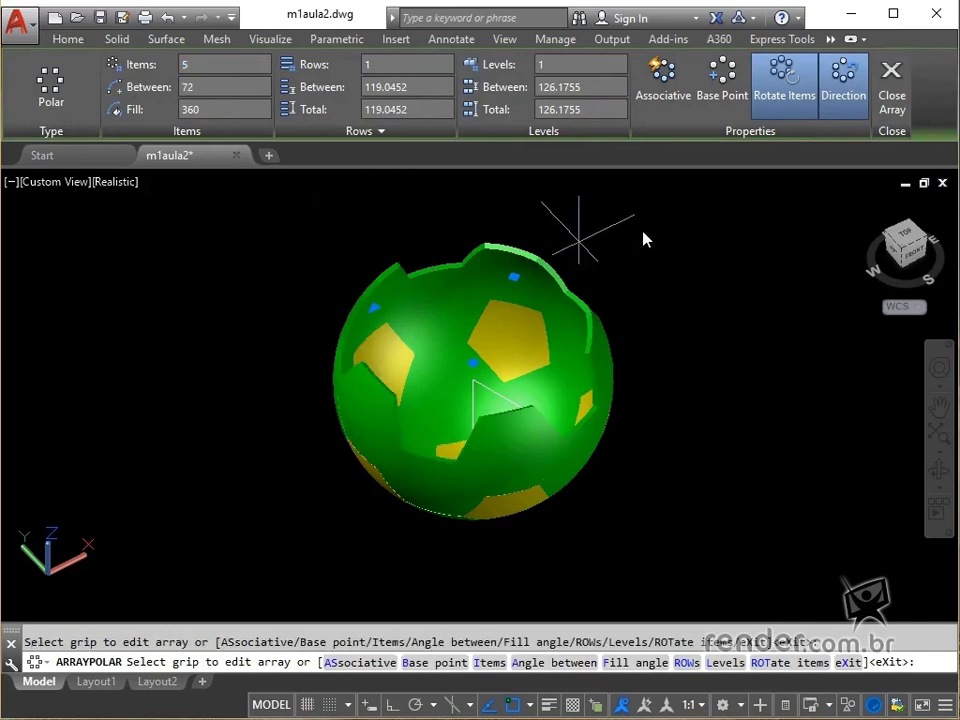
click(893, 98)
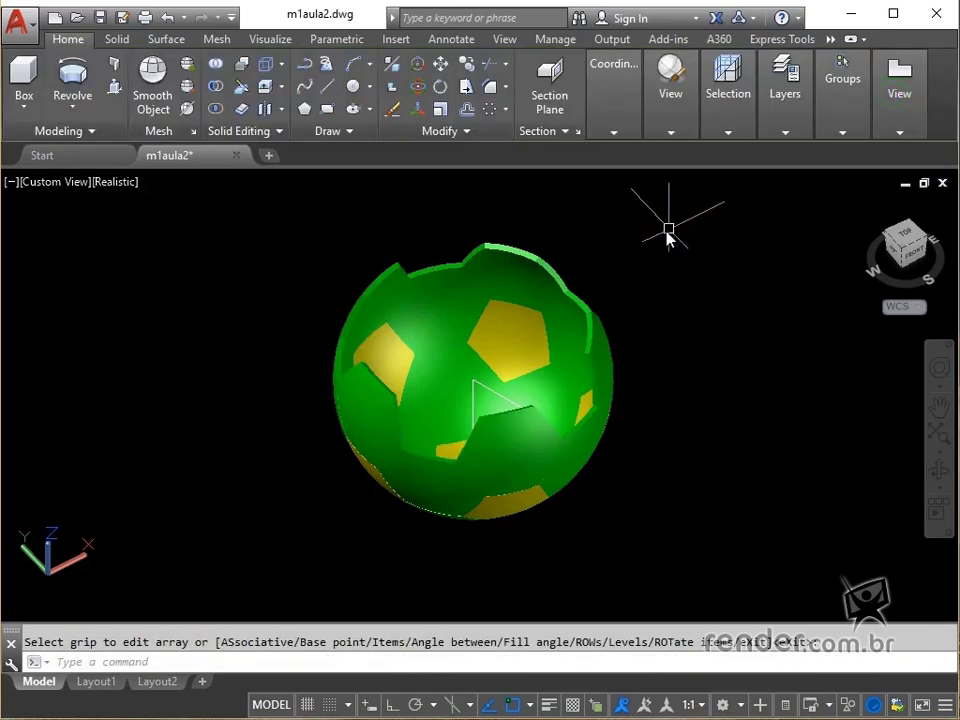
Copy the rear yellow pentagonal piece once, placing the duplicate above the pentagonal gap in the ball's upper rim
scroll(660, 255, up, 3)
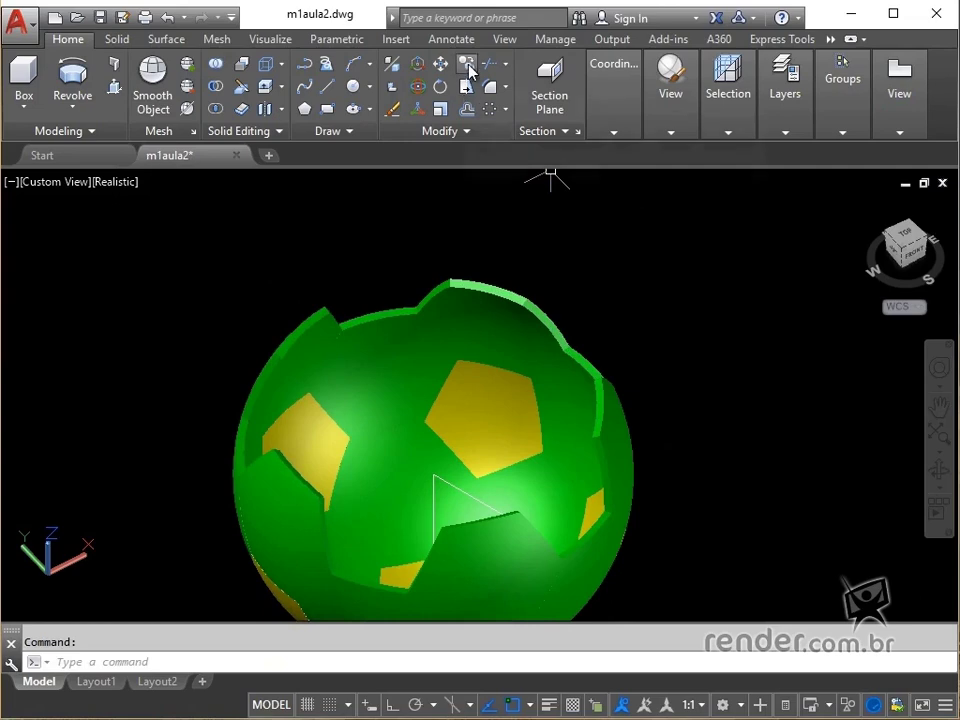
click(467, 64)
click(508, 431)
key(Return)
click(508, 437)
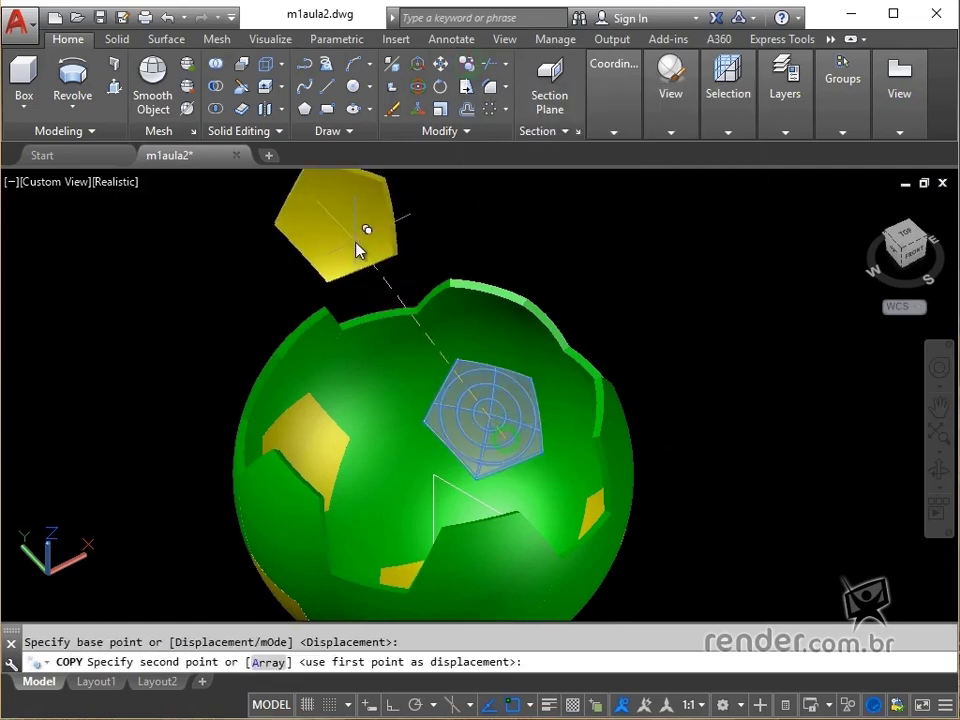
scroll(380, 256, up, 3)
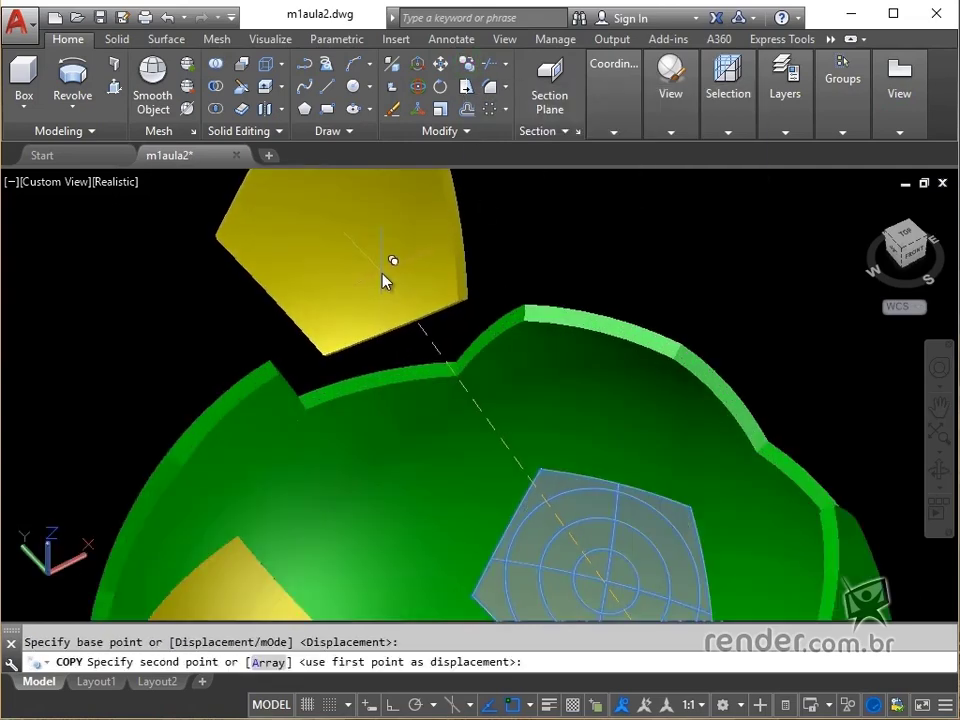
click(382, 278)
key(Escape)
3D-align three inner corners of the copied yellow pentagonal piece with the matching endpoints of the gap between the upper green hexagonal pieces
scroll(381, 292, up, 2)
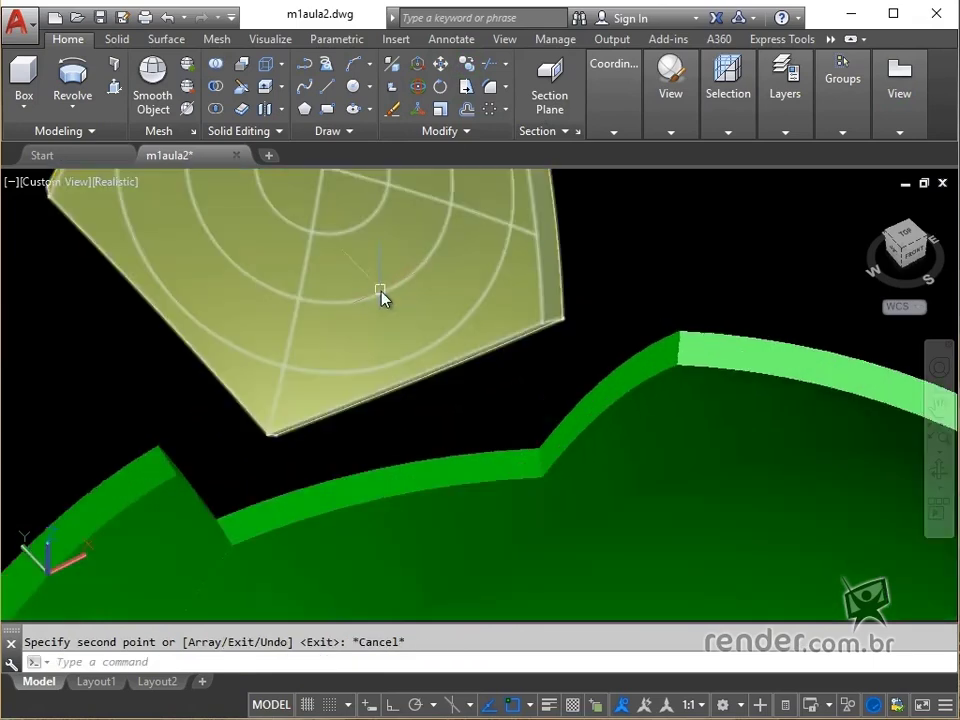
click(400, 315)
scroll(396, 317, up, 2)
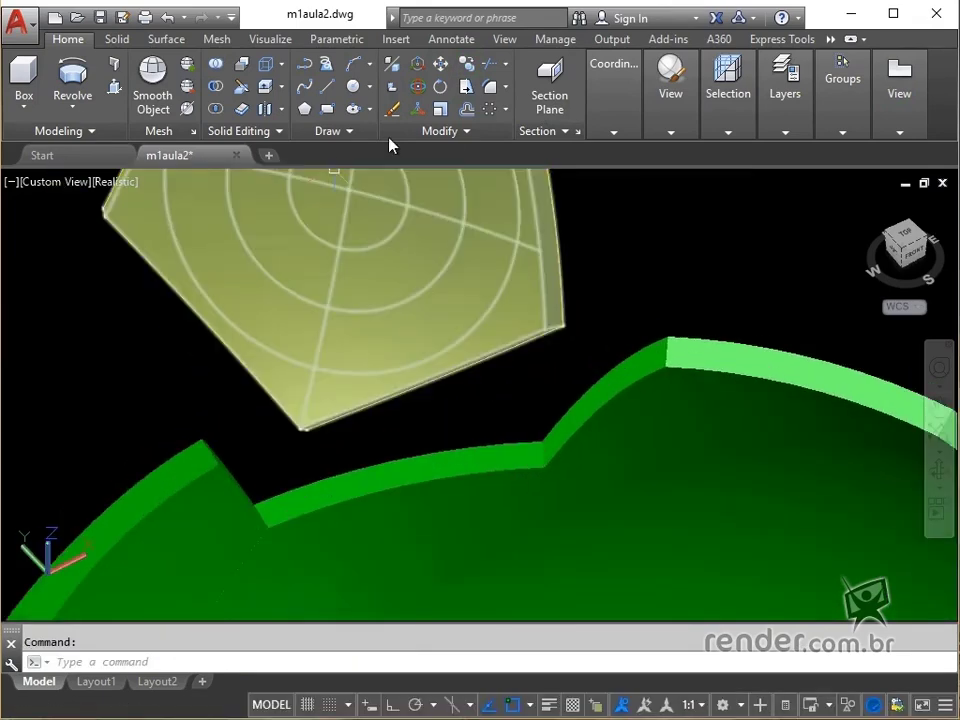
click(392, 87)
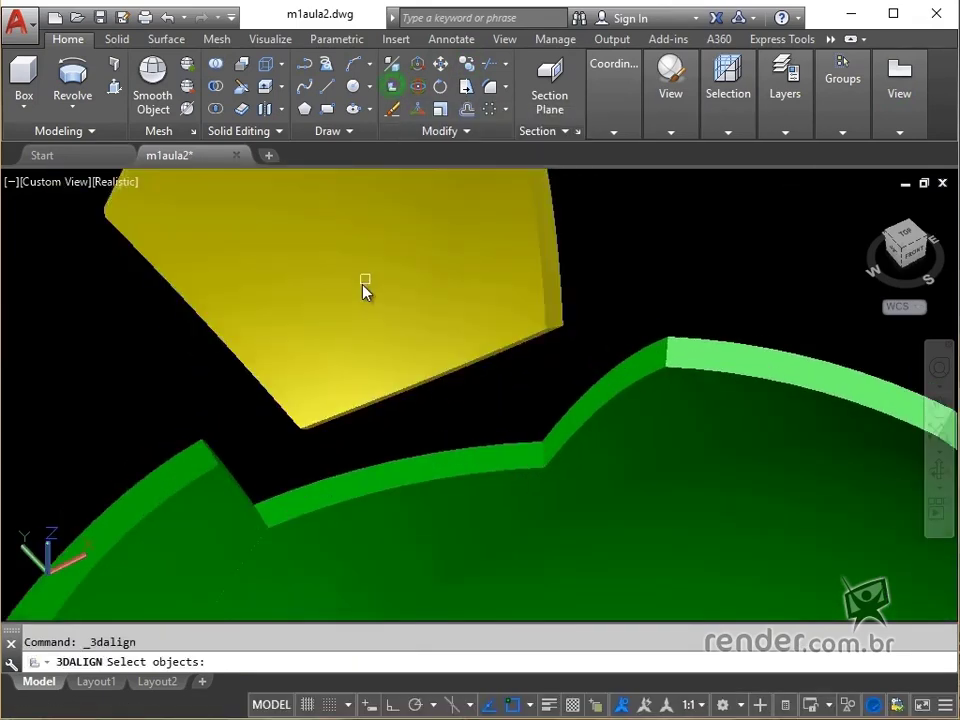
click(362, 287)
key(Return)
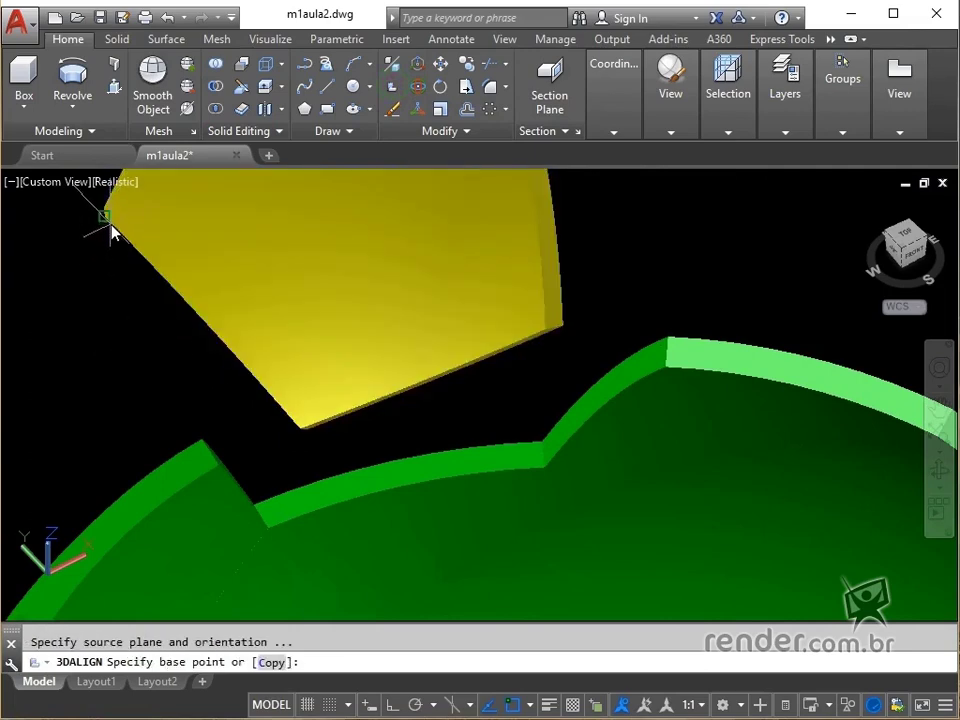
click(531, 334)
click(224, 488)
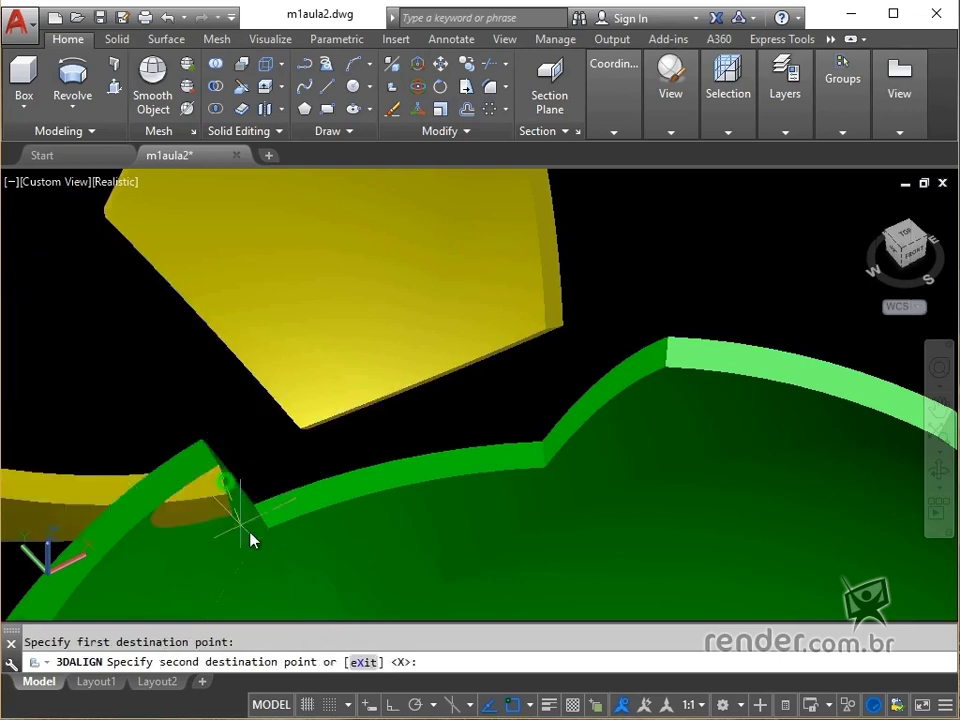
click(268, 540)
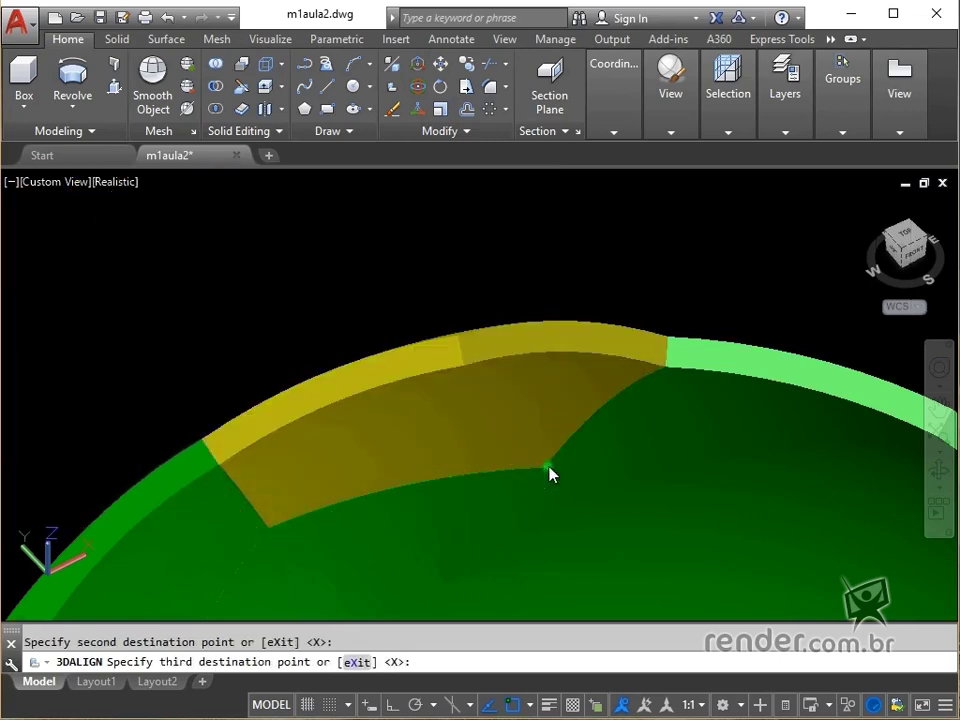
scroll(550, 474, down, 6)
Create a polar array of the upper yellow pentagonal piece around the vertical axis line, with 5 items filling 360 degrees
key(Return)
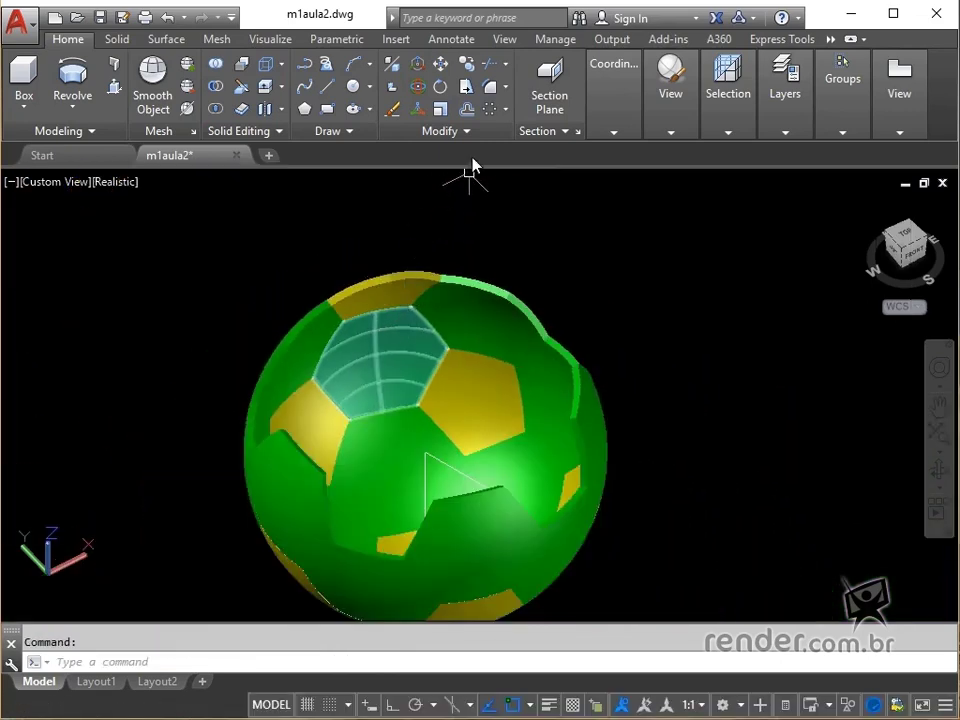
click(392, 278)
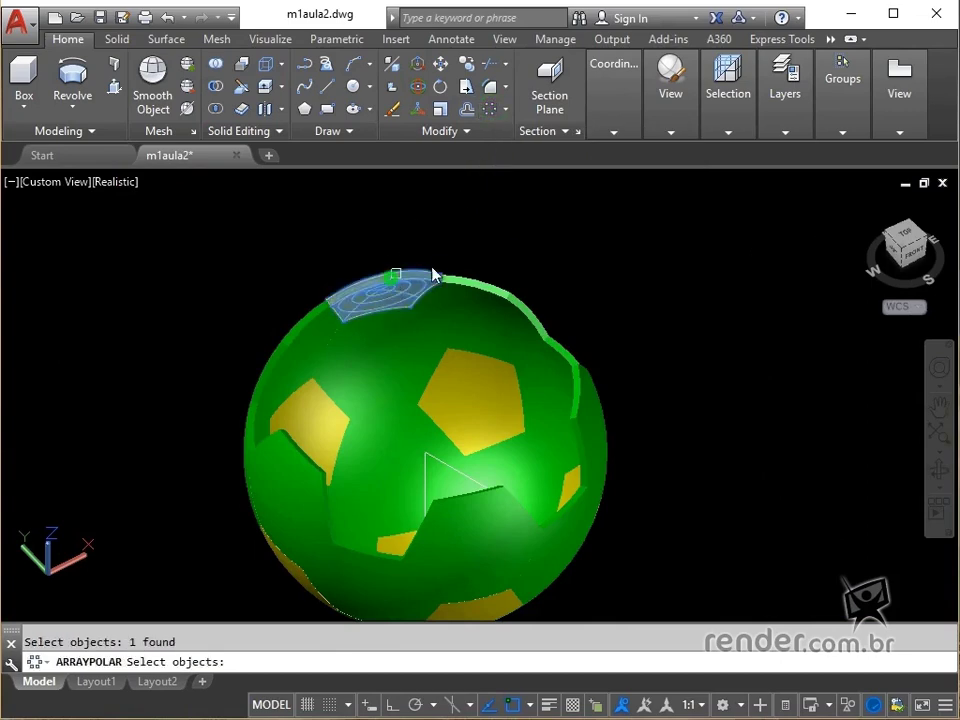
key(Return)
click(421, 455)
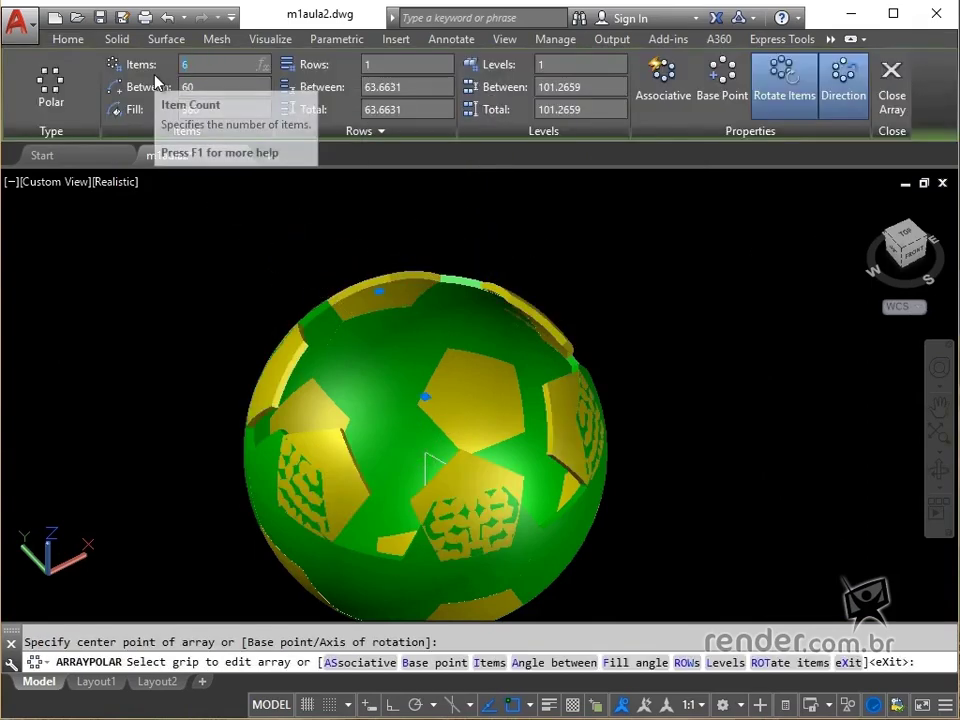
text(5)
key(Return)
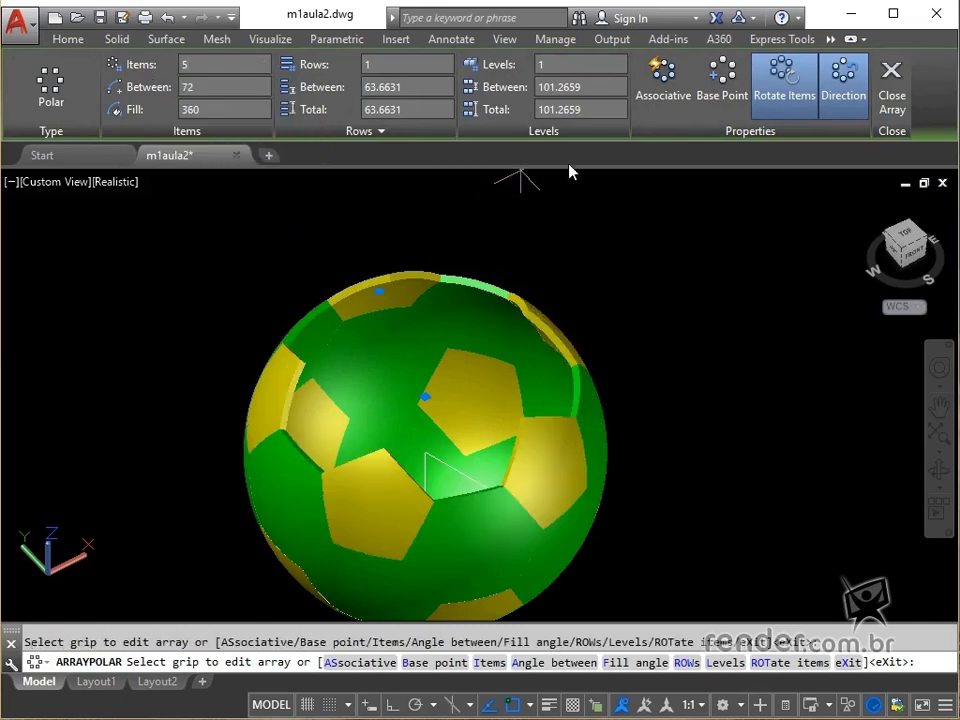
click(891, 88)
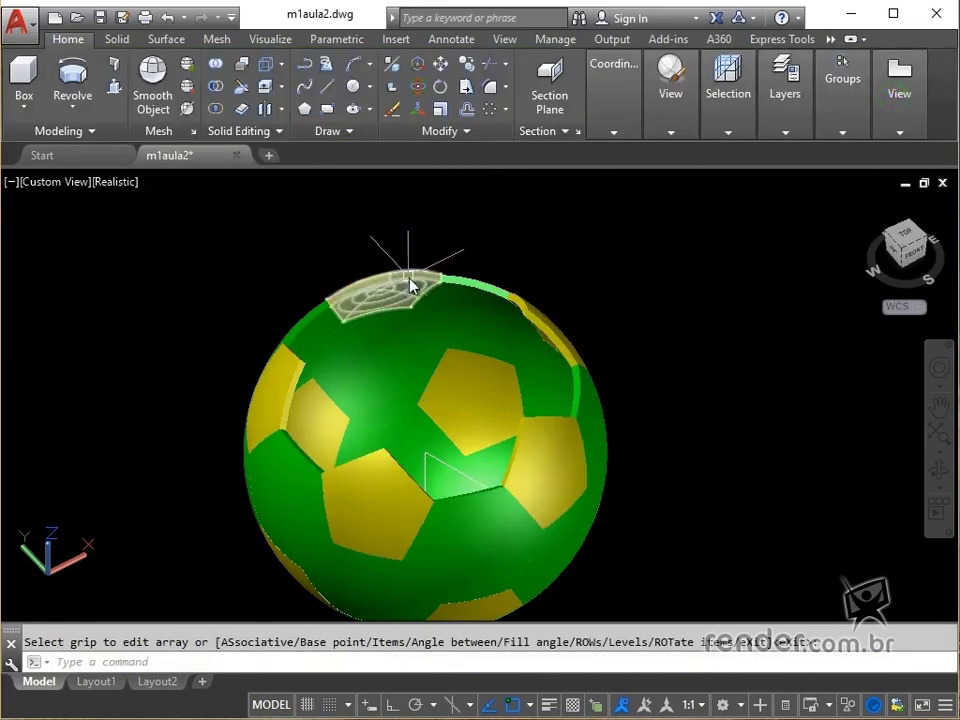
Copy the green hexagonal piece at the ball's upper rim between the yellow pentagons once, placing the duplicate above the ball
middle_drag(410, 292, 443, 312)
key(Escape)
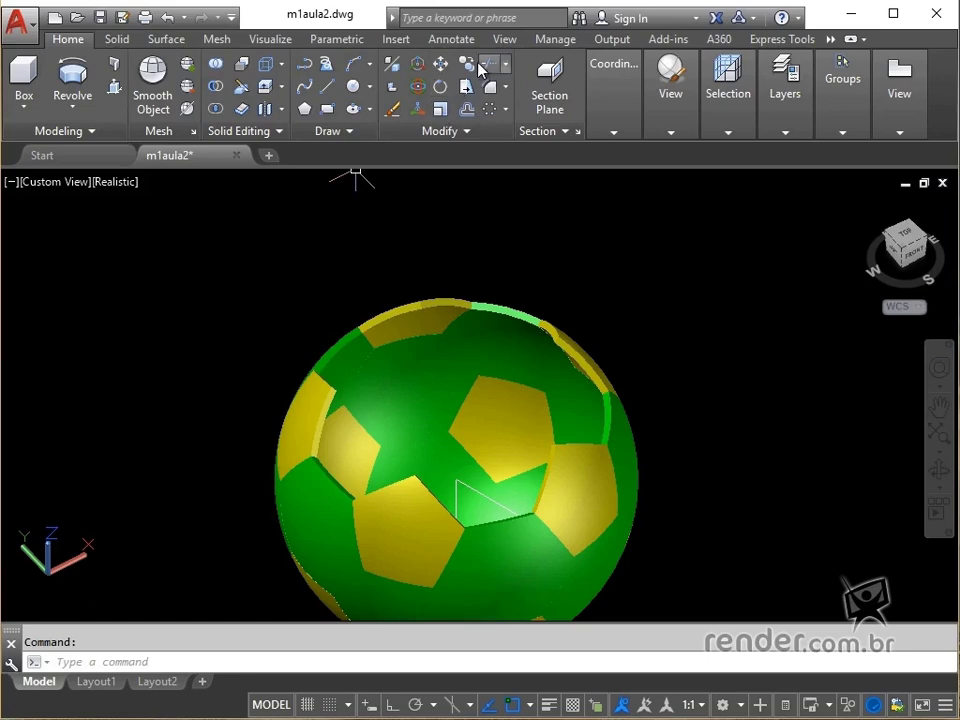
click(349, 377)
key(Return)
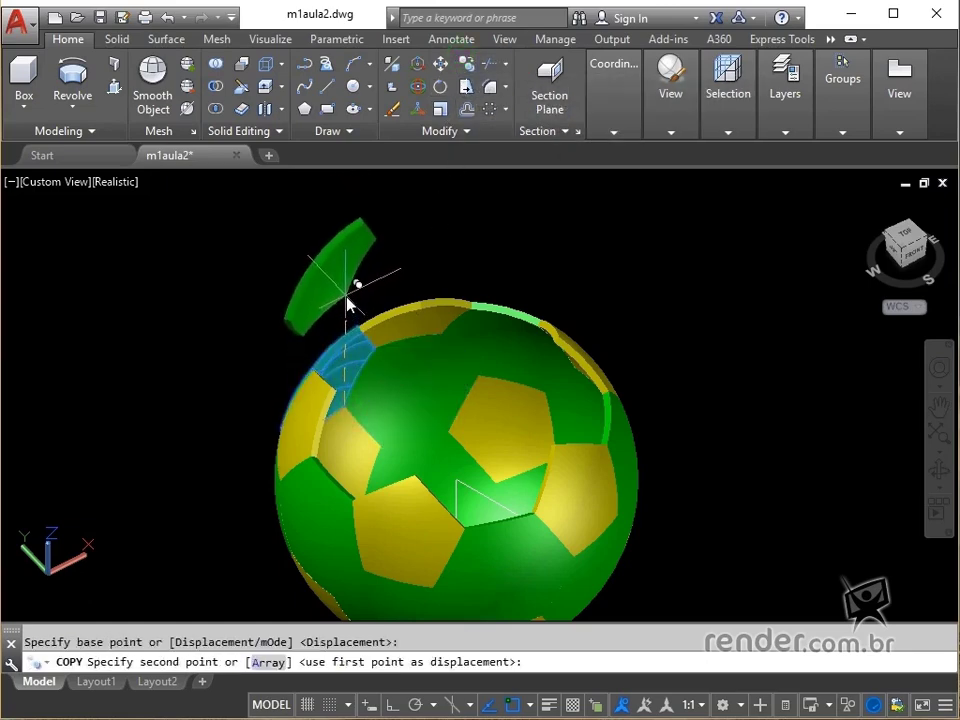
click(349, 300)
shift+middle_drag(360, 310, 326, 289)
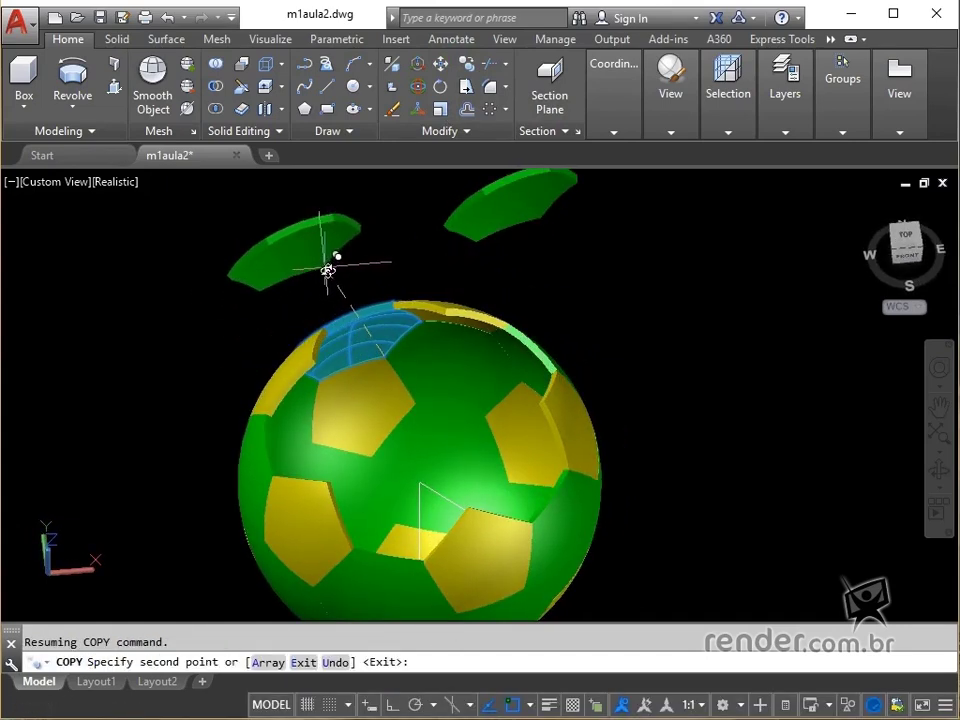
key(Escape)
3D-align three inner corners of the copied green hexagonal piece with the inner endpoints of the rim gap between two upper yellow pentagons
scroll(530, 408, up, 5)
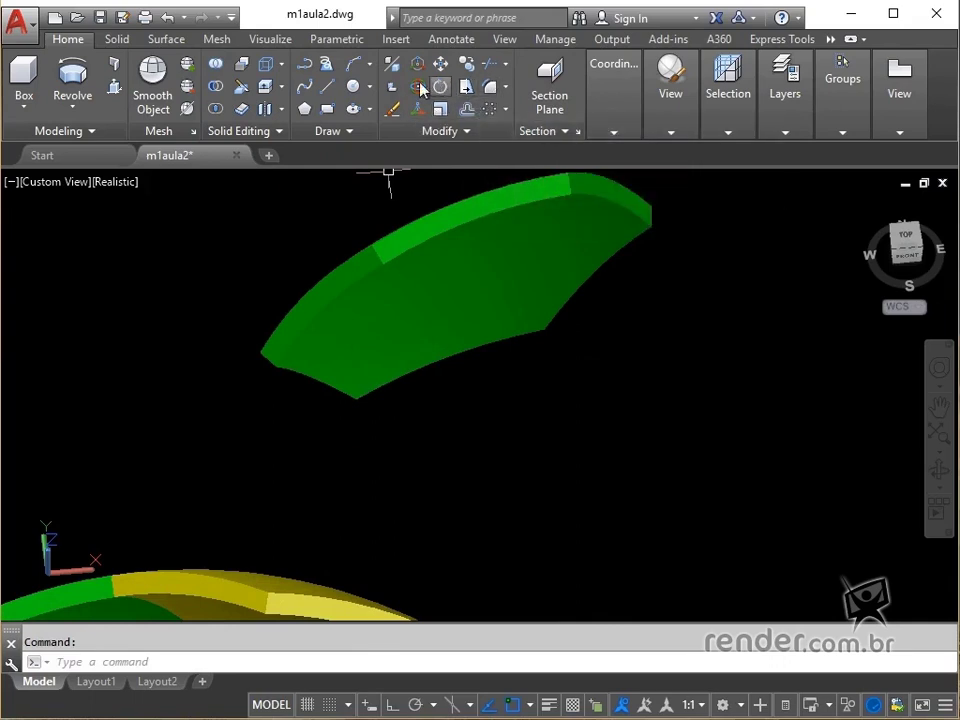
click(420, 88)
click(437, 330)
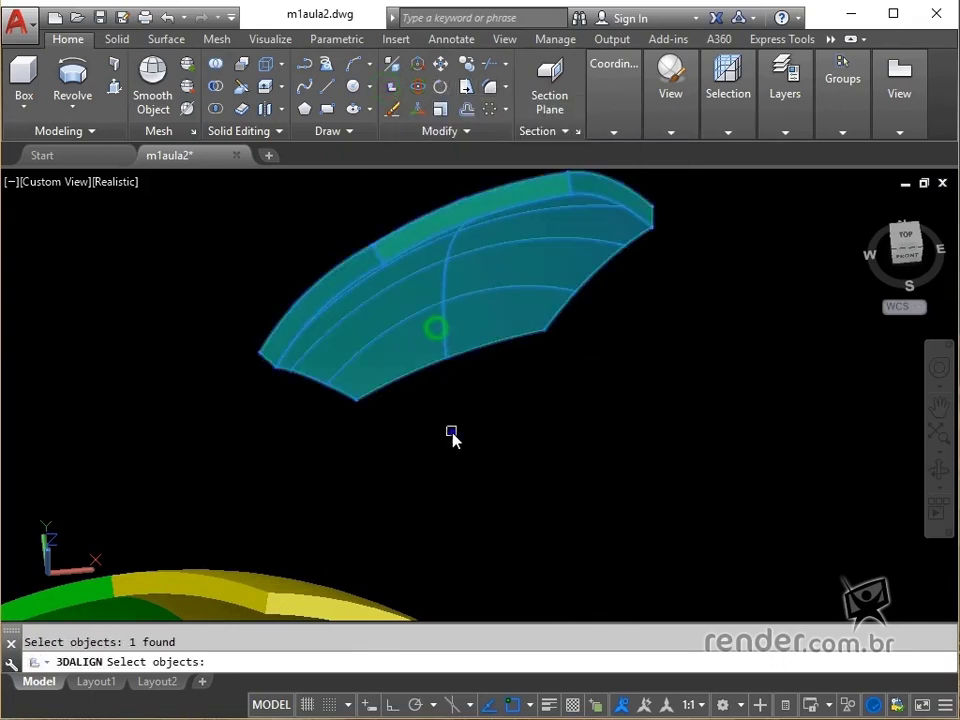
key(Return)
click(276, 376)
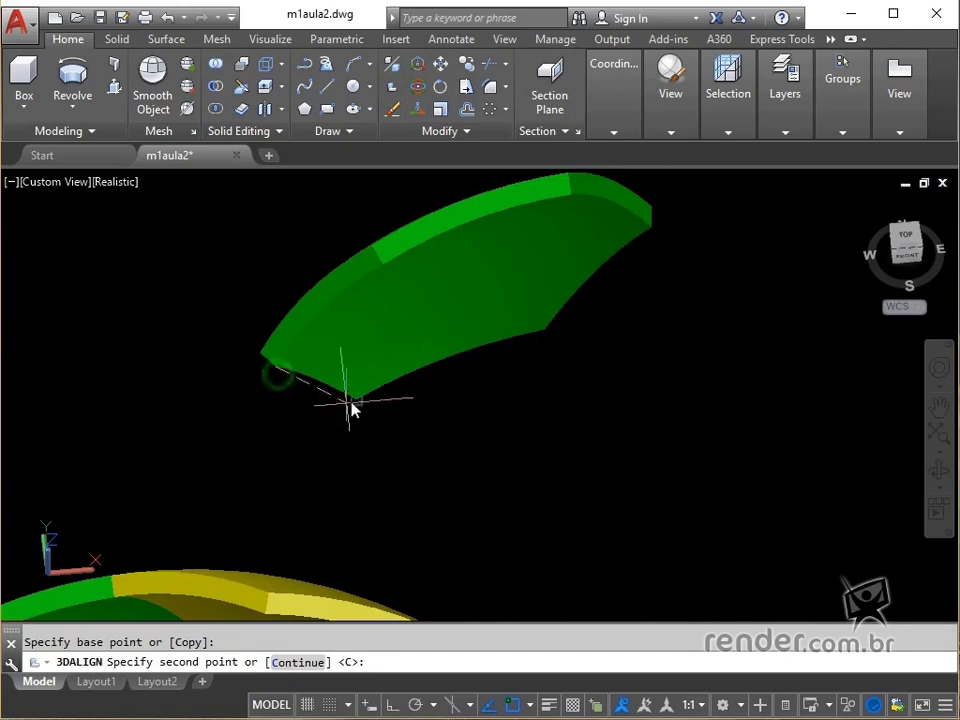
click(536, 345)
scroll(441, 469, up, 5)
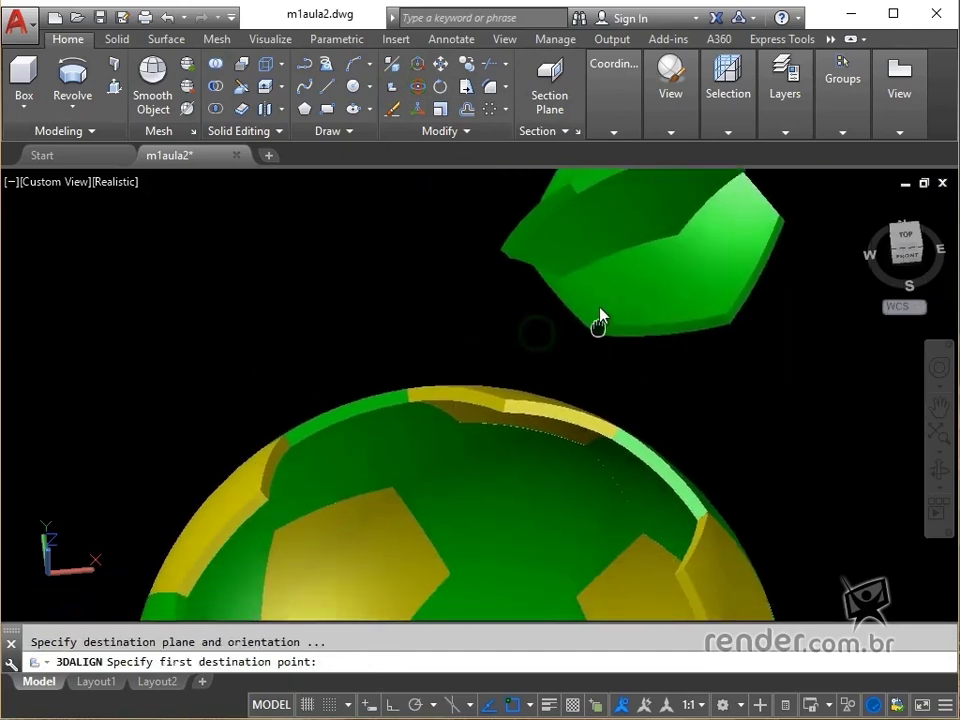
shift+middle_drag(360, 454, 284, 346)
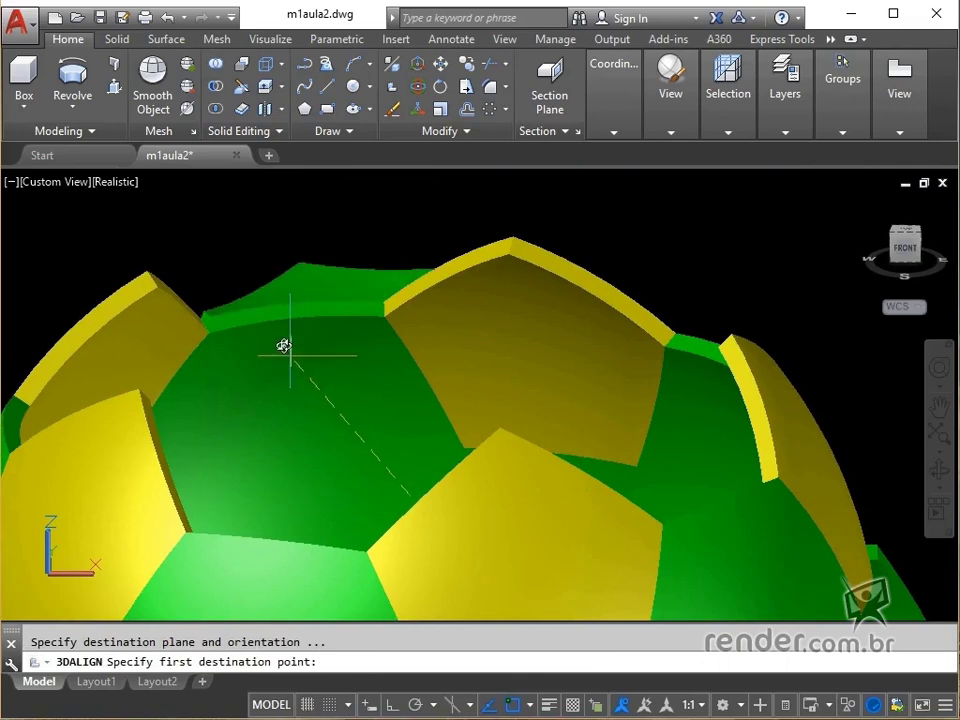
click(162, 293)
click(207, 334)
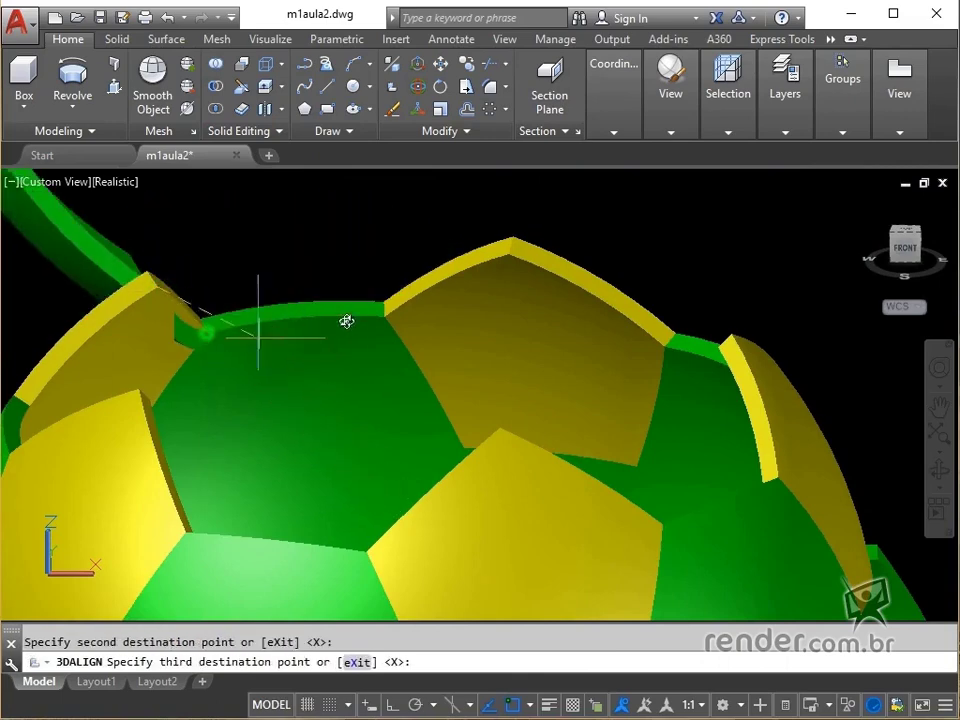
click(390, 320)
scroll(416, 328, down, 4)
click(416, 328)
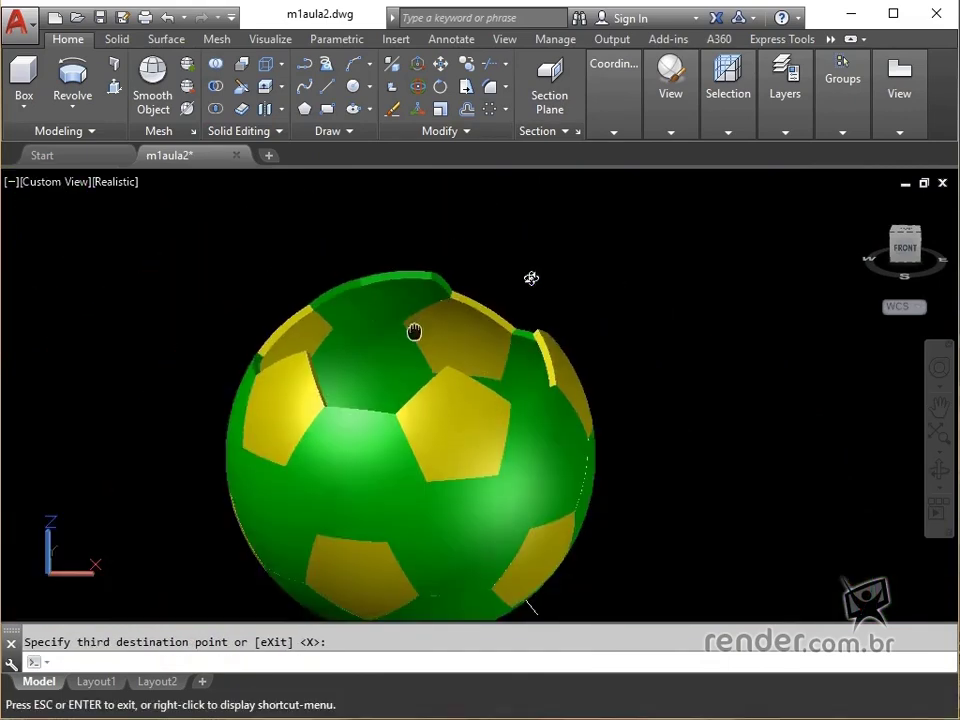
Polar-array the newly aligned upper green hexagonal piece about the vertical axis line, using 5 items over 360 degrees
click(378, 274)
key(Return)
shift+middle_drag(508, 285, 459, 470)
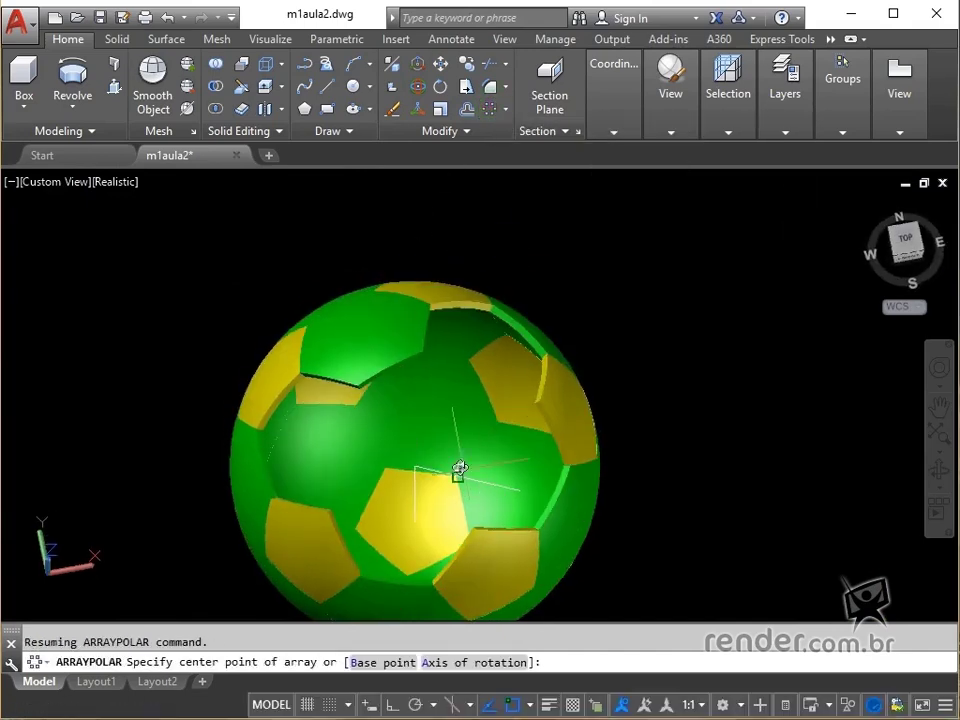
click(428, 467)
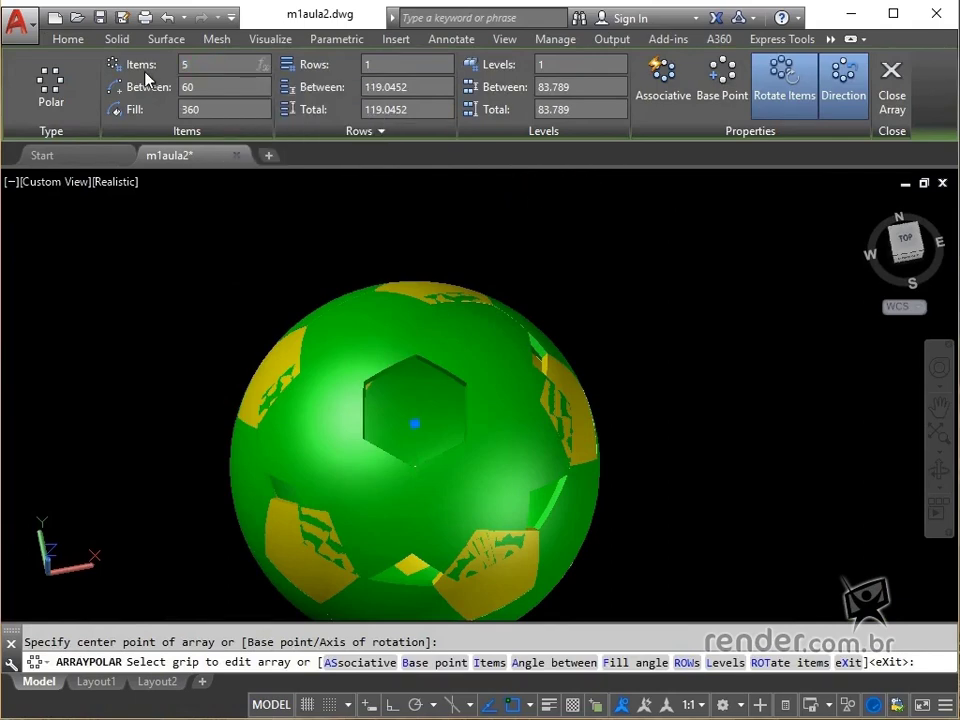
key(Return)
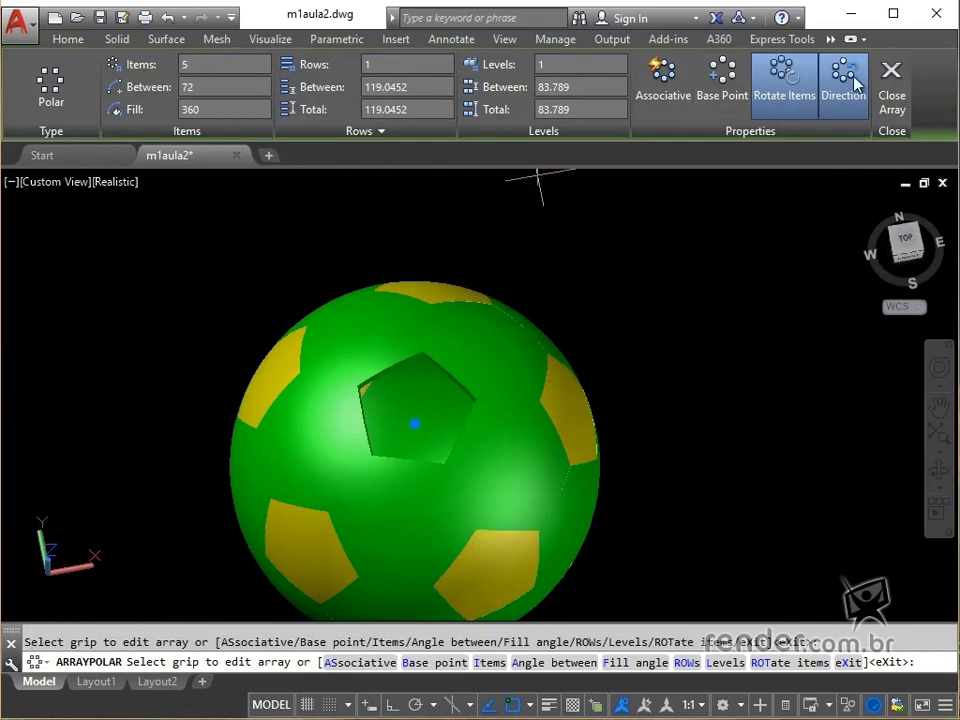
click(882, 88)
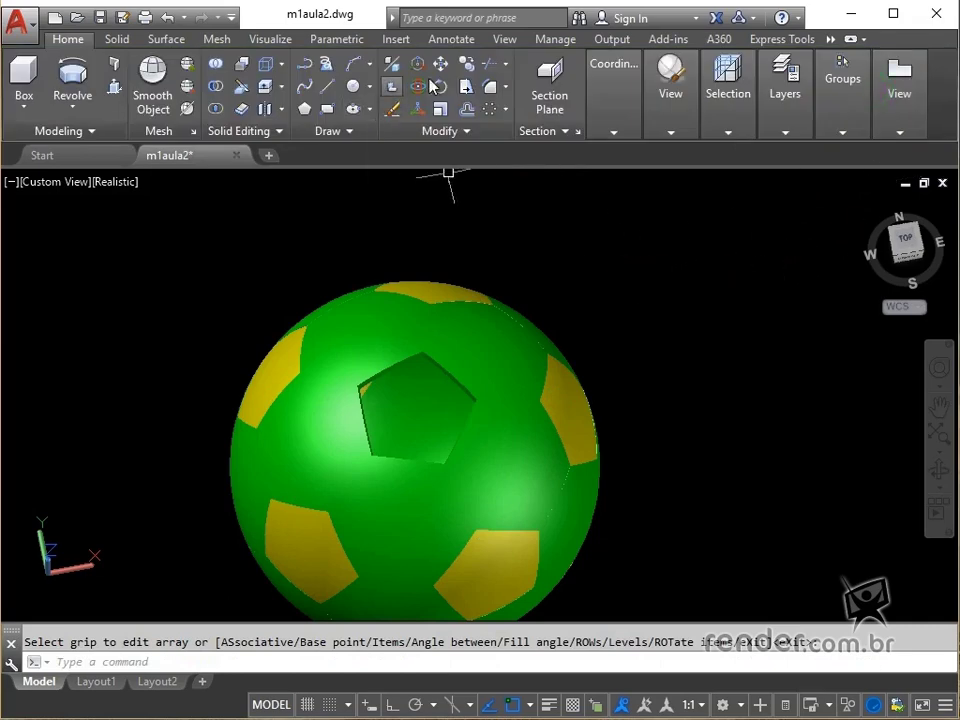
Copy the rear upper yellow pentagonal piece once, placing the duplicate clear of the ball
click(467, 62)
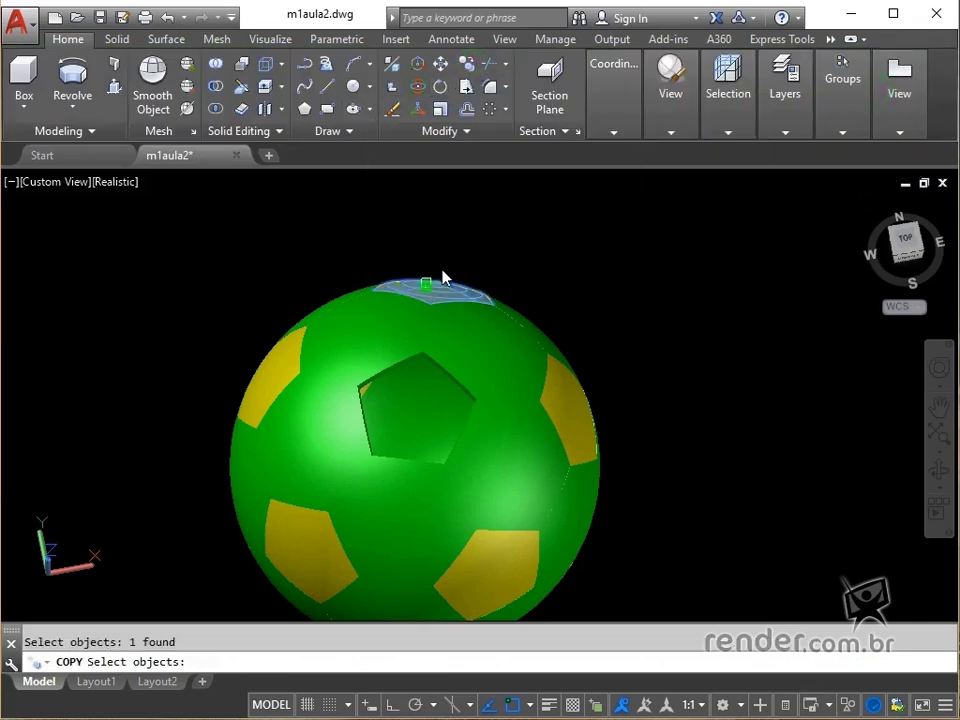
key(Return)
click(446, 270)
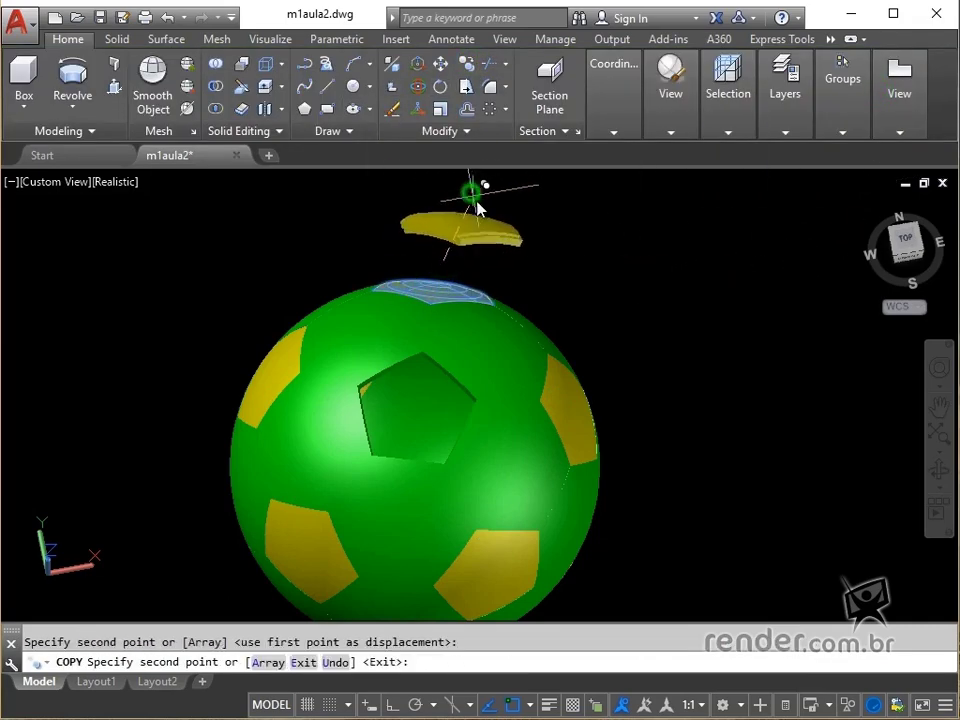
key(Escape)
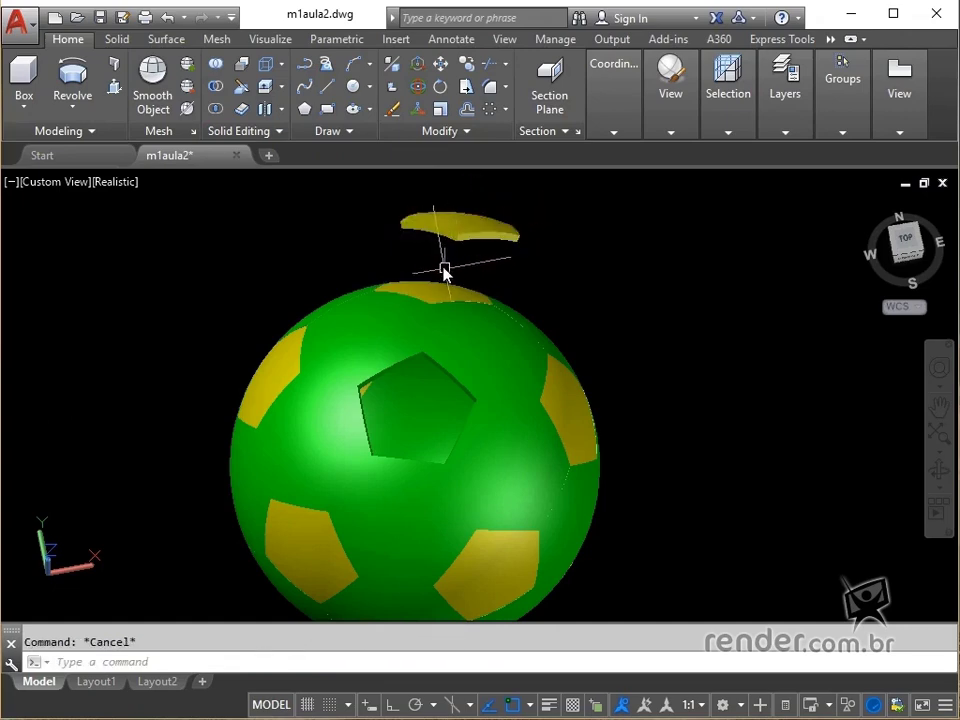
3D-align three outer corners of the copied yellow pentagonal piece with the matching corners of the pentagonal opening on top of the ball
shift+middle_drag(446, 270, 476, 306)
scroll(551, 223, up, 5)
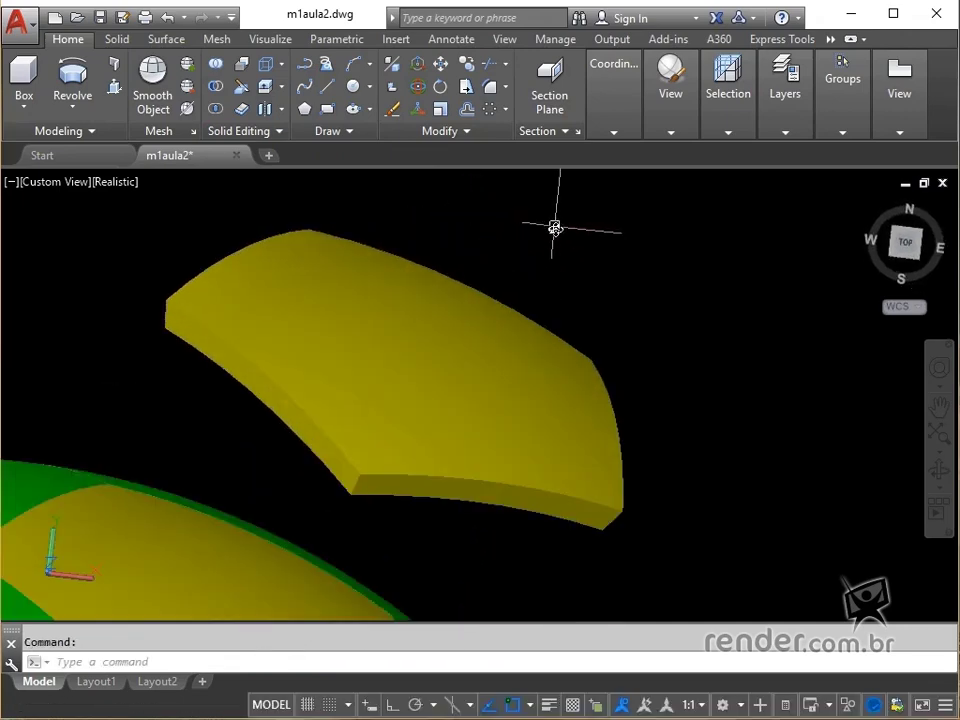
click(391, 90)
click(386, 304)
key(Return)
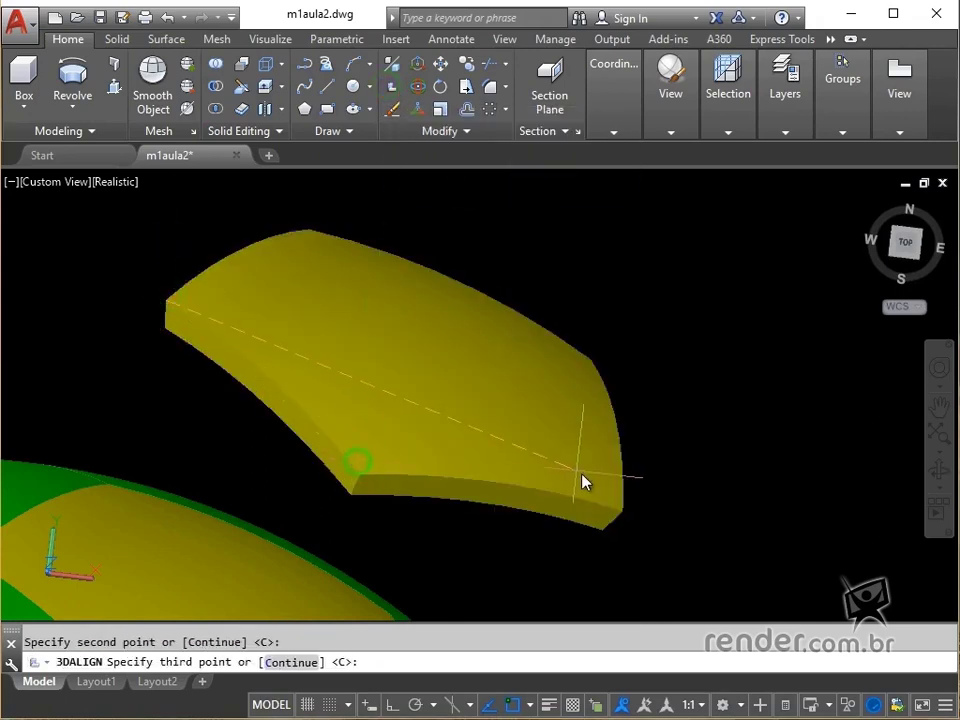
click(613, 513)
scroll(650, 420, down, 3)
scroll(574, 354, up, 3)
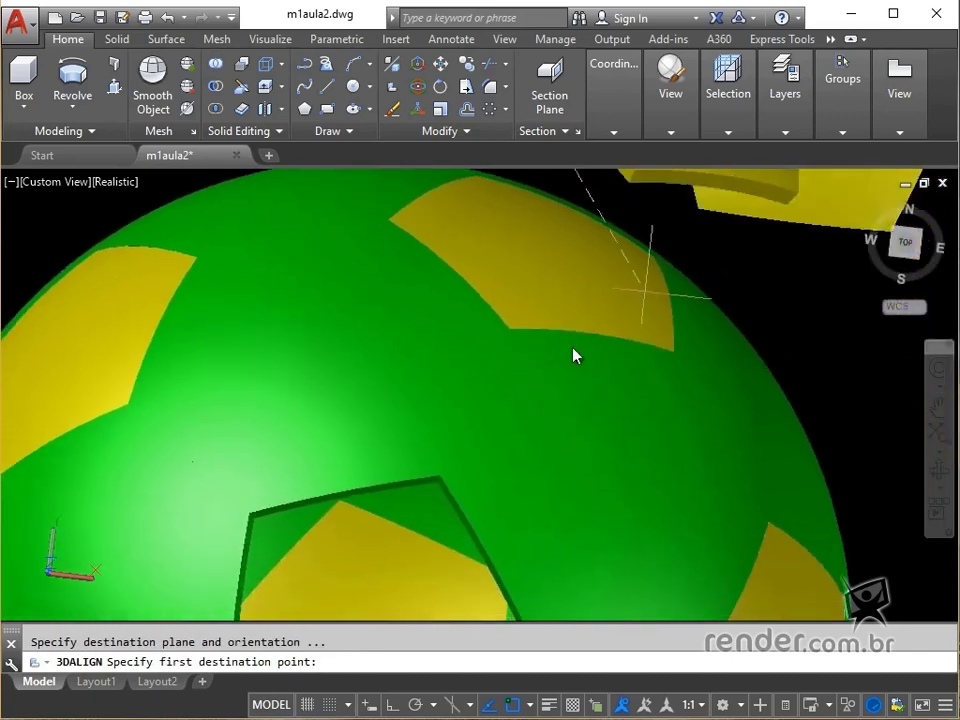
middle_drag(574, 354, 606, 193)
scroll(411, 450, up, 4)
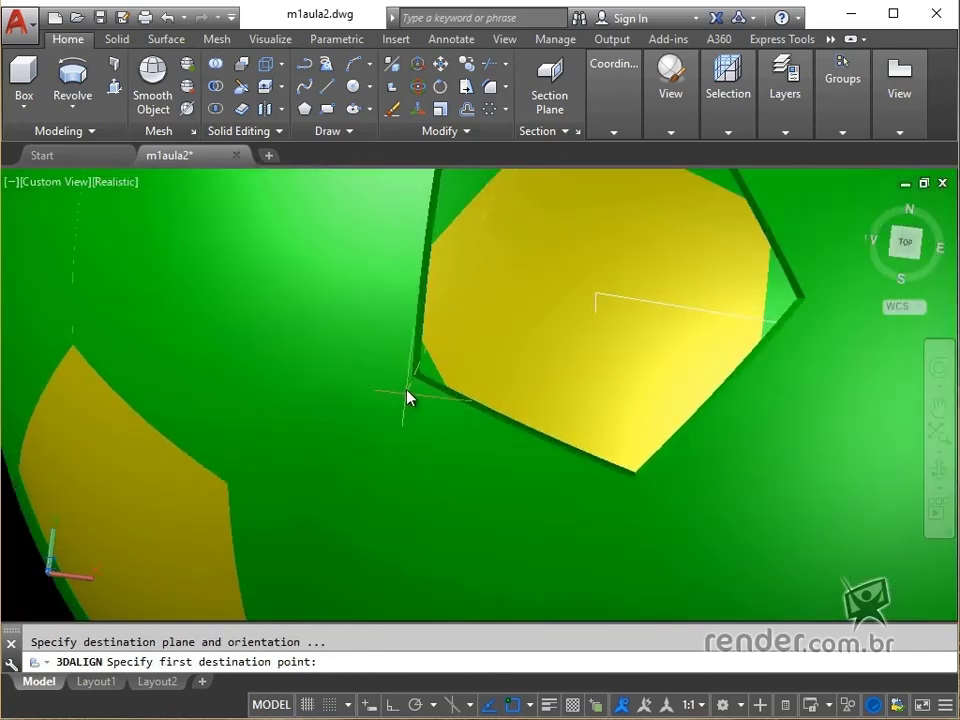
click(410, 390)
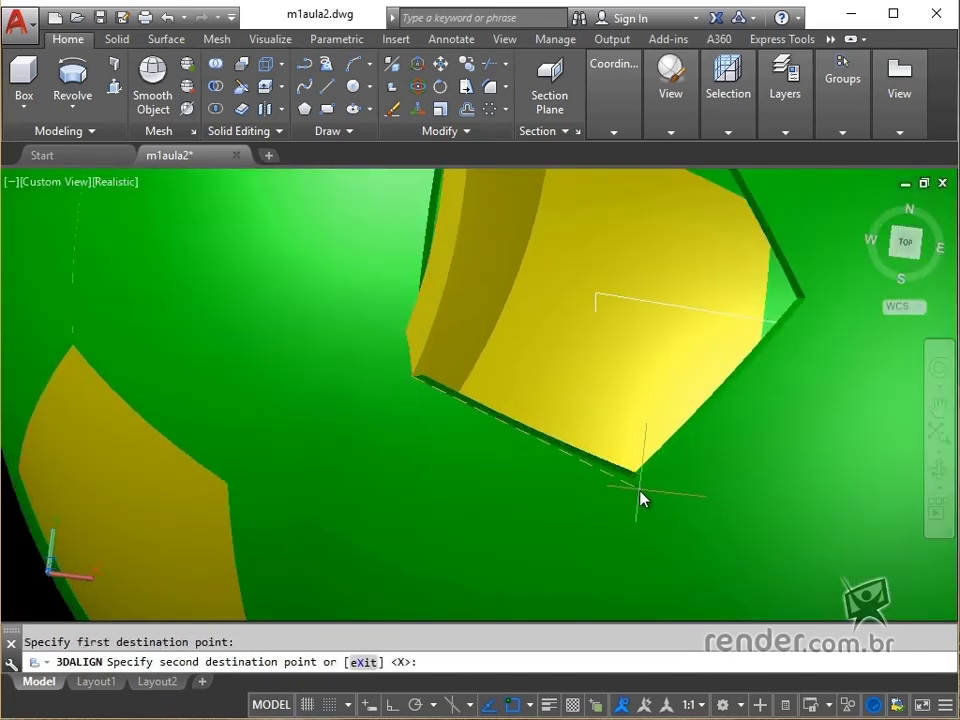
click(640, 480)
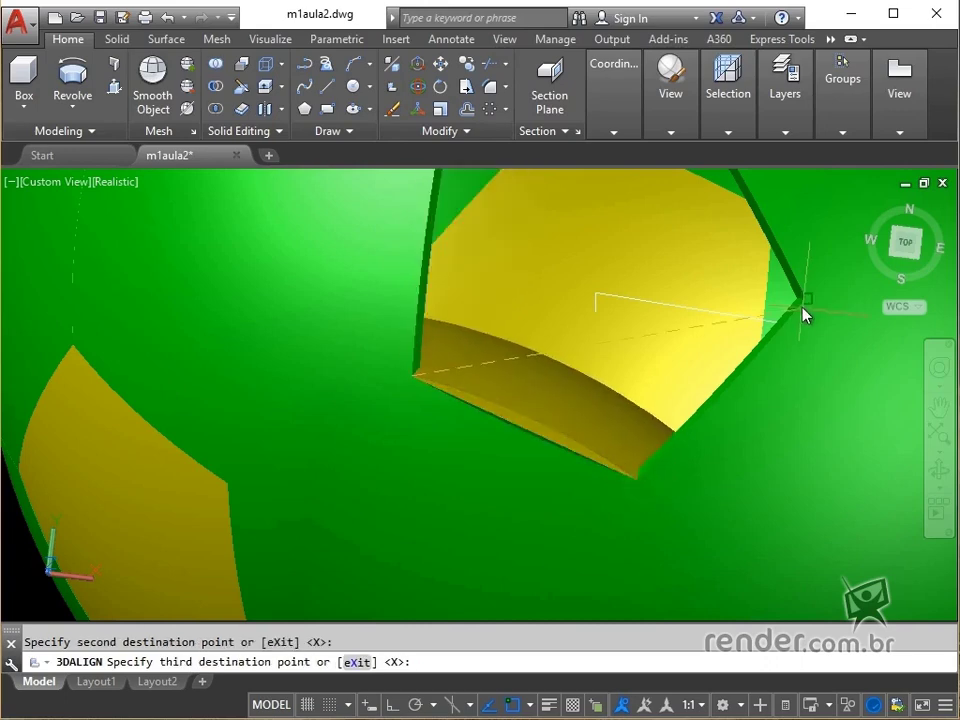
click(803, 310)
Inspect the assembled ball from above and from the side, checking how the top yellow pentagon and surrounding pieces fit
scroll(698, 407, down, 6)
middle_drag(552, 398, 450, 444)
scroll(577, 477, up, 2)
scroll(521, 450, down, 2)
shift+middle_drag(603, 540, 717, 410)
scroll(490, 405, up, 2)
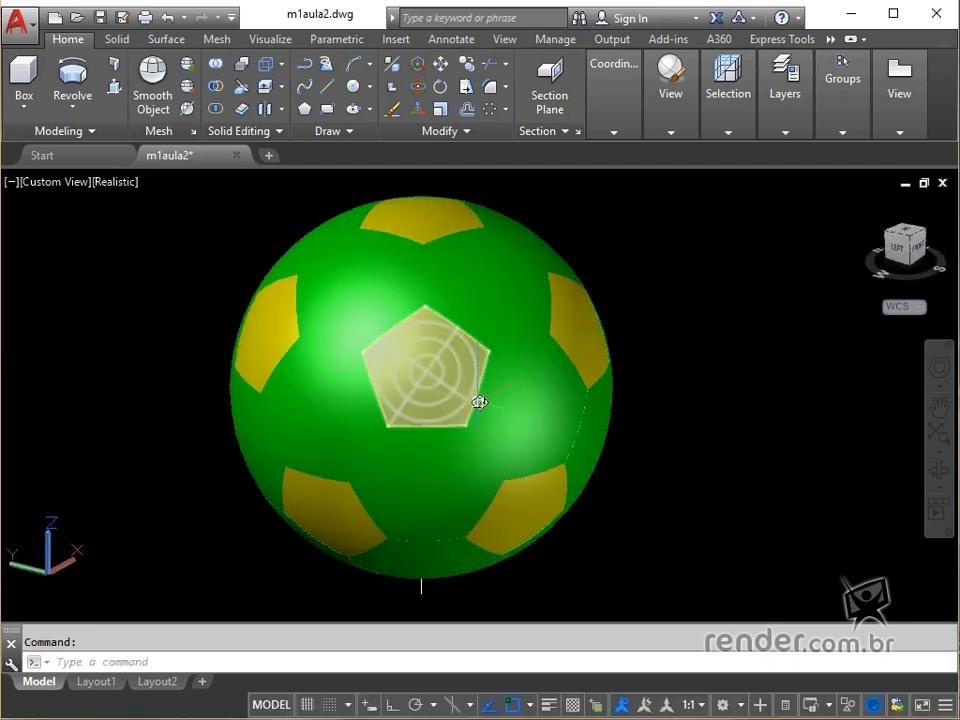
middle_drag(489, 401, 537, 405)
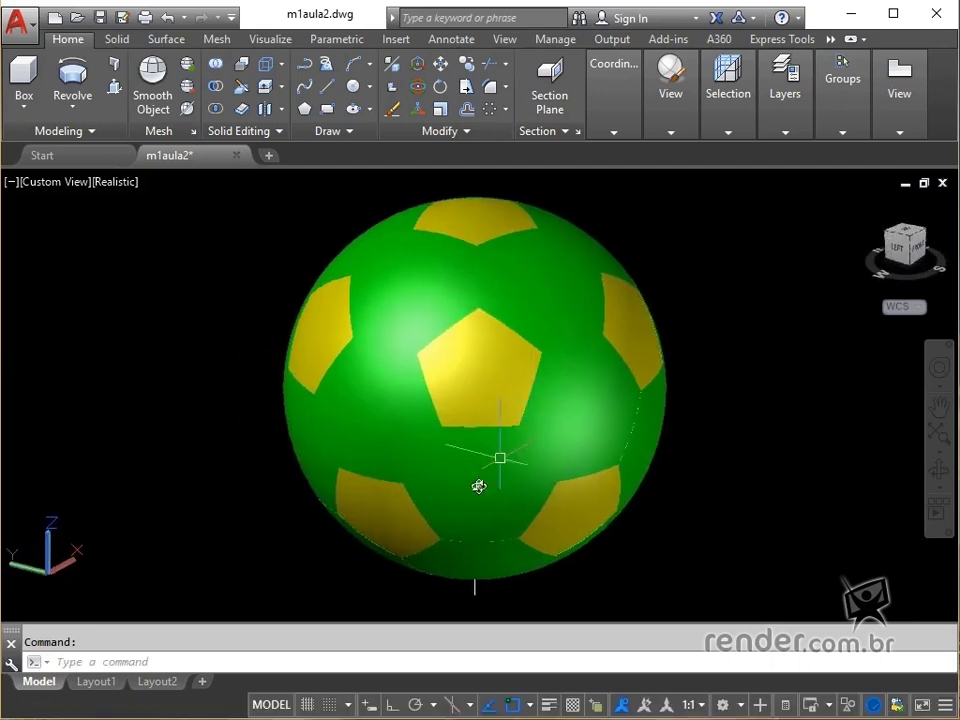